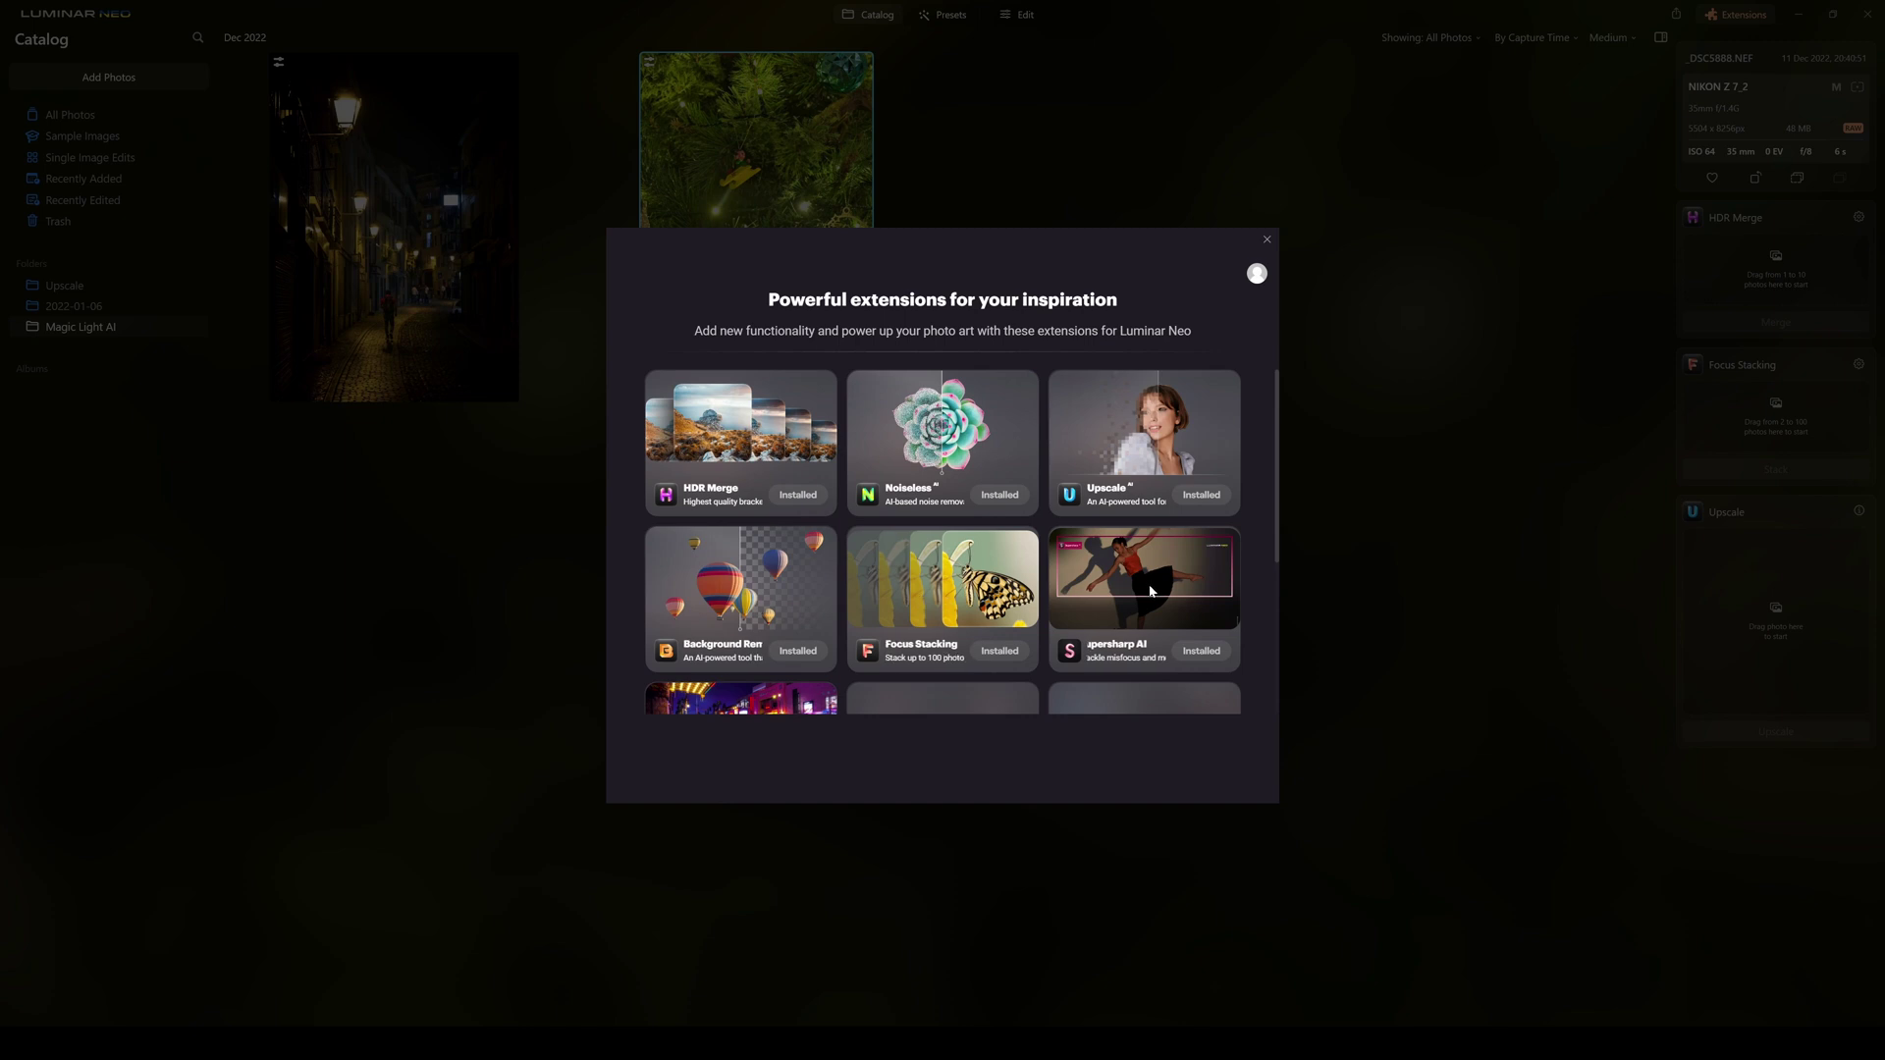
Find Magic Light among the available extensions, then preview the night street photo from the catalog.
scroll(1152, 588, "down", 3)
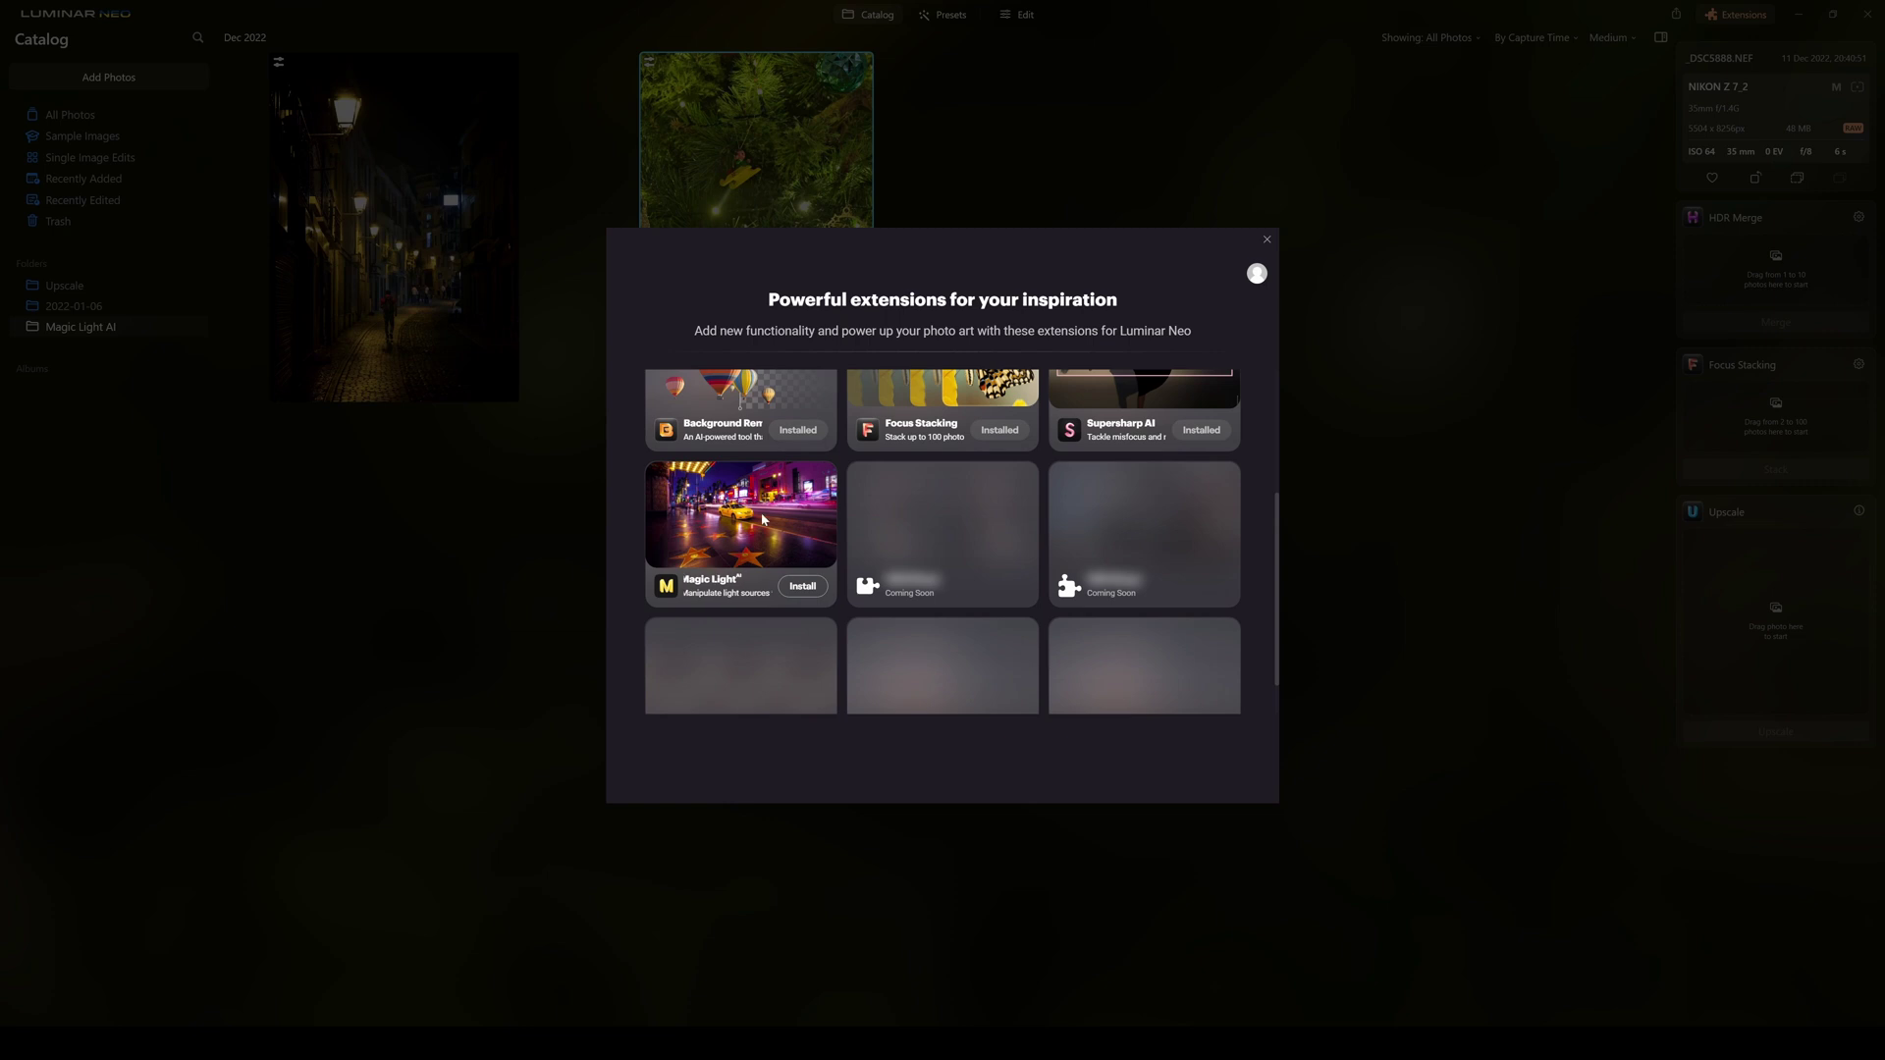
left_click(1266, 238)
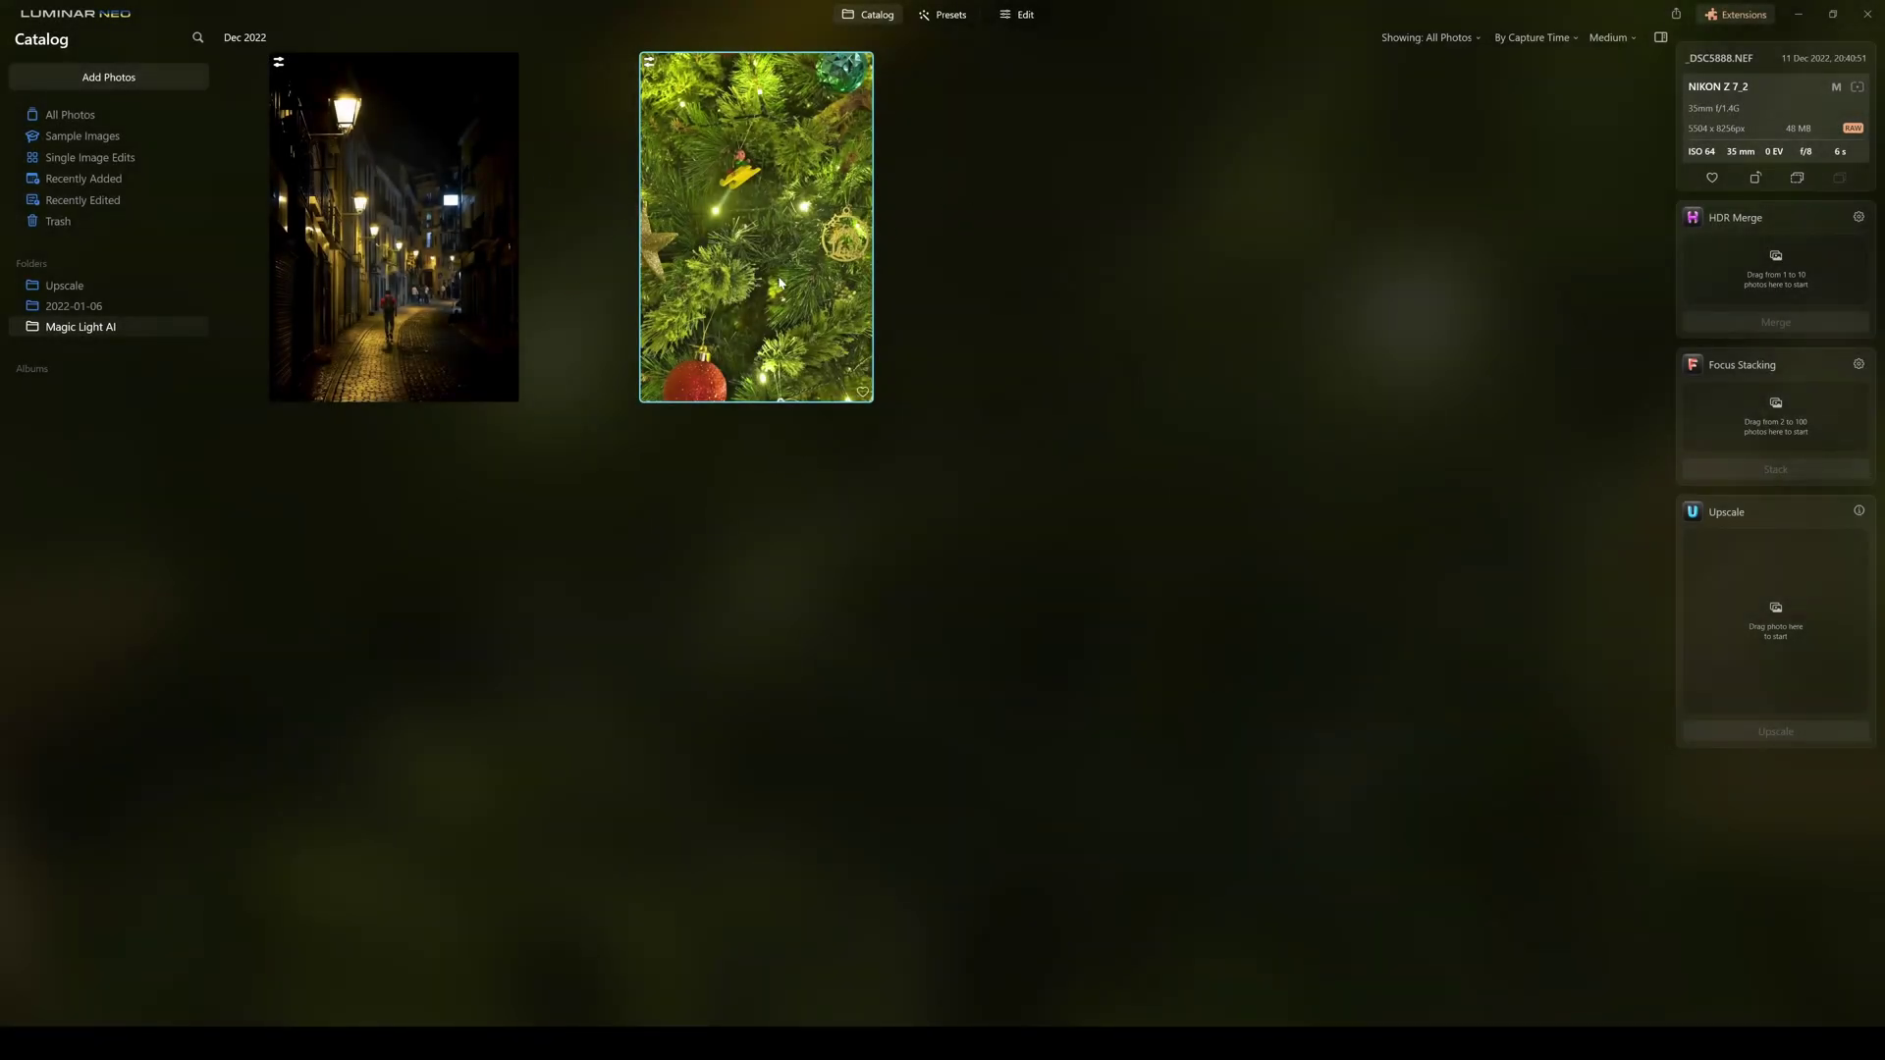
double_click(394, 198)
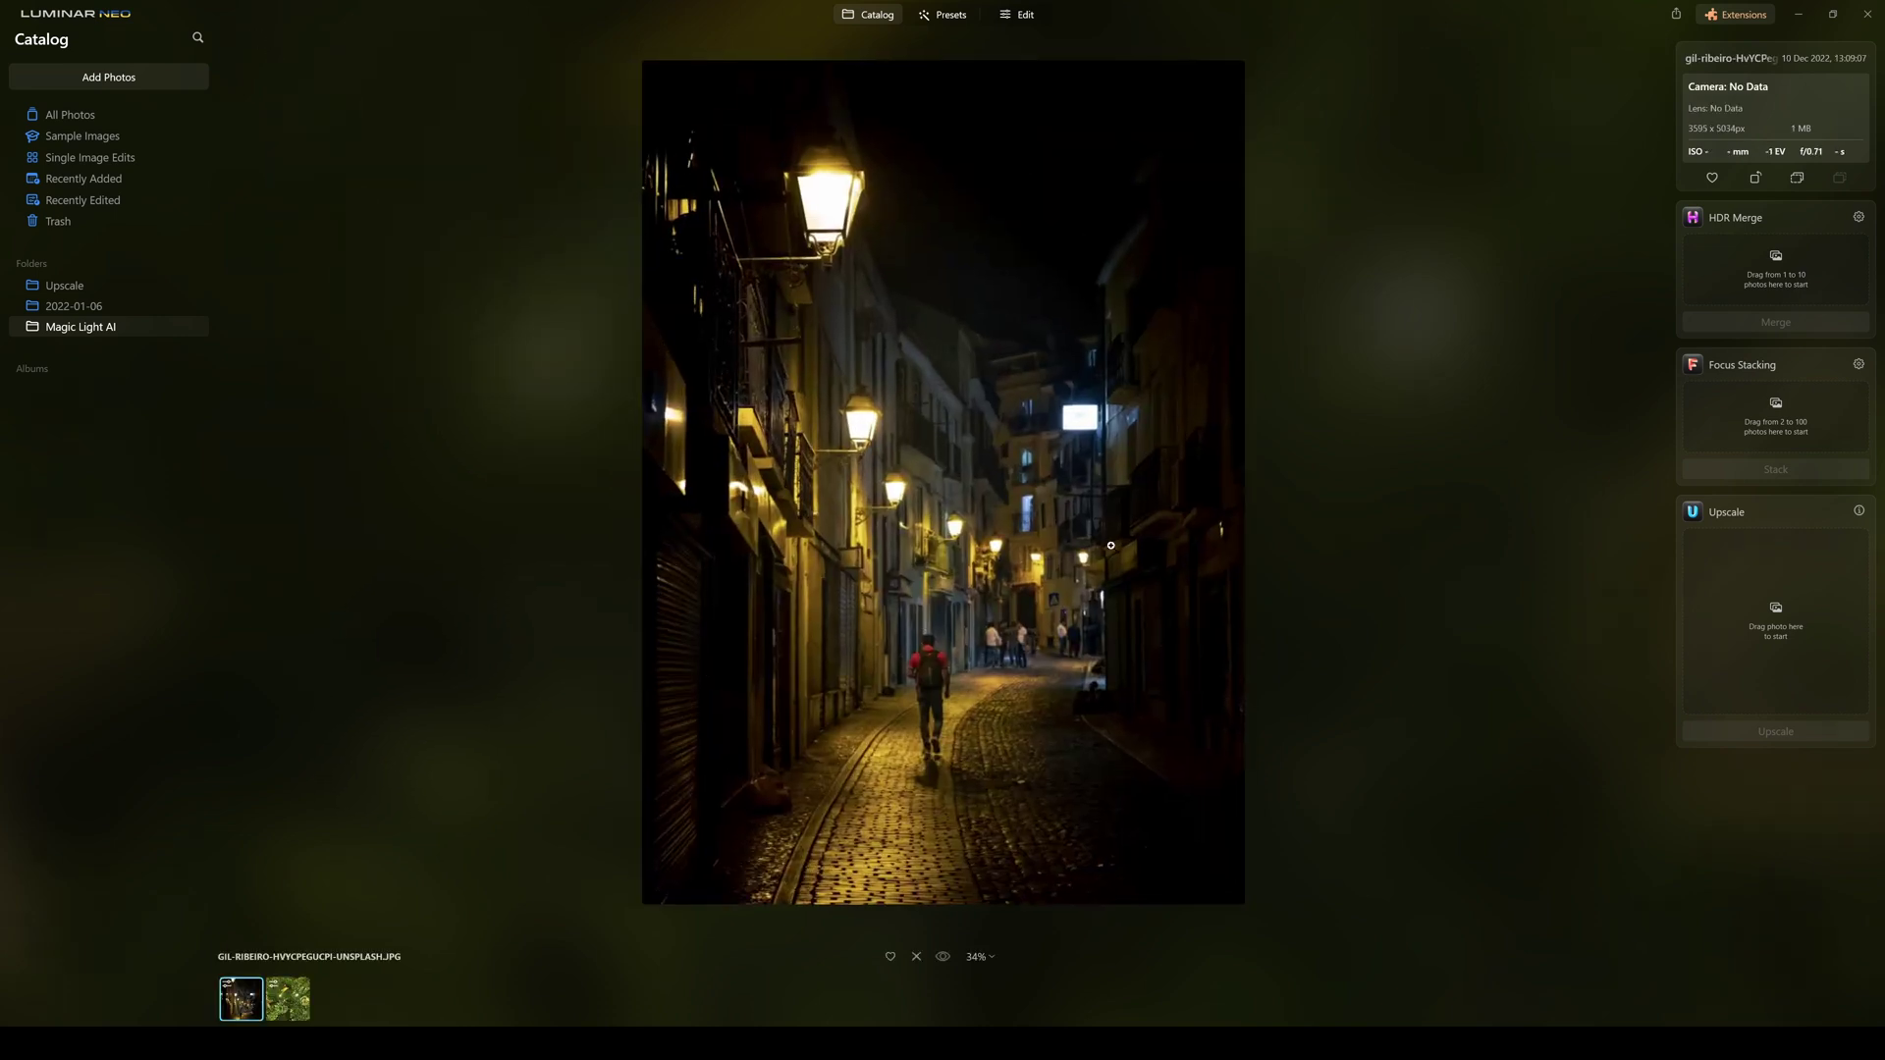
left_click(876, 15)
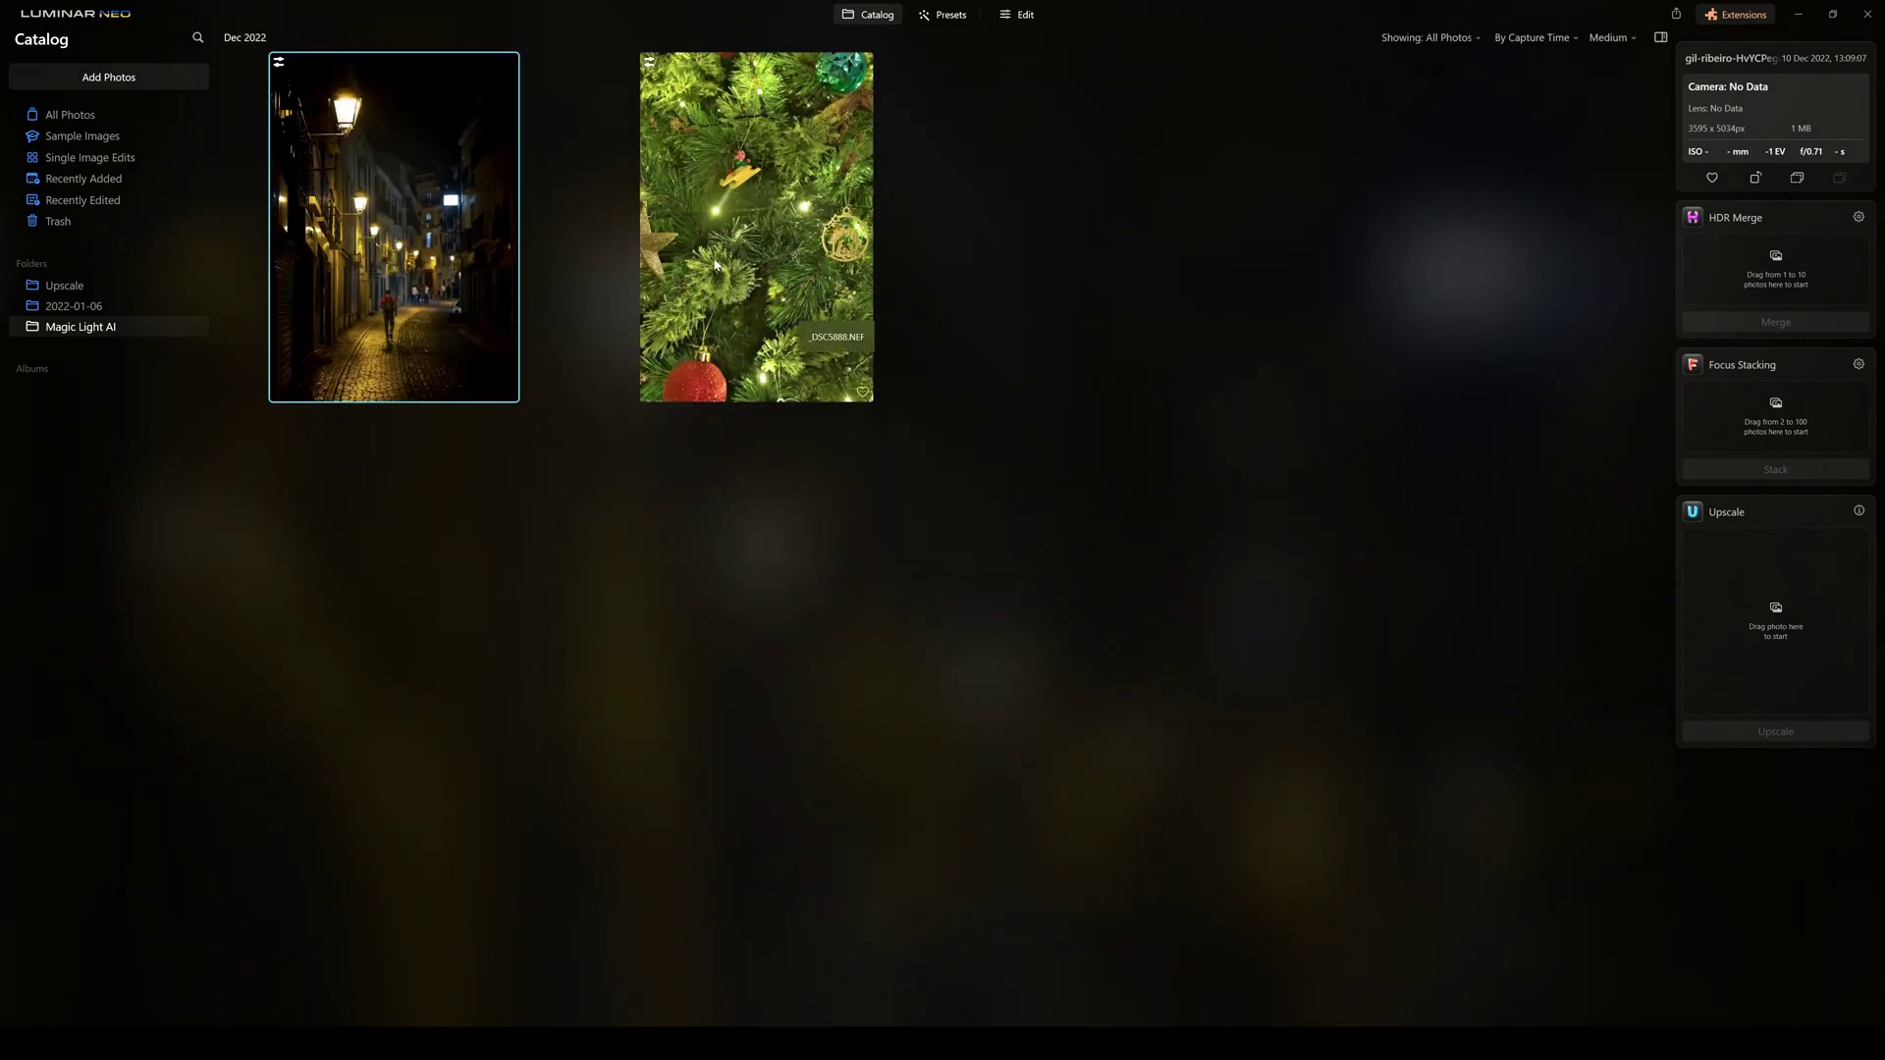
Open the night street photo for editing and expand the Magic Lights tool.
double_click(506, 324)
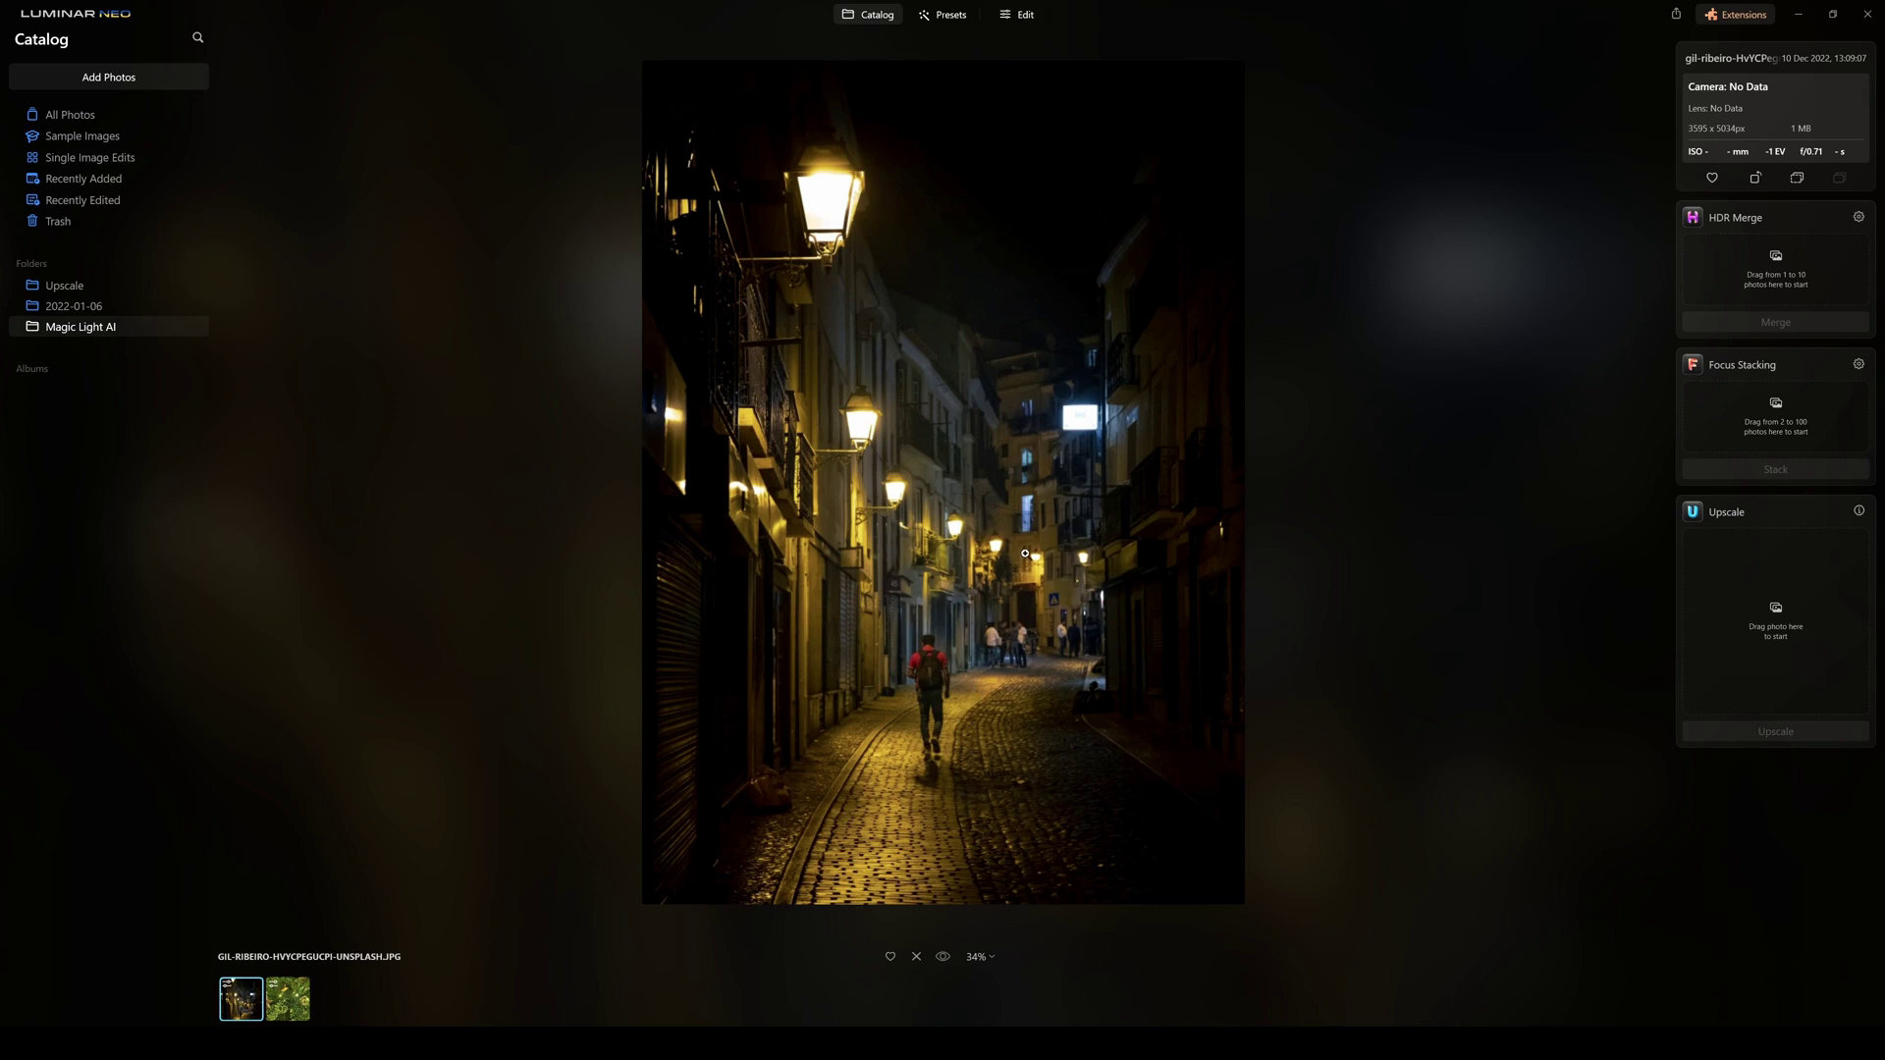
left_click(1021, 13)
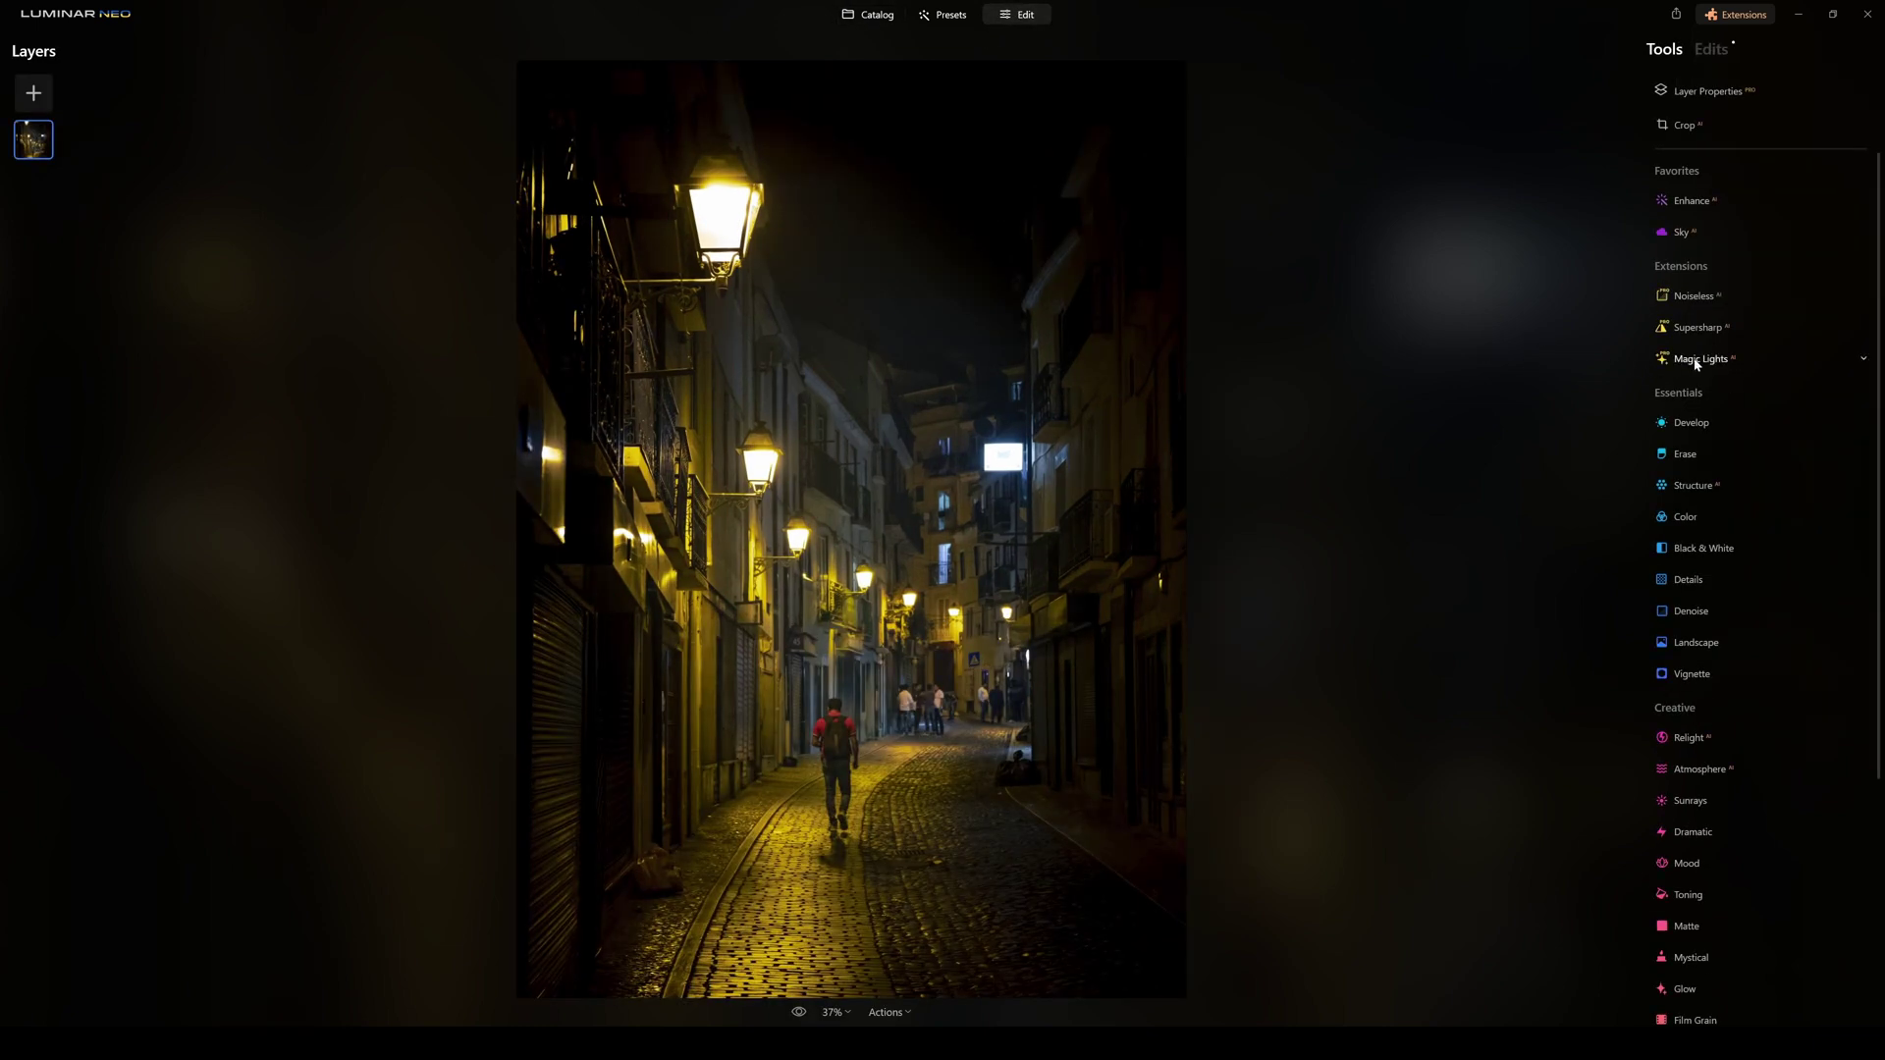
left_click(1691, 361)
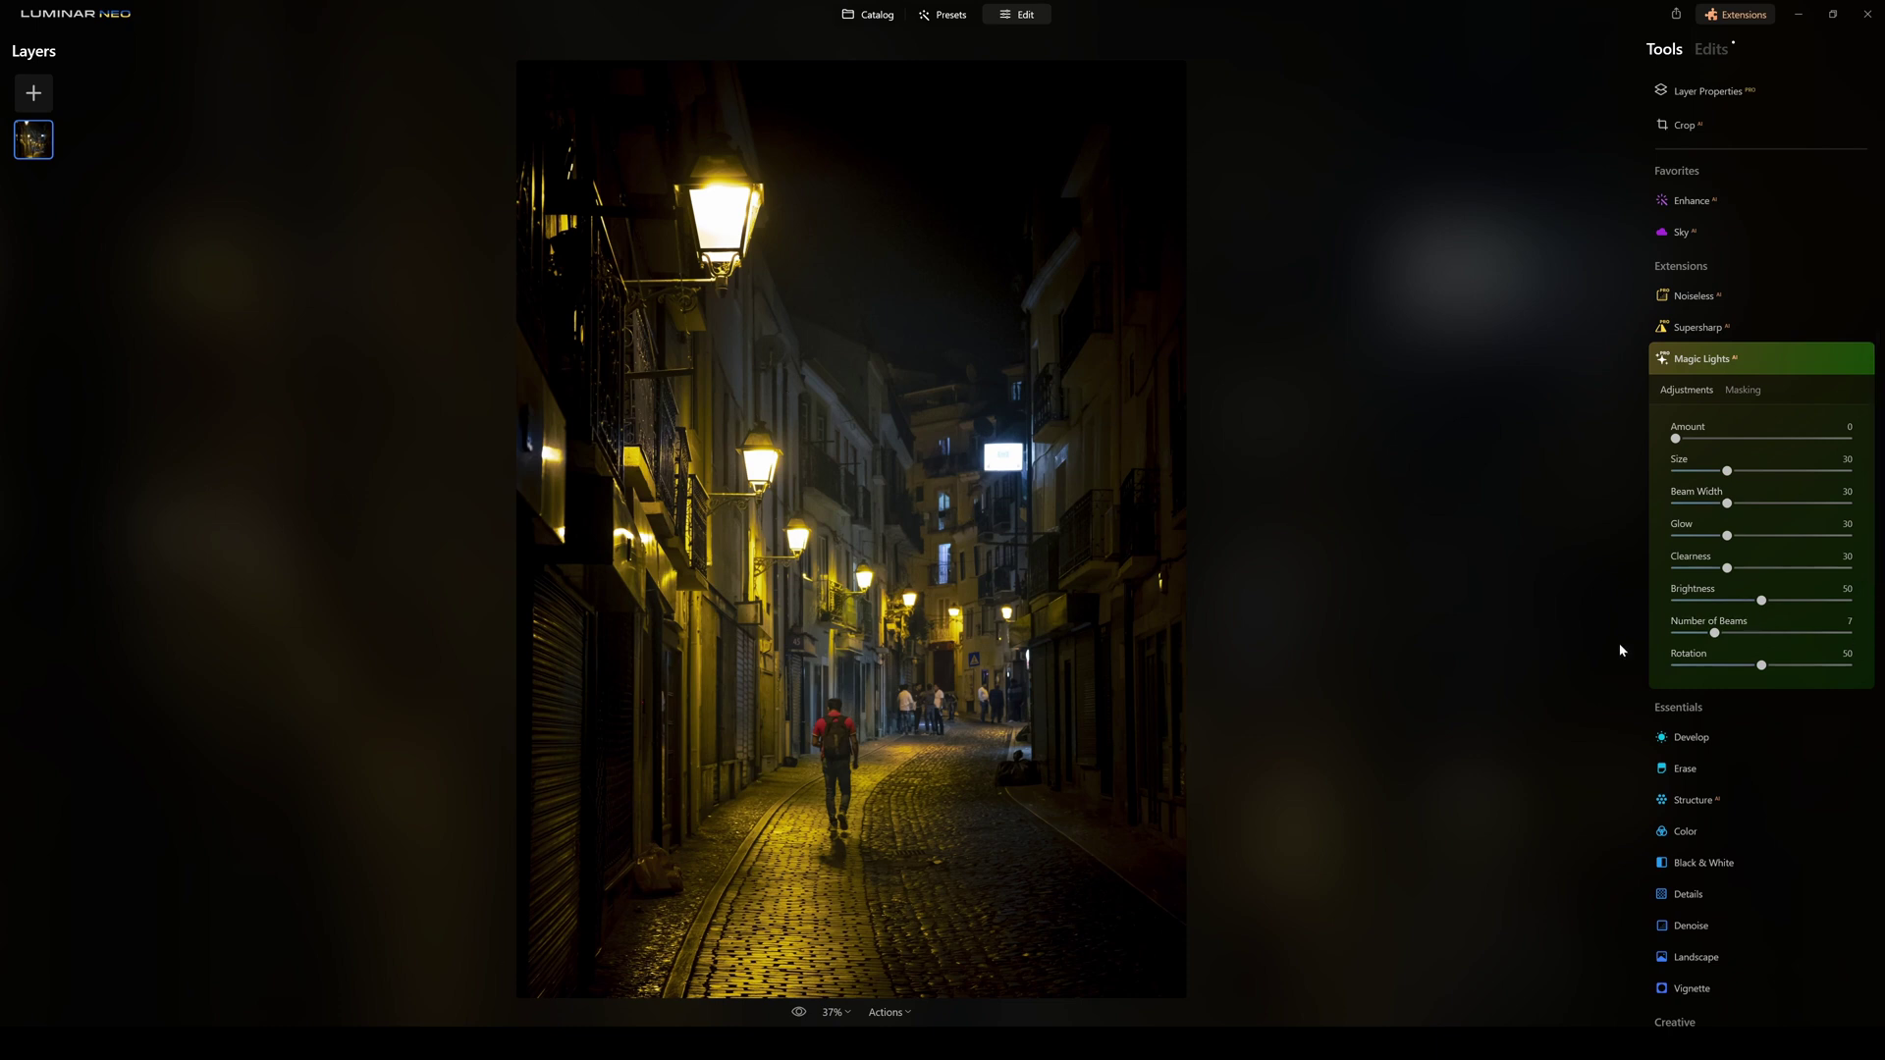
Set Magic Lights Amount to 75, Size to 53, Beam Width to 37, Glow to 48 and Clearness to 39.
left_click_drag(1675, 440, 1855, 452)
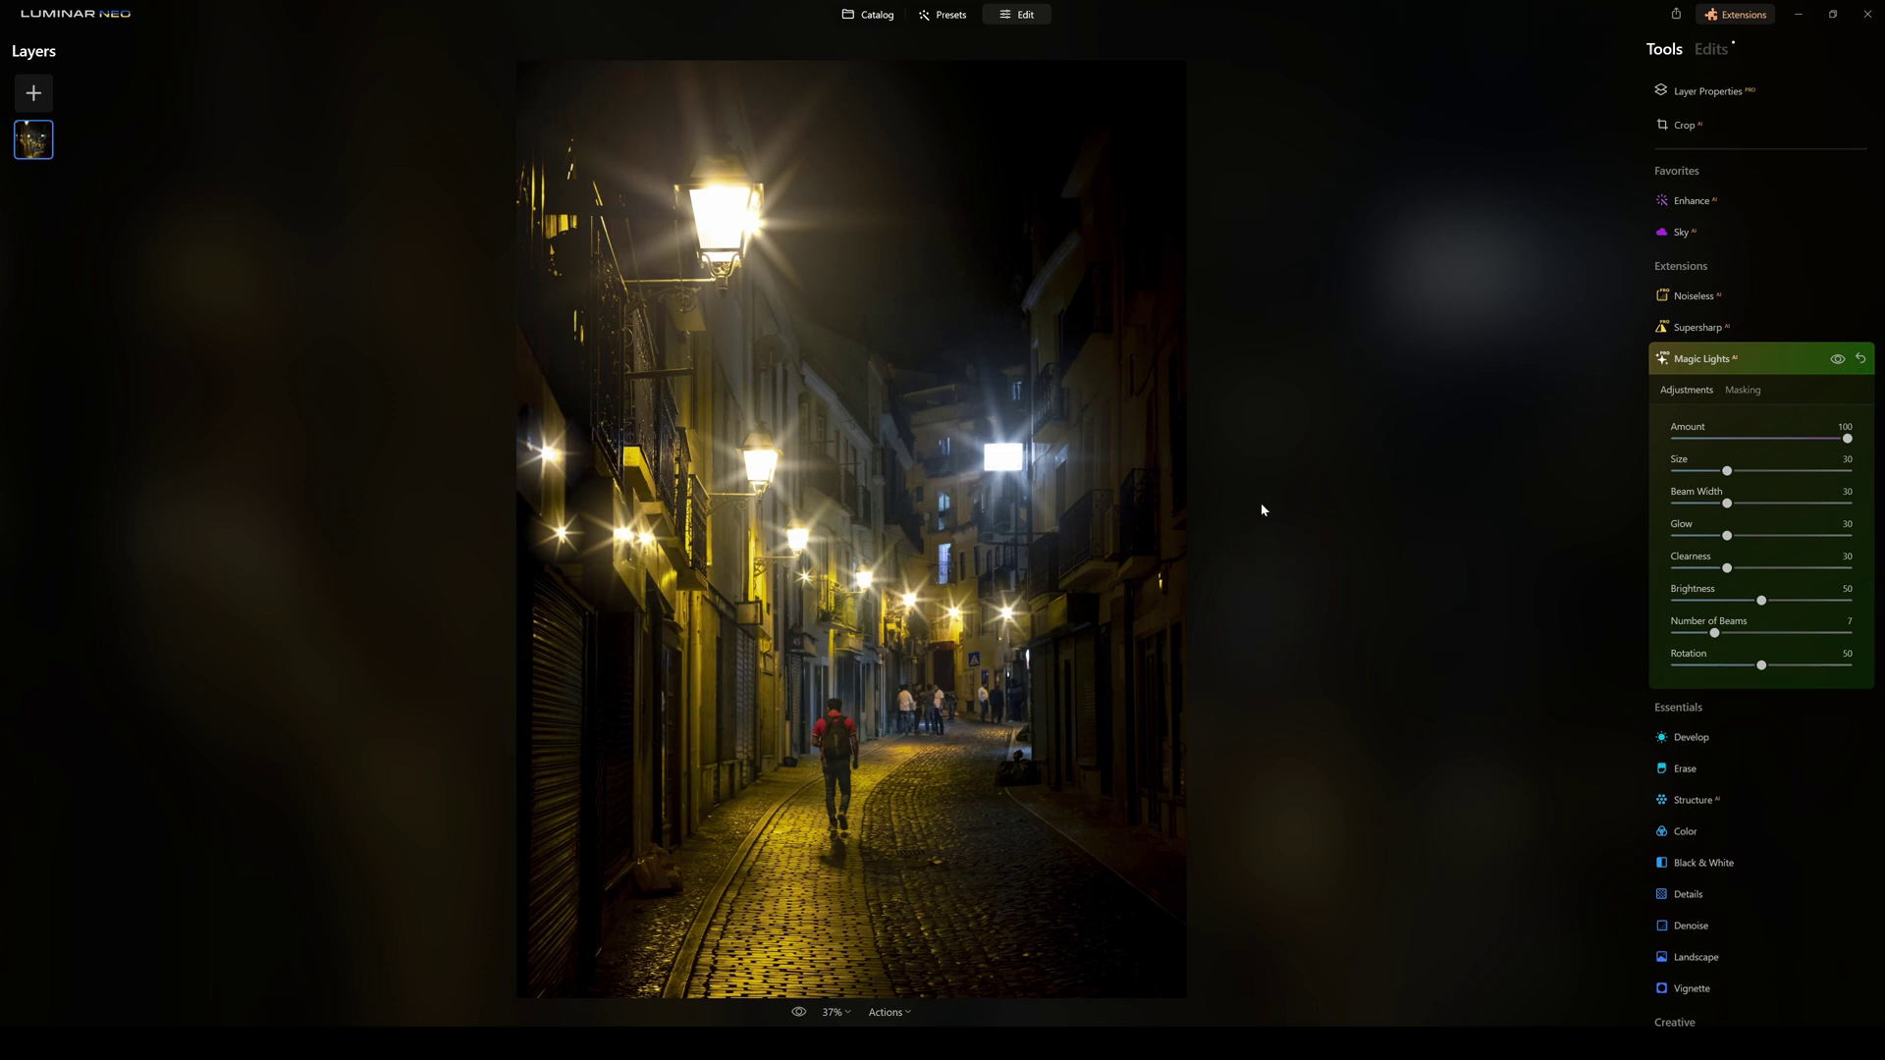
left_click_drag(1848, 440, 1805, 439)
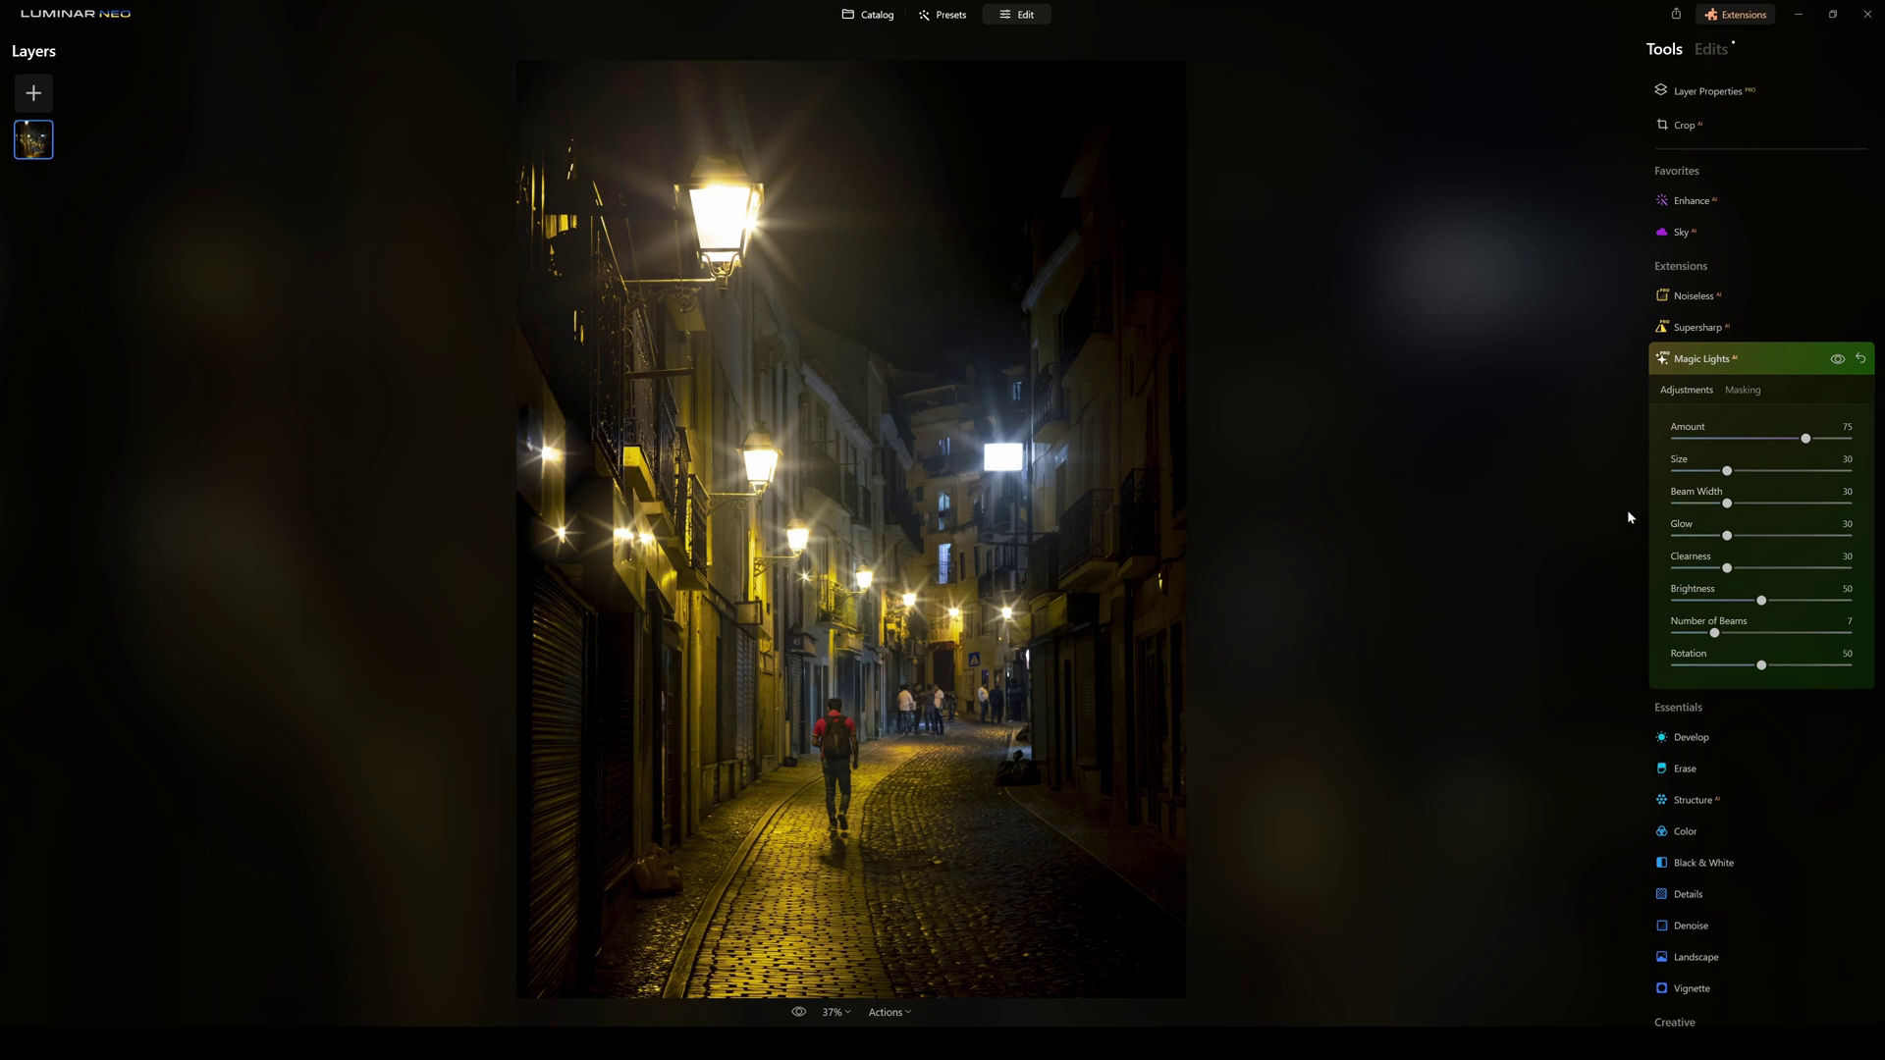
left_click_drag(1727, 472, 1768, 473)
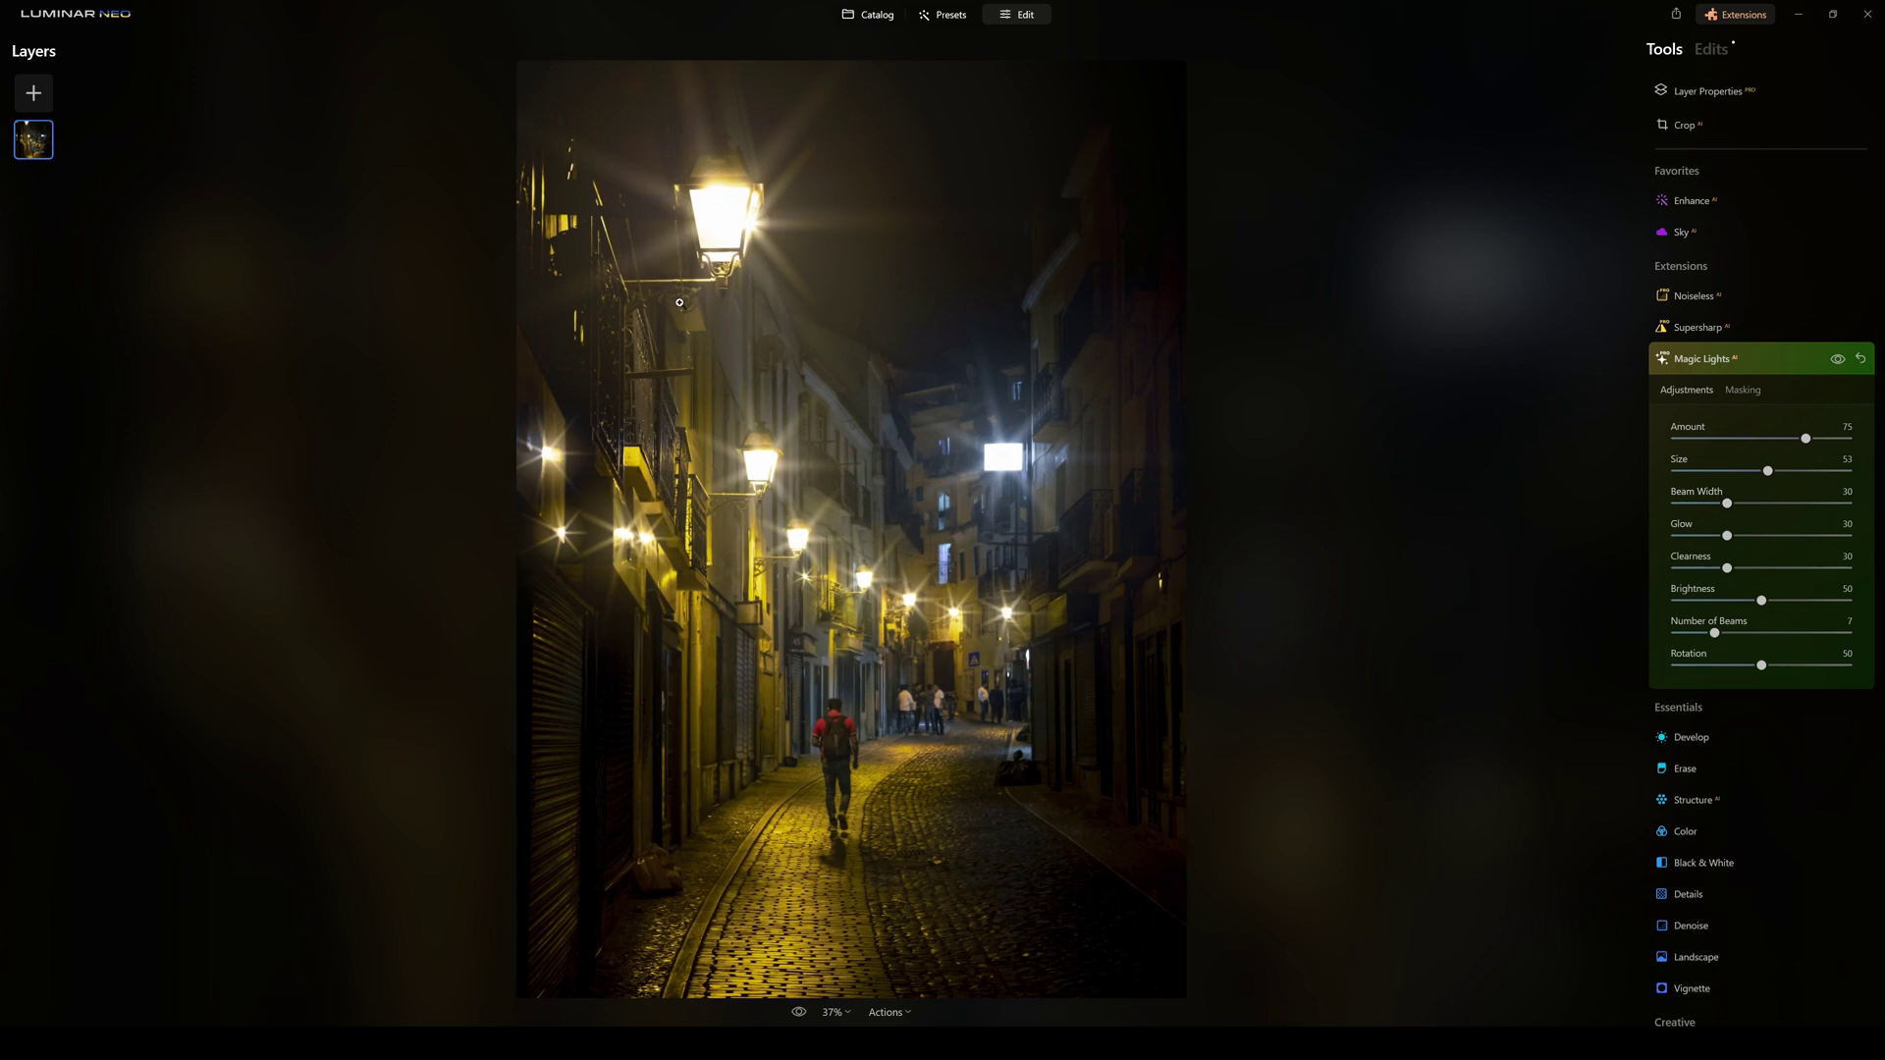
left_click_drag(1729, 506, 1772, 536)
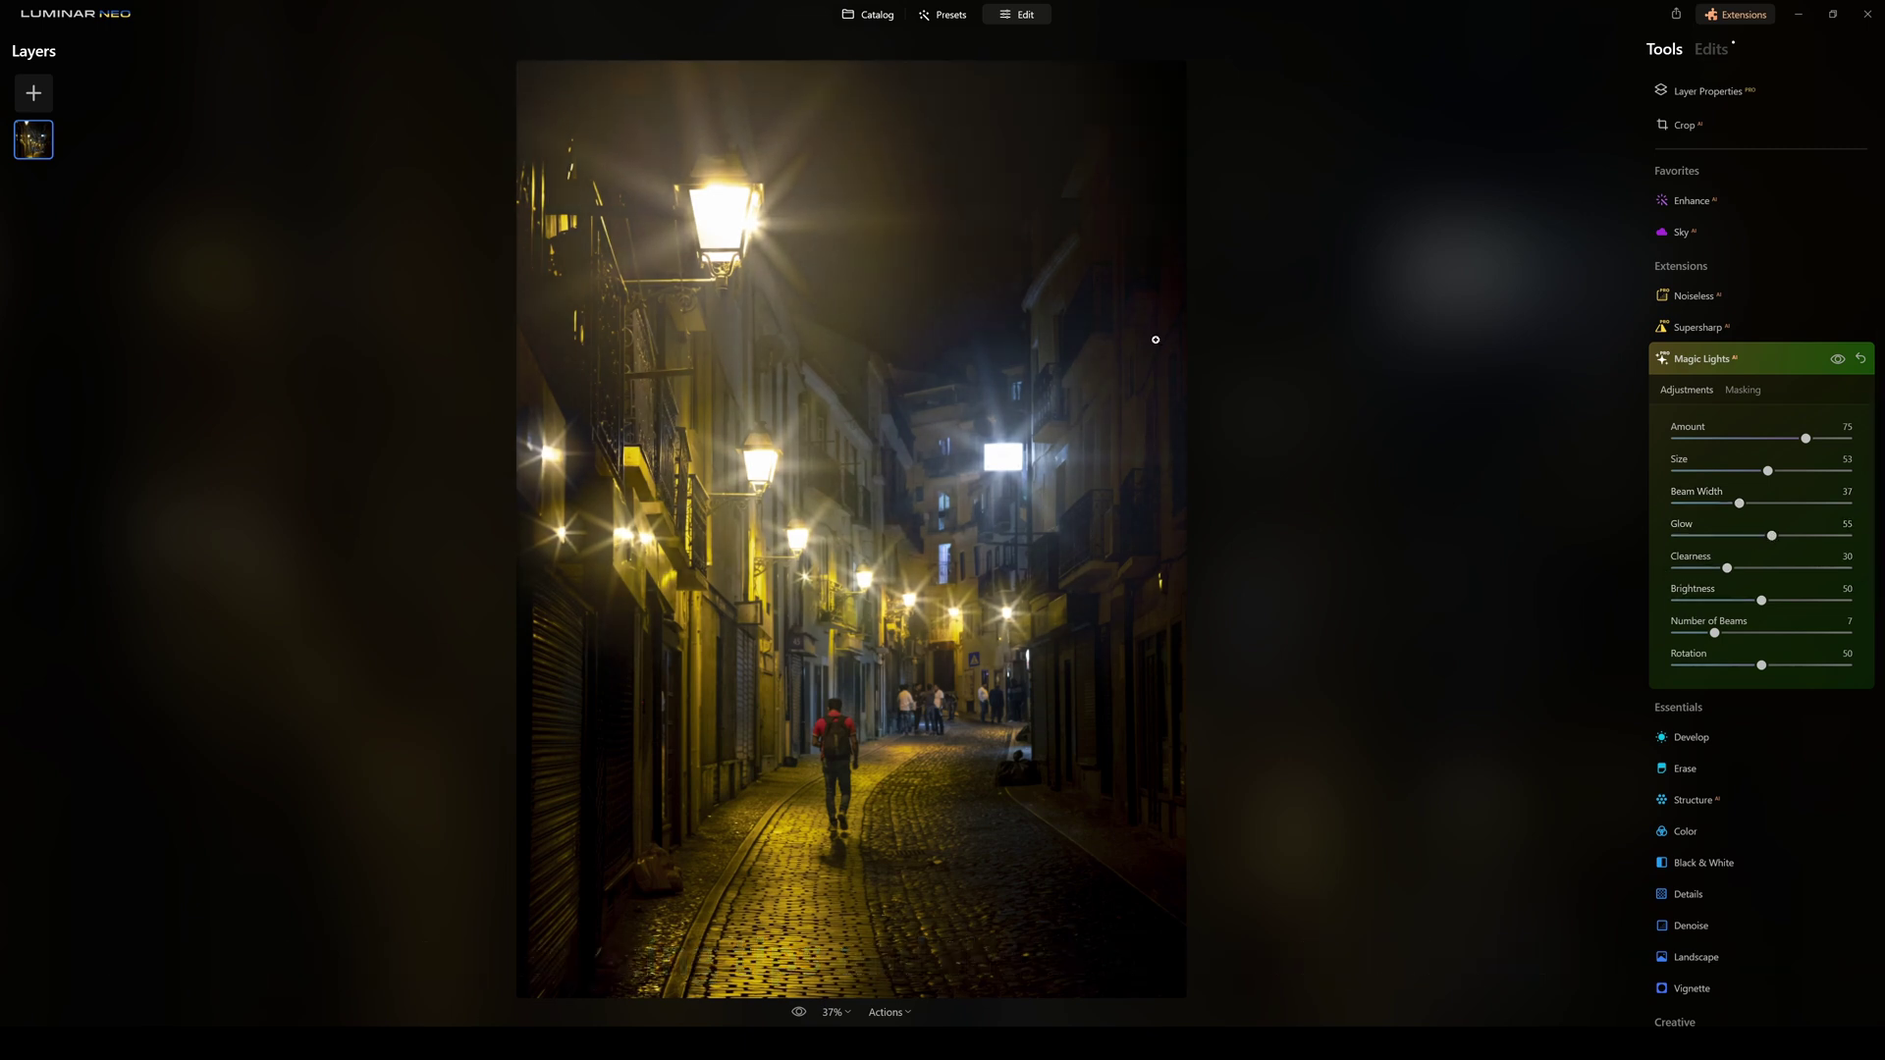
mouse_move(1772, 536)
left_mouse_down()
mouse_move(1735, 570)
mouse_move(1800, 566)
mouse_move(1753, 567)
left_mouse_up()
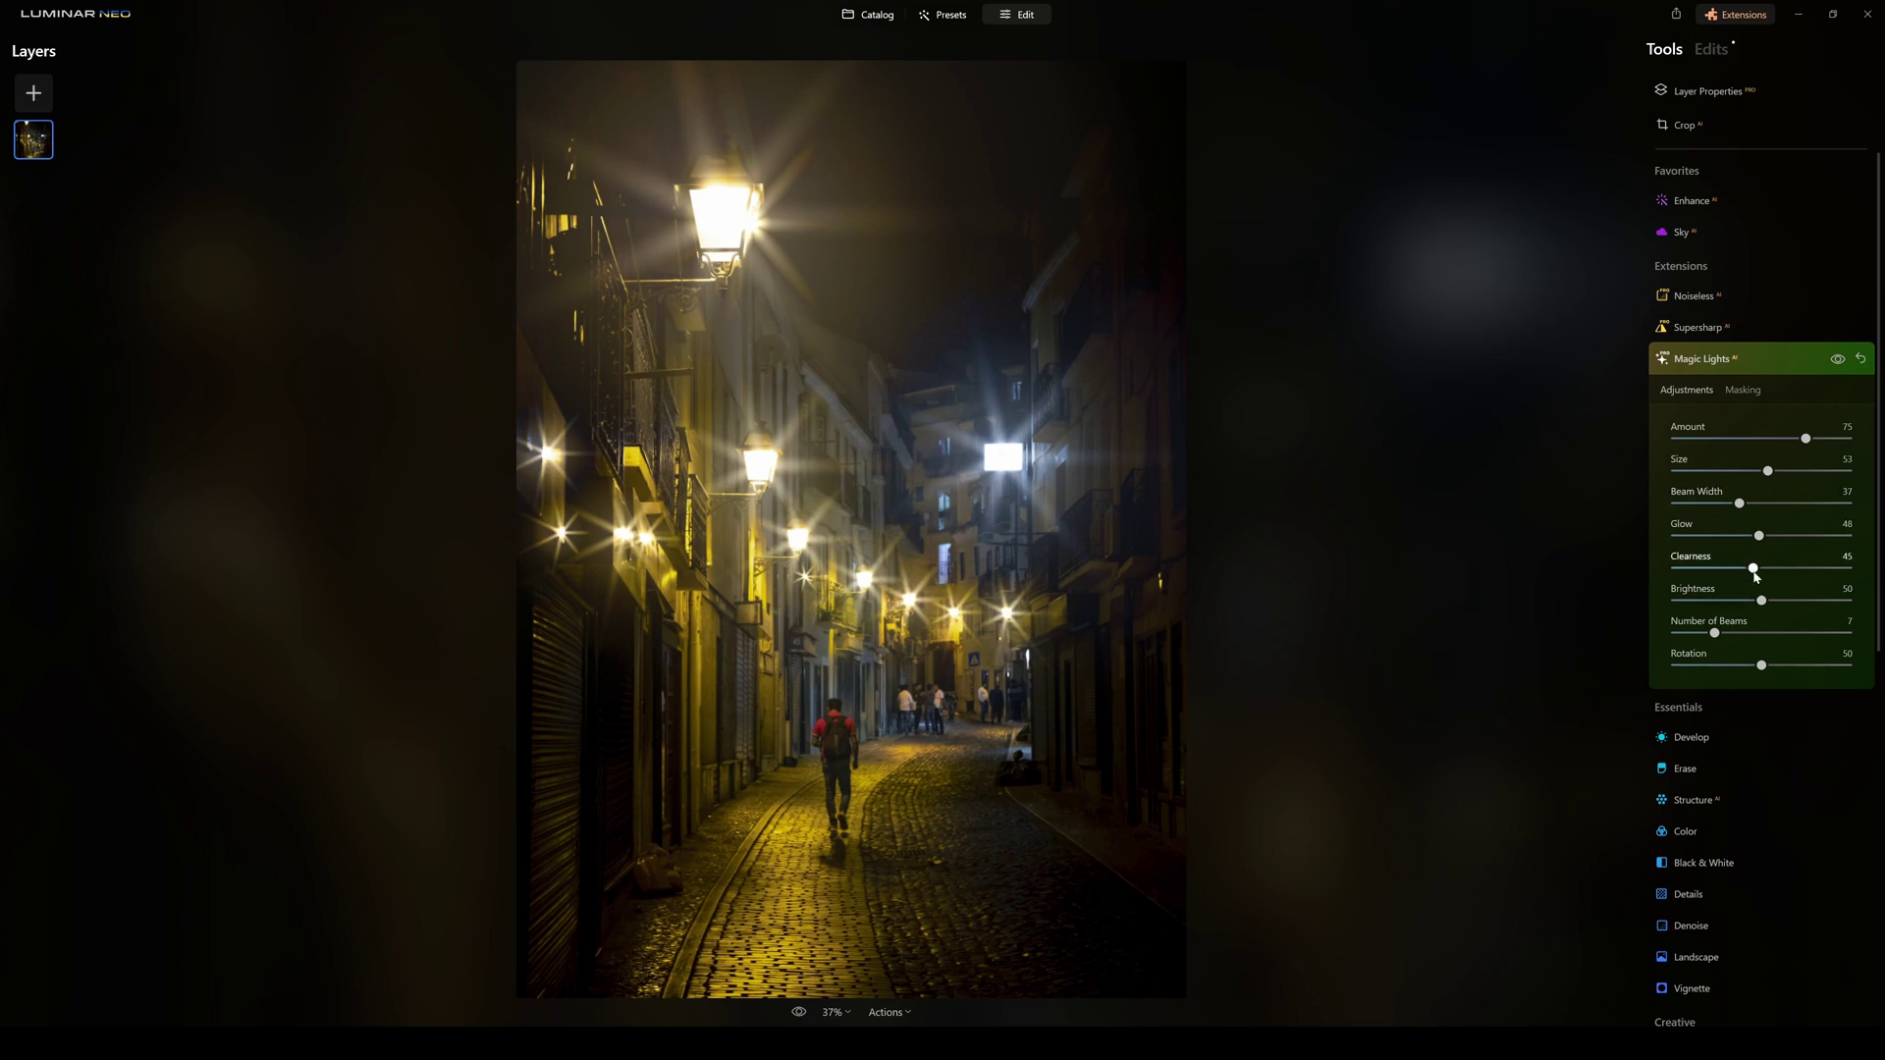
mouse_move(1758, 578)
left_mouse_down()
mouse_move(1832, 572)
mouse_move(1618, 569)
mouse_move(1746, 574)
left_mouse_up()
Set Magic Lights Brightness to 44, Number of Beams to 8 and Rotation to 39, and reduce Amount to 44.
left_click(1762, 602)
left_click_drag(1762, 601, 1728, 632)
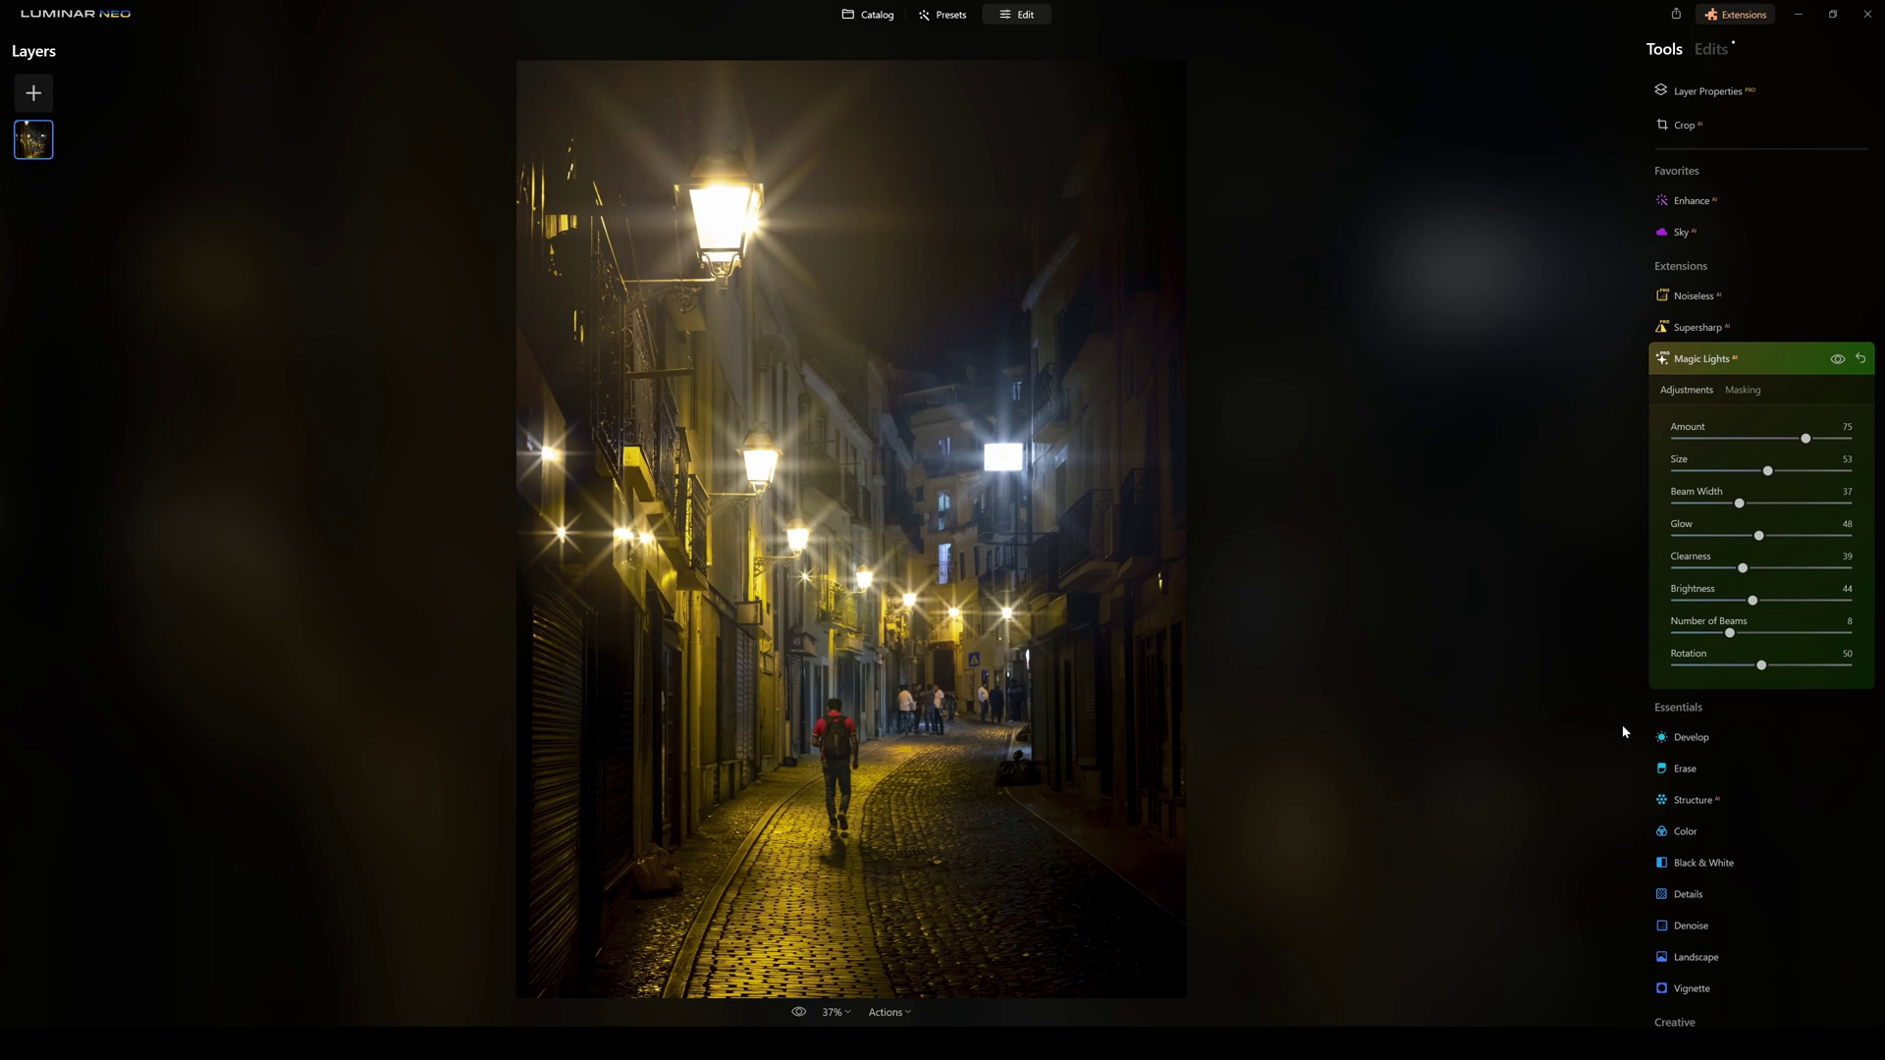
left_click_drag(1761, 666, 1744, 667)
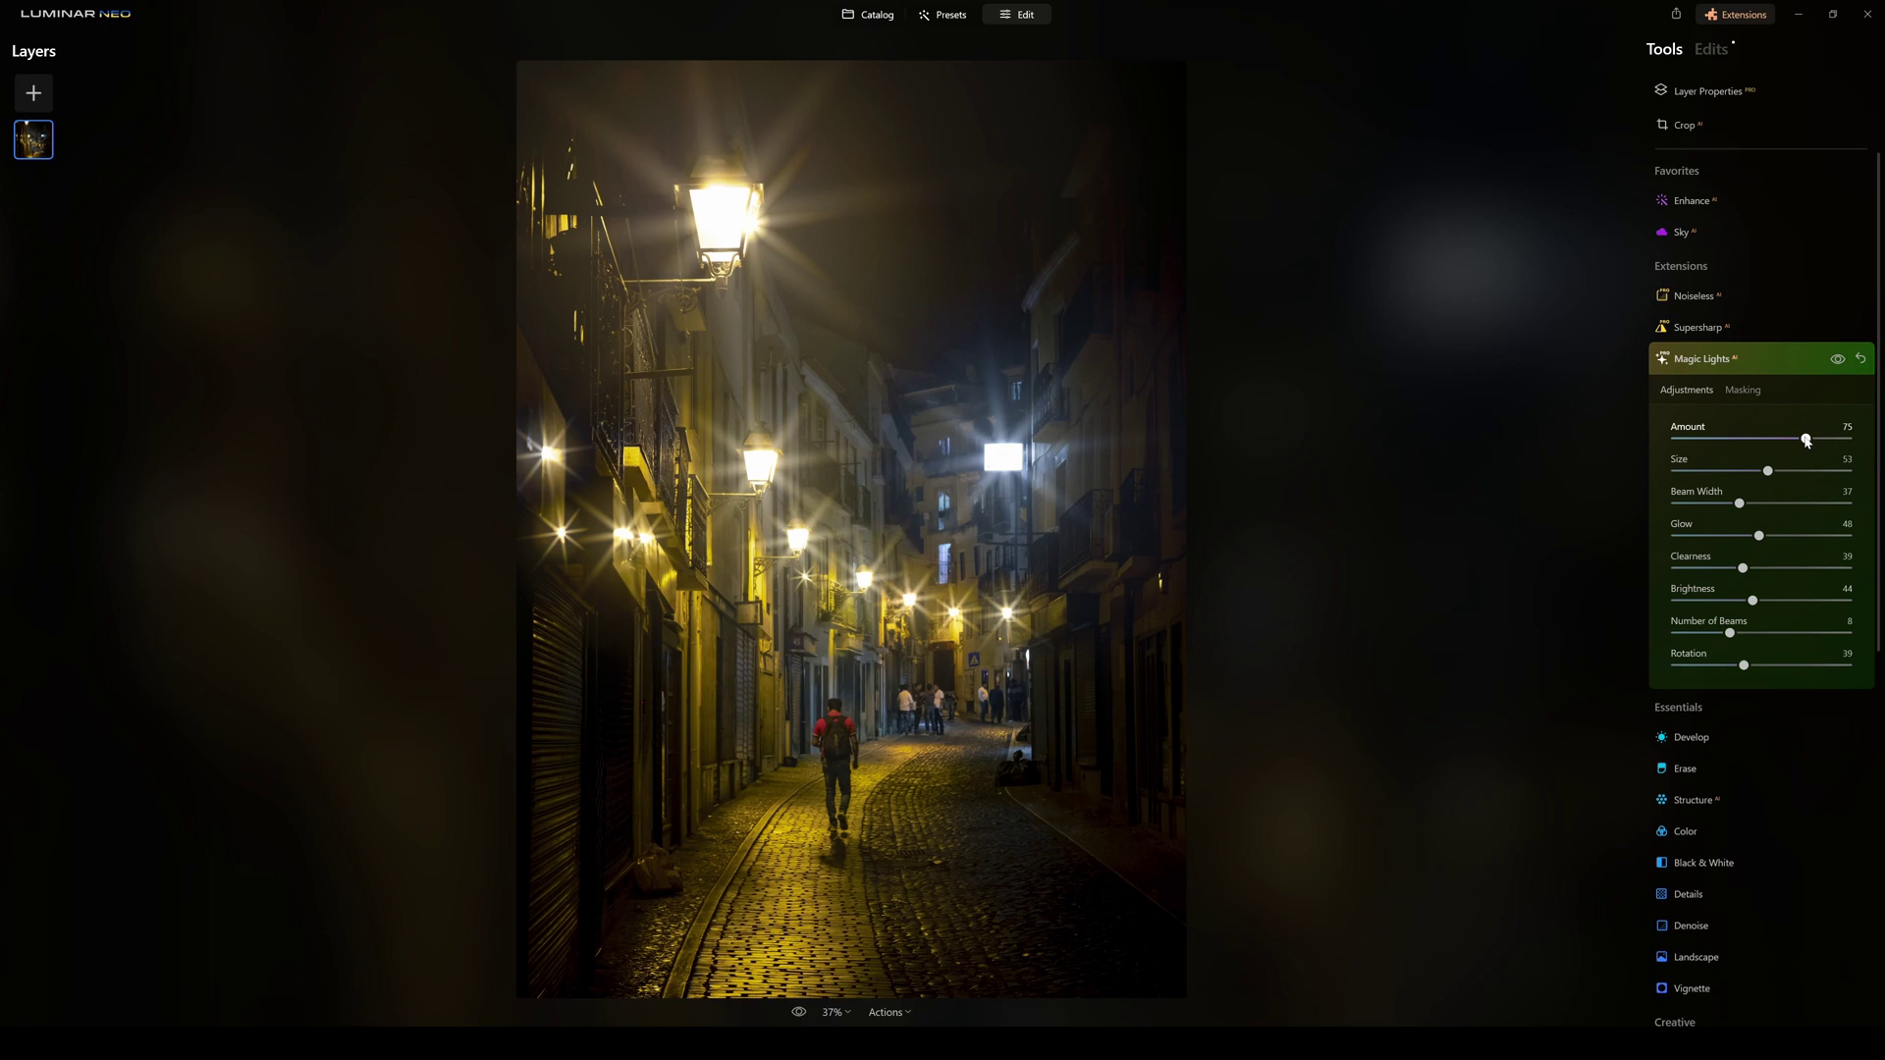
left_click_drag(1806, 441, 1756, 454)
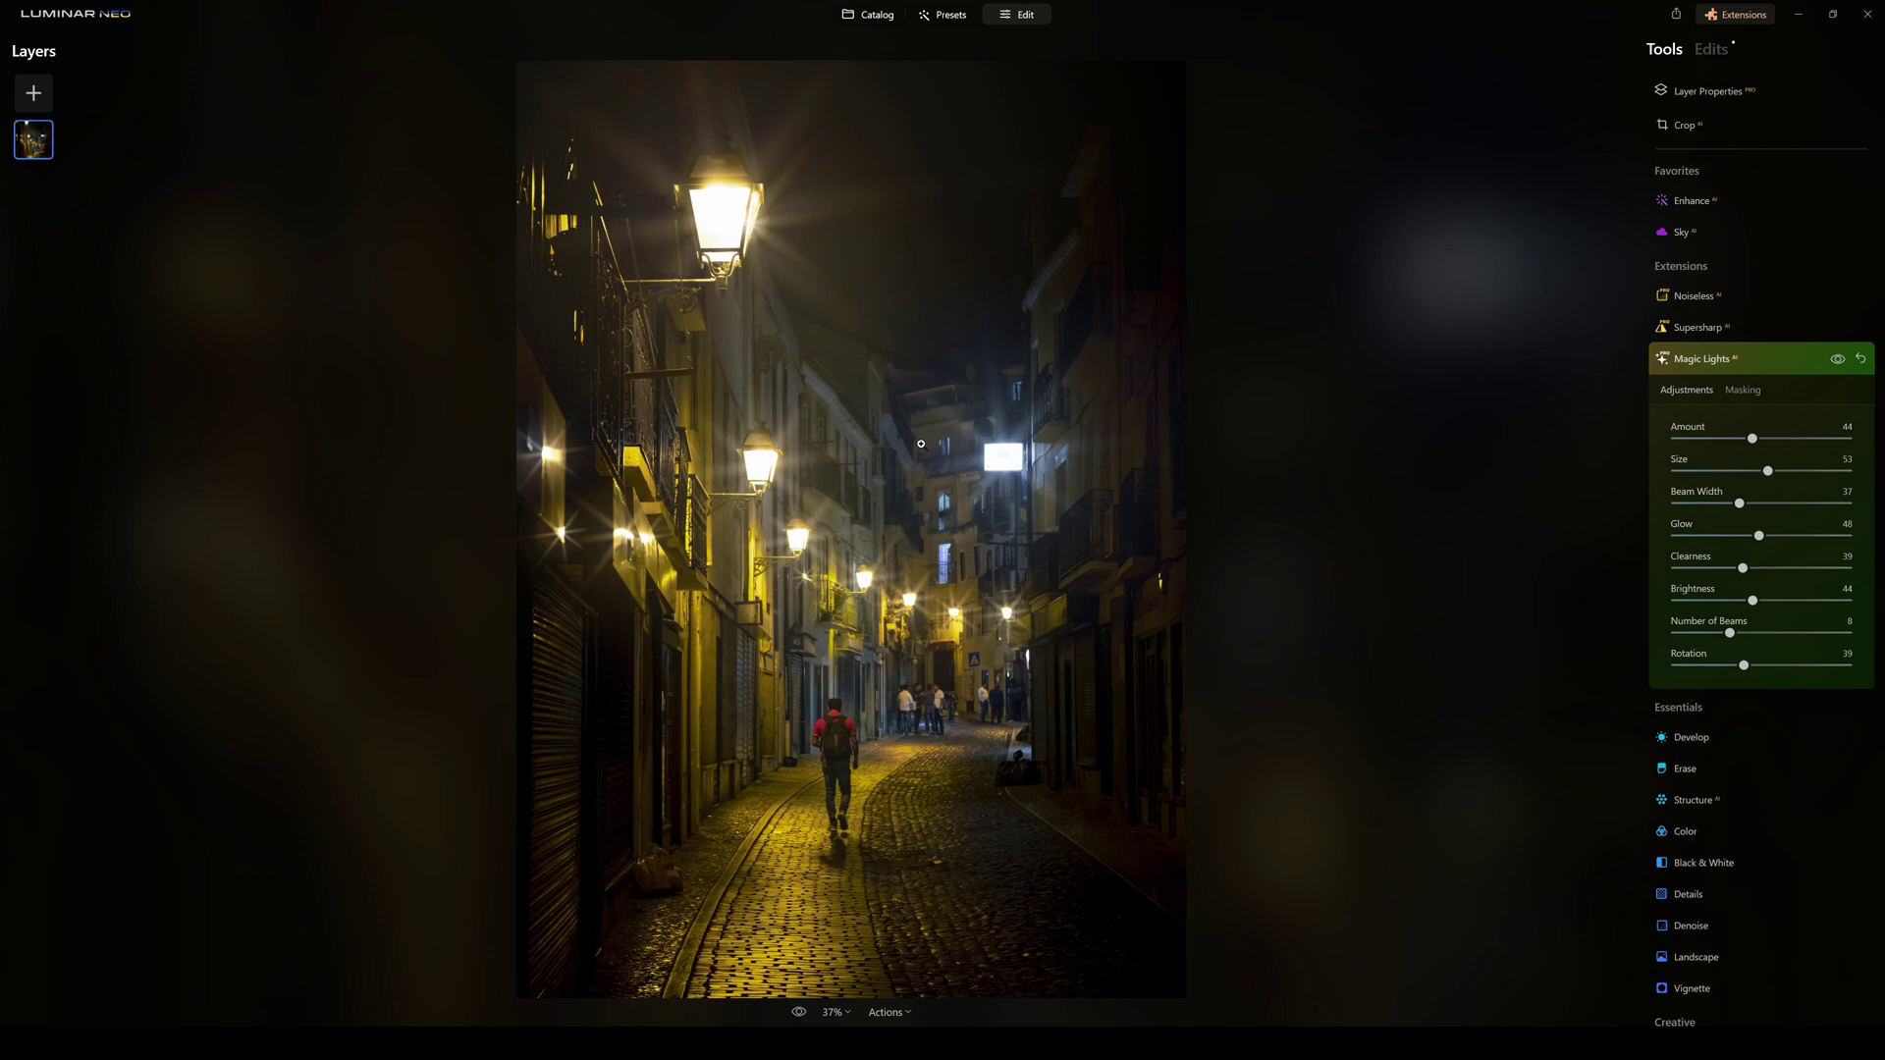
Erase the Magic Lights effect with a mask brush around the white sign, the left building's wall lights and a spot beside the top lantern.
left_click(1752, 390)
scroll(1758, 396, "down", 2)
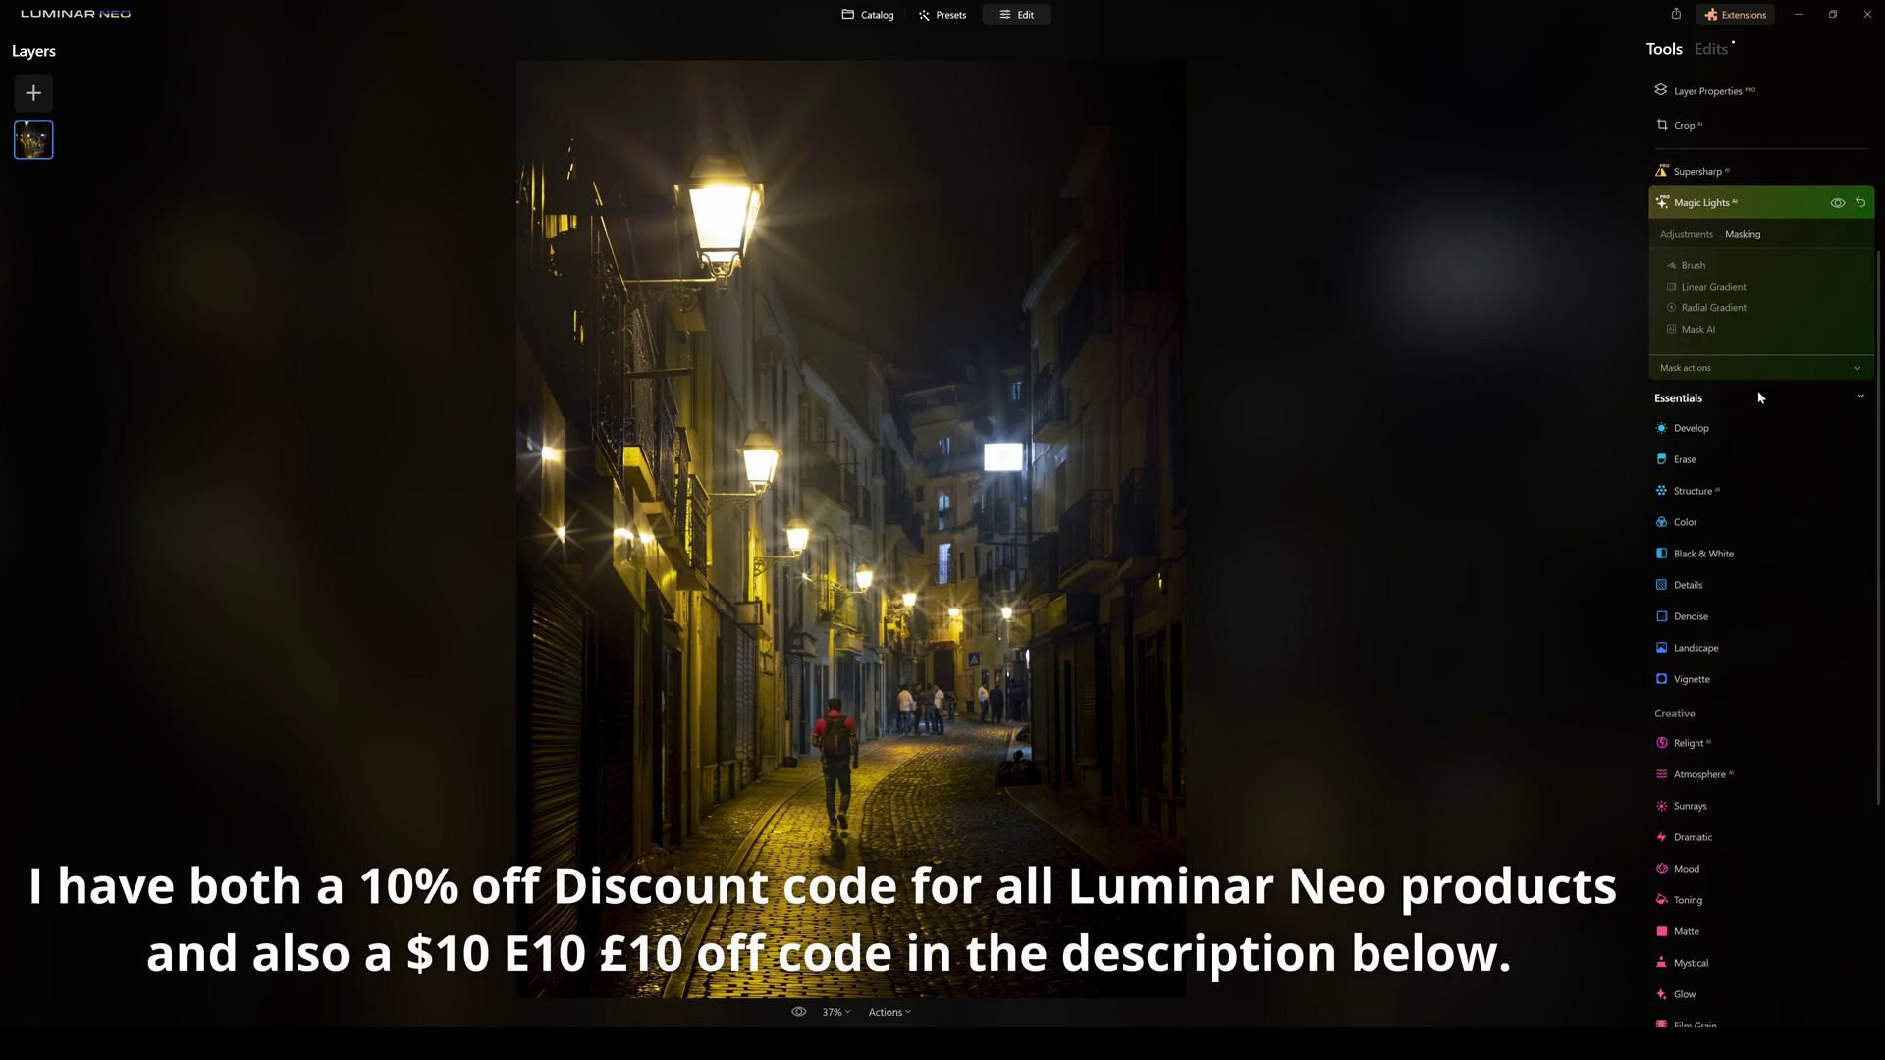
left_click(1701, 263)
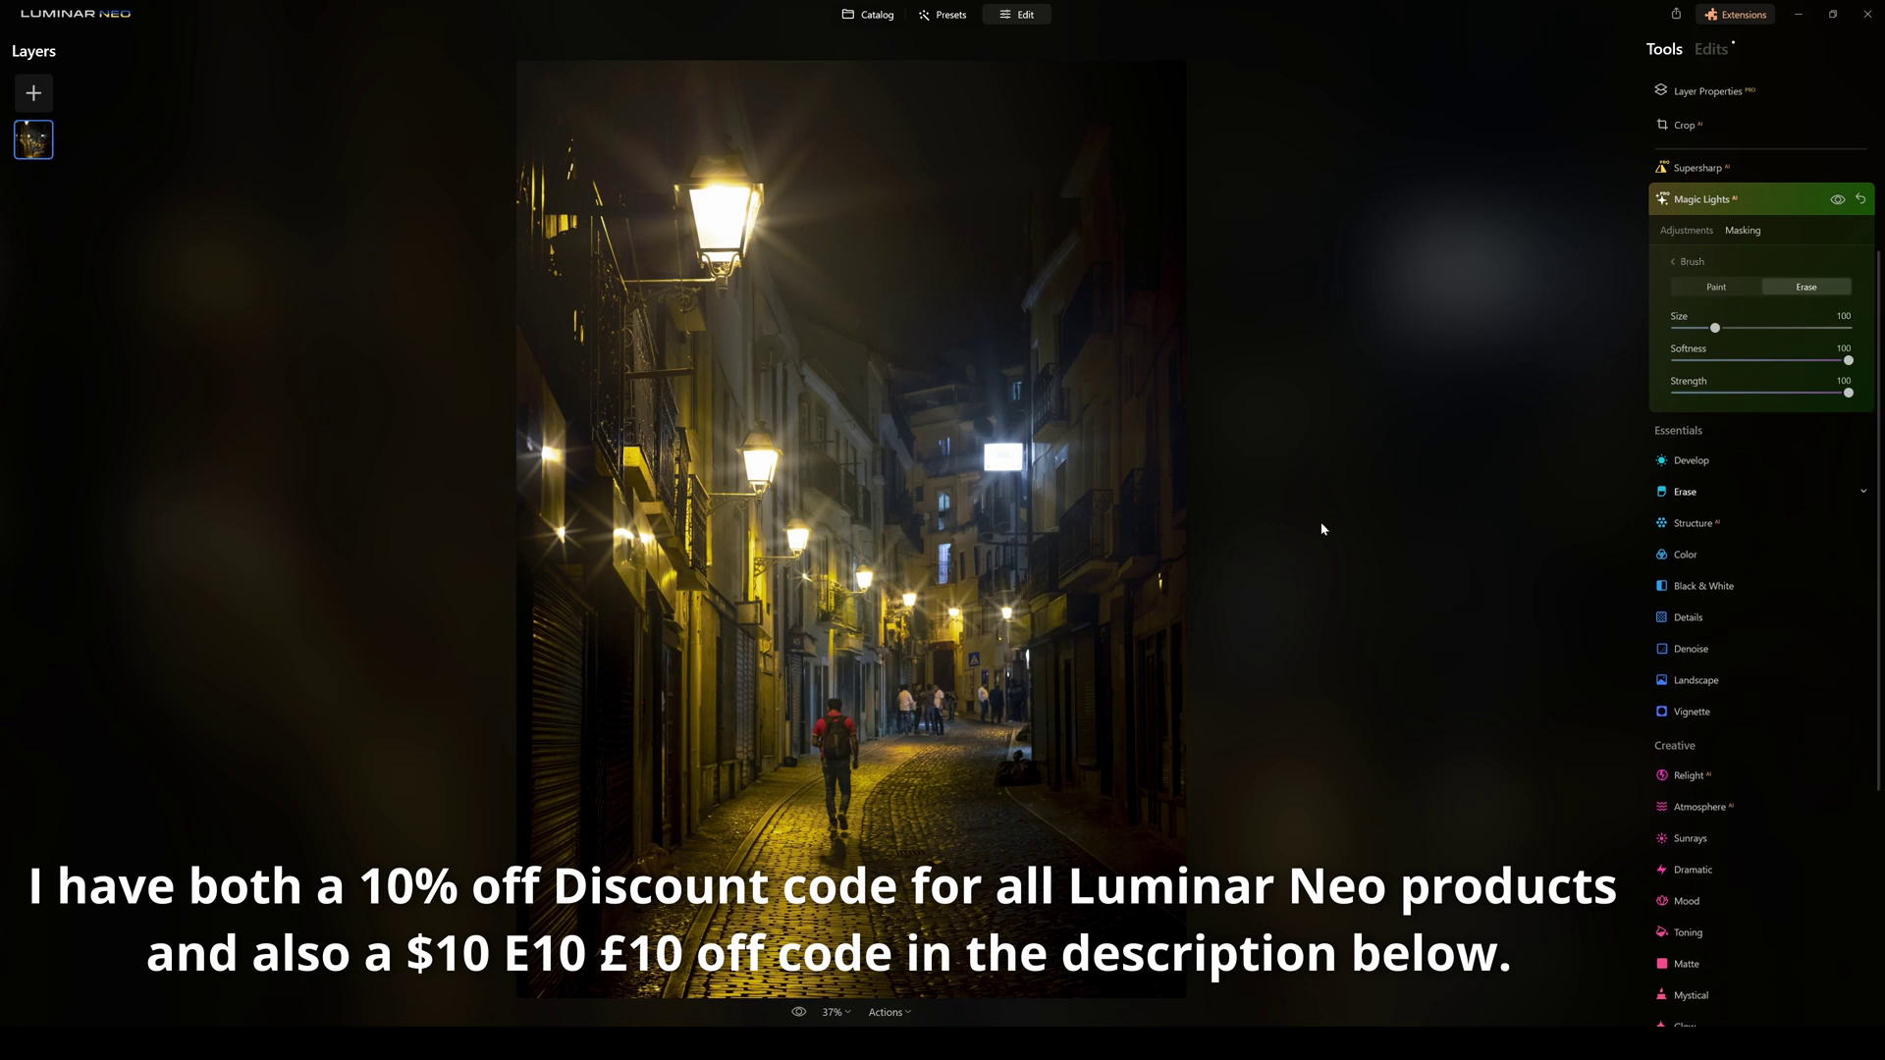
mouse_move(980, 383)
left_mouse_down()
mouse_move(974, 454)
mouse_move(1041, 496)
mouse_move(1028, 399)
mouse_move(1099, 465)
mouse_move(977, 444)
mouse_move(999, 505)
mouse_move(904, 415)
mouse_move(994, 507)
mouse_move(1057, 498)
left_mouse_up()
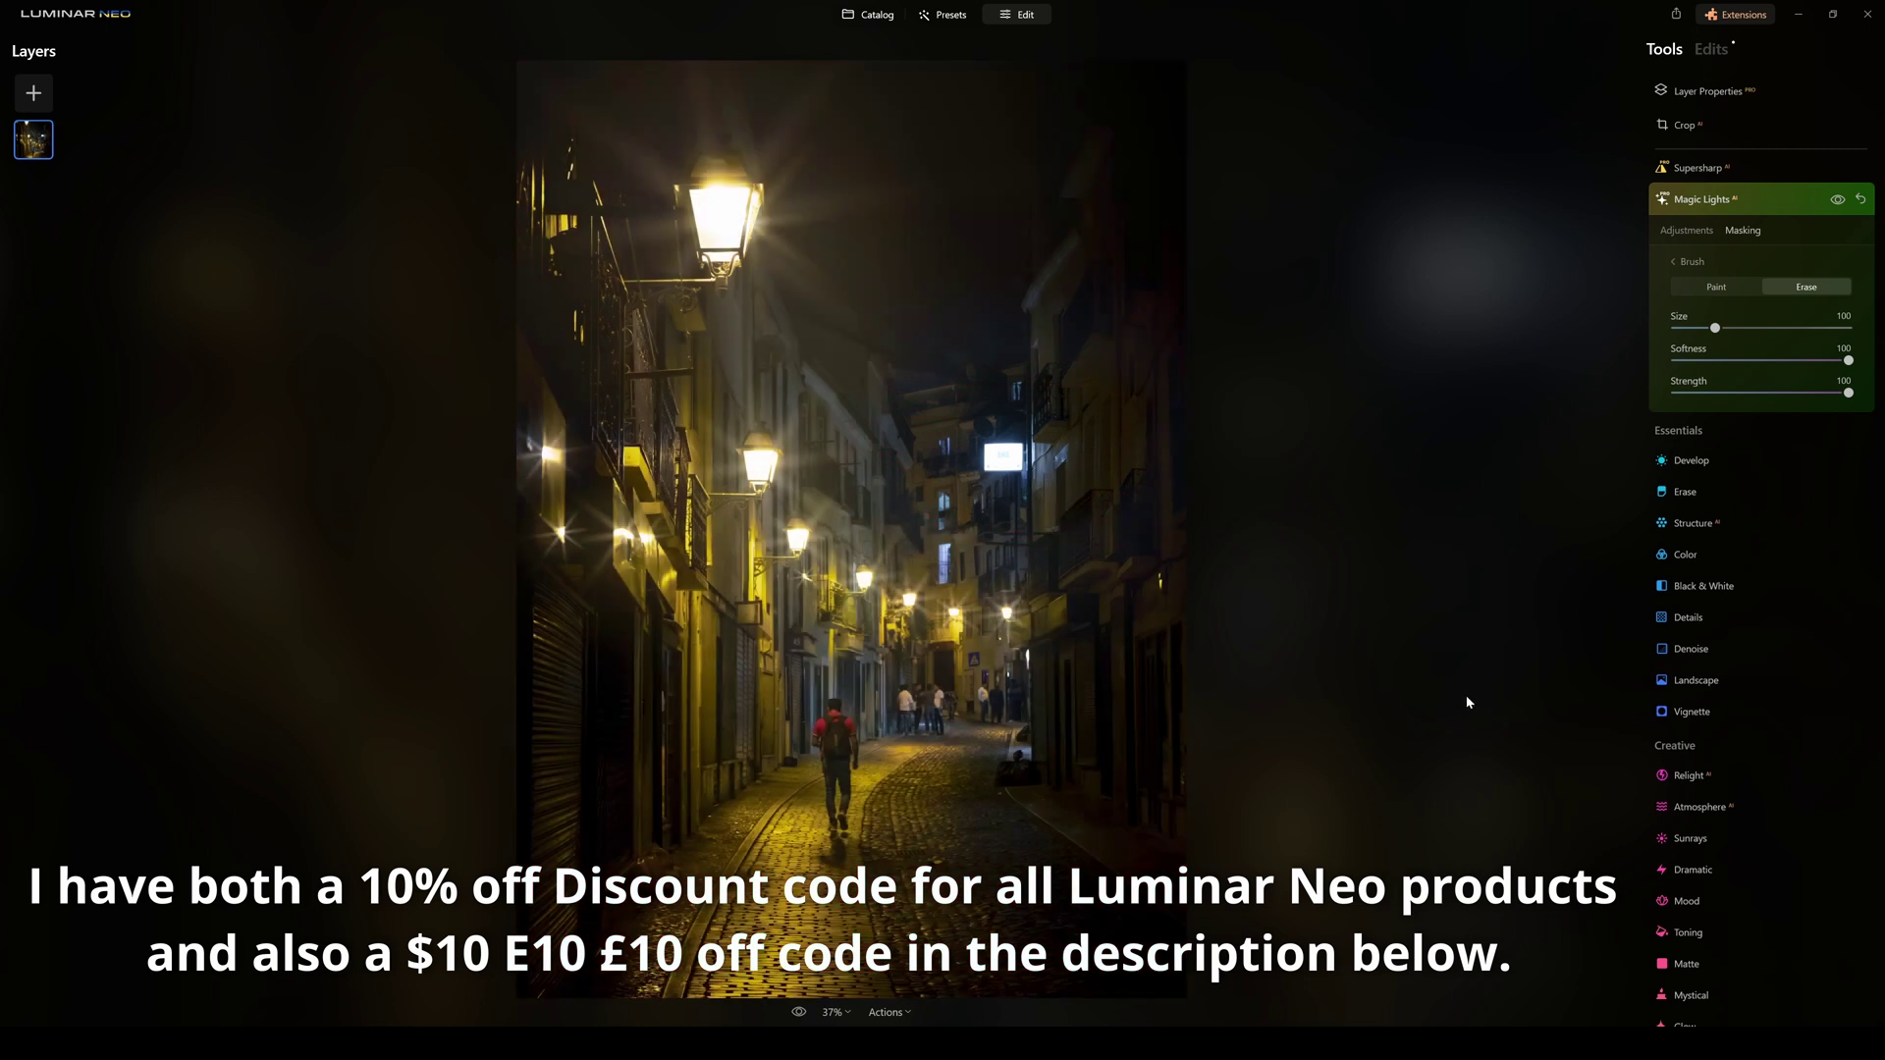
mouse_move(550, 442)
left_mouse_down()
mouse_move(534, 515)
mouse_move(562, 512)
mouse_move(605, 562)
mouse_move(644, 529)
mouse_move(657, 557)
mouse_move(549, 579)
left_mouse_up()
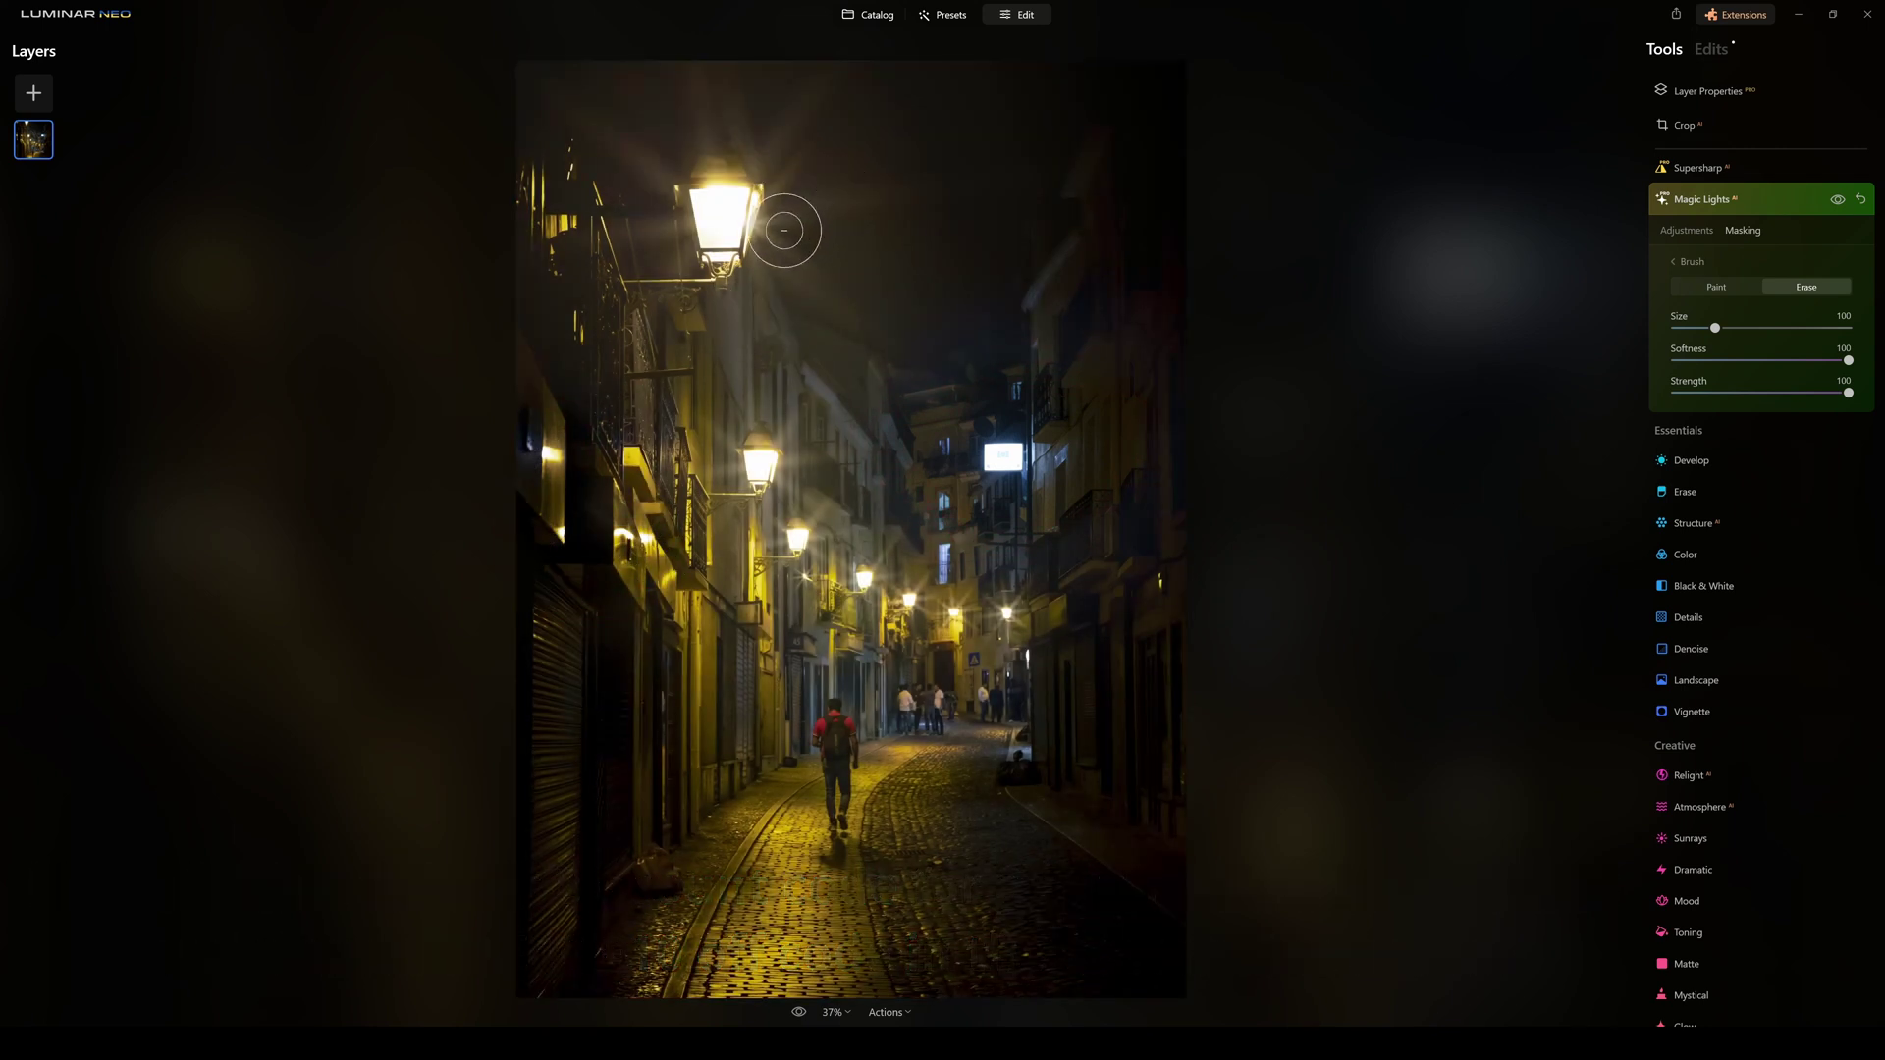
left_click_drag(852, 203, 853, 201)
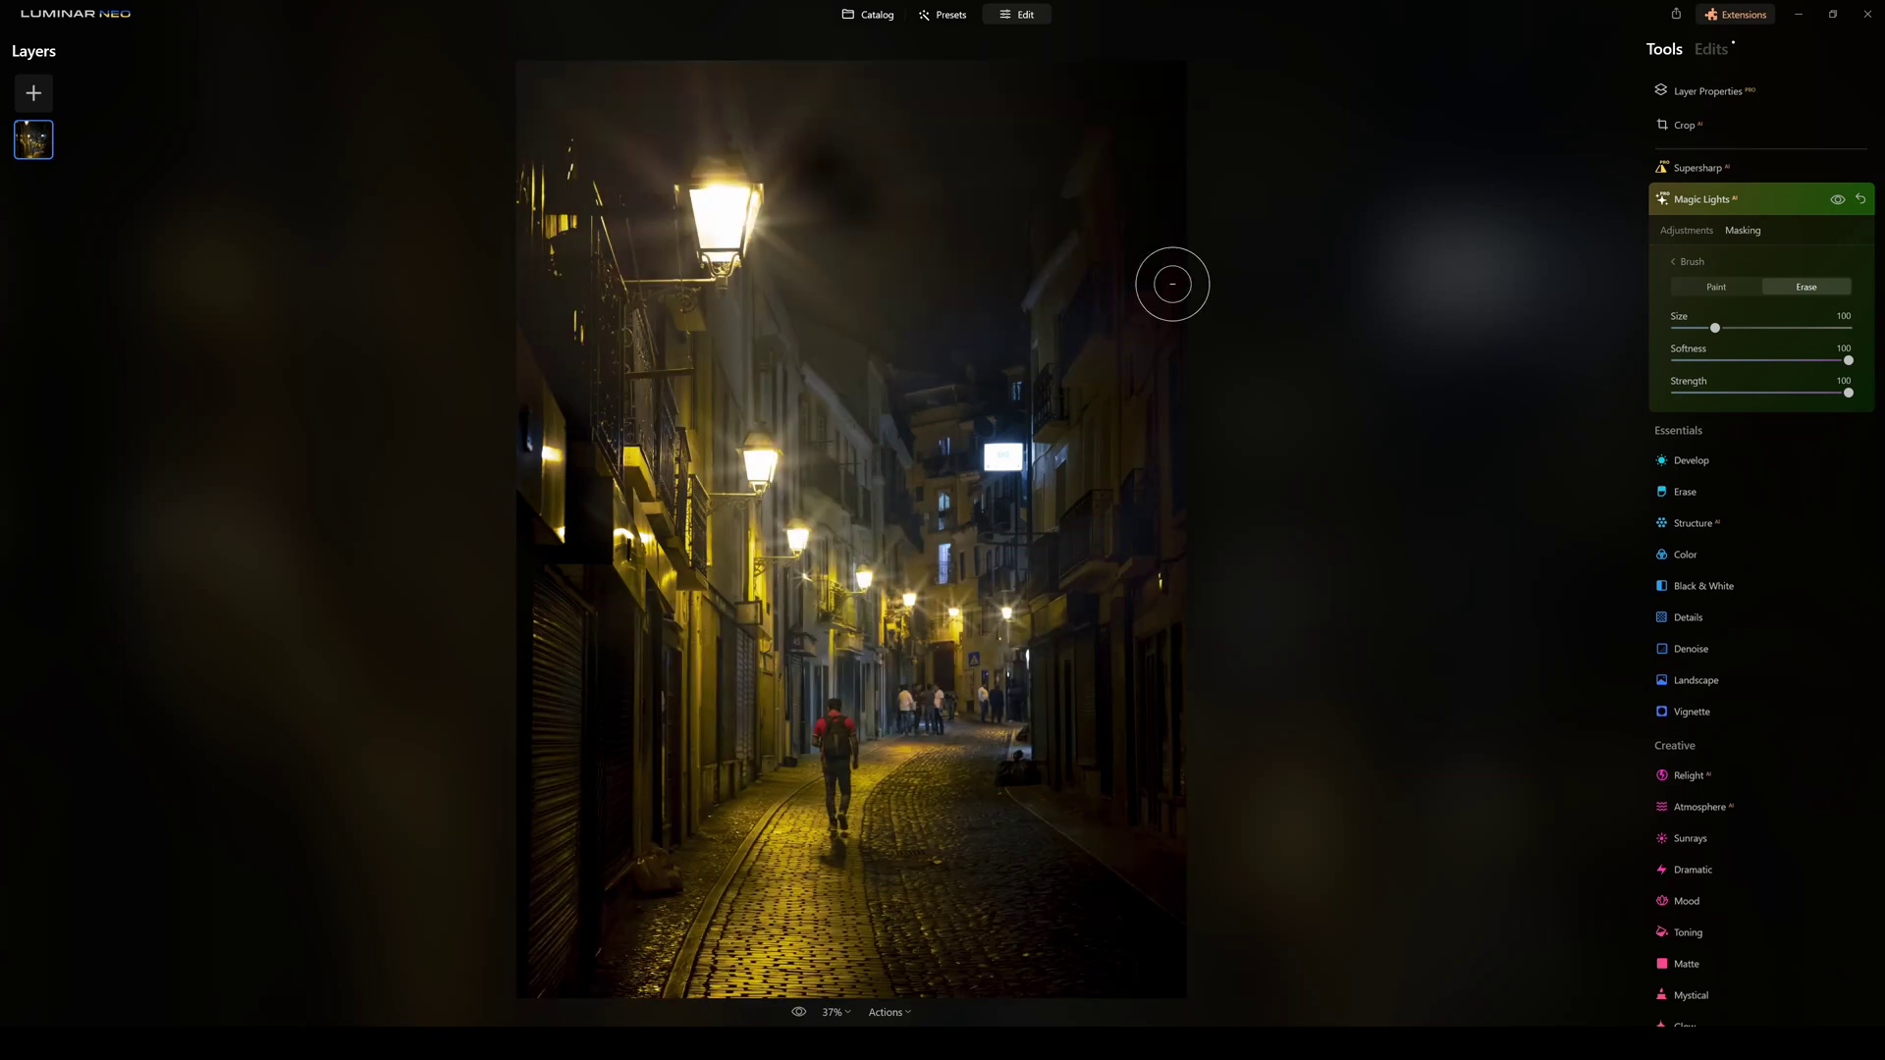
Try erasing the individual light beams to the right of the top lantern with the mask brush at full strength.
scroll(800, 186, "up", 5)
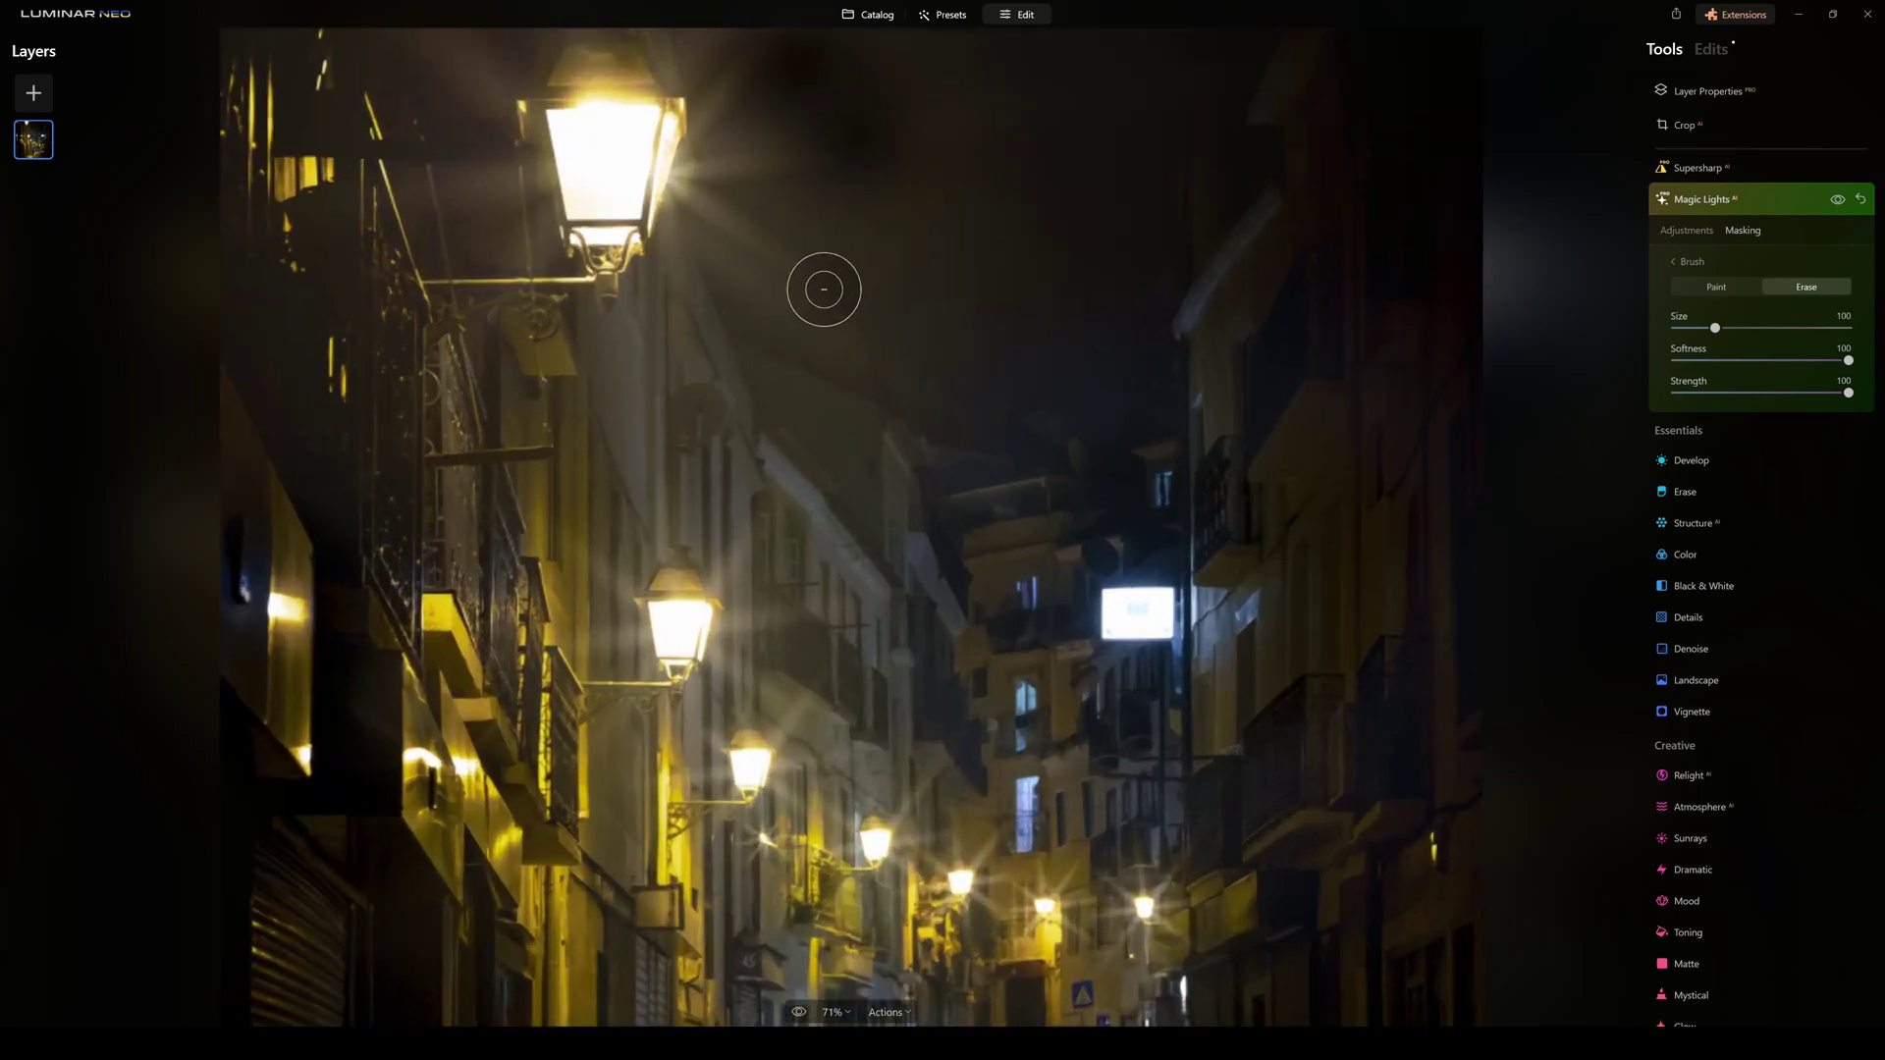
scroll(824, 289, "up", 2)
scroll(736, 231, "up", 2)
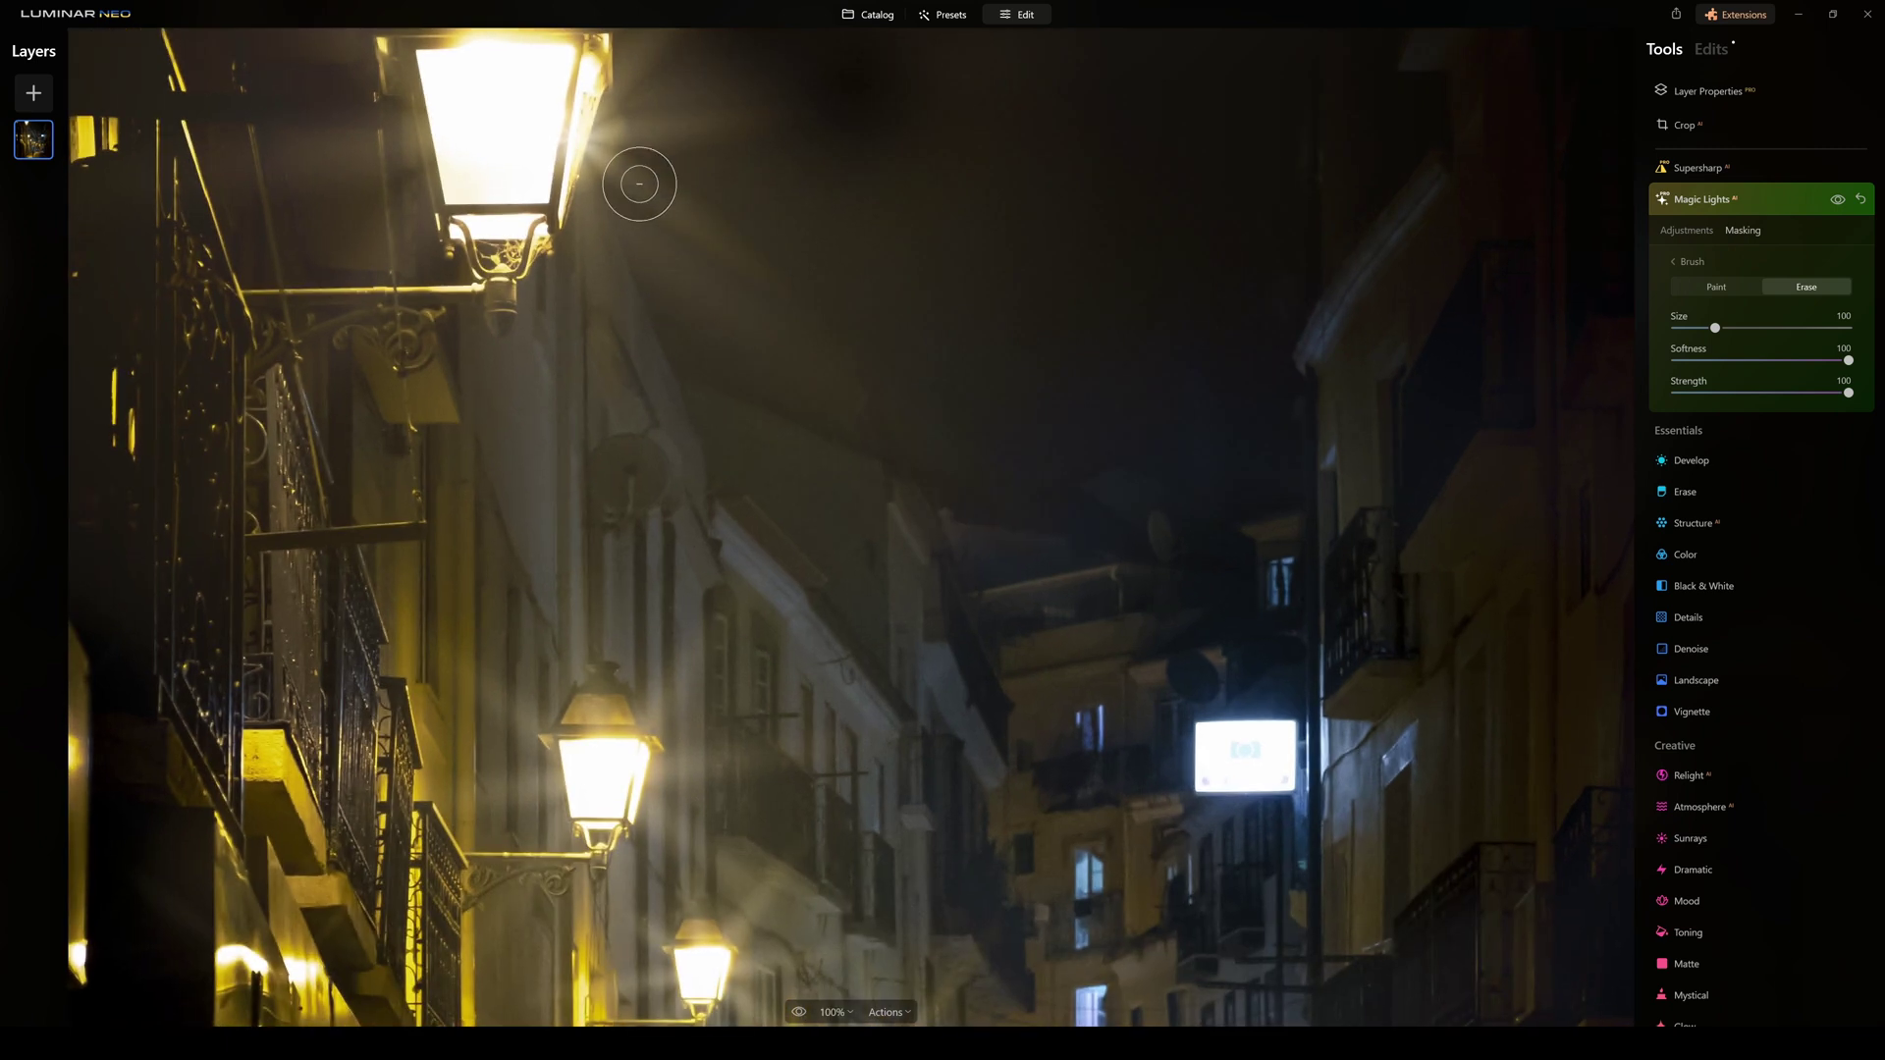
mouse_move(645, 182)
left_mouse_down()
mouse_move(792, 268)
mouse_move(842, 261)
left_mouse_up()
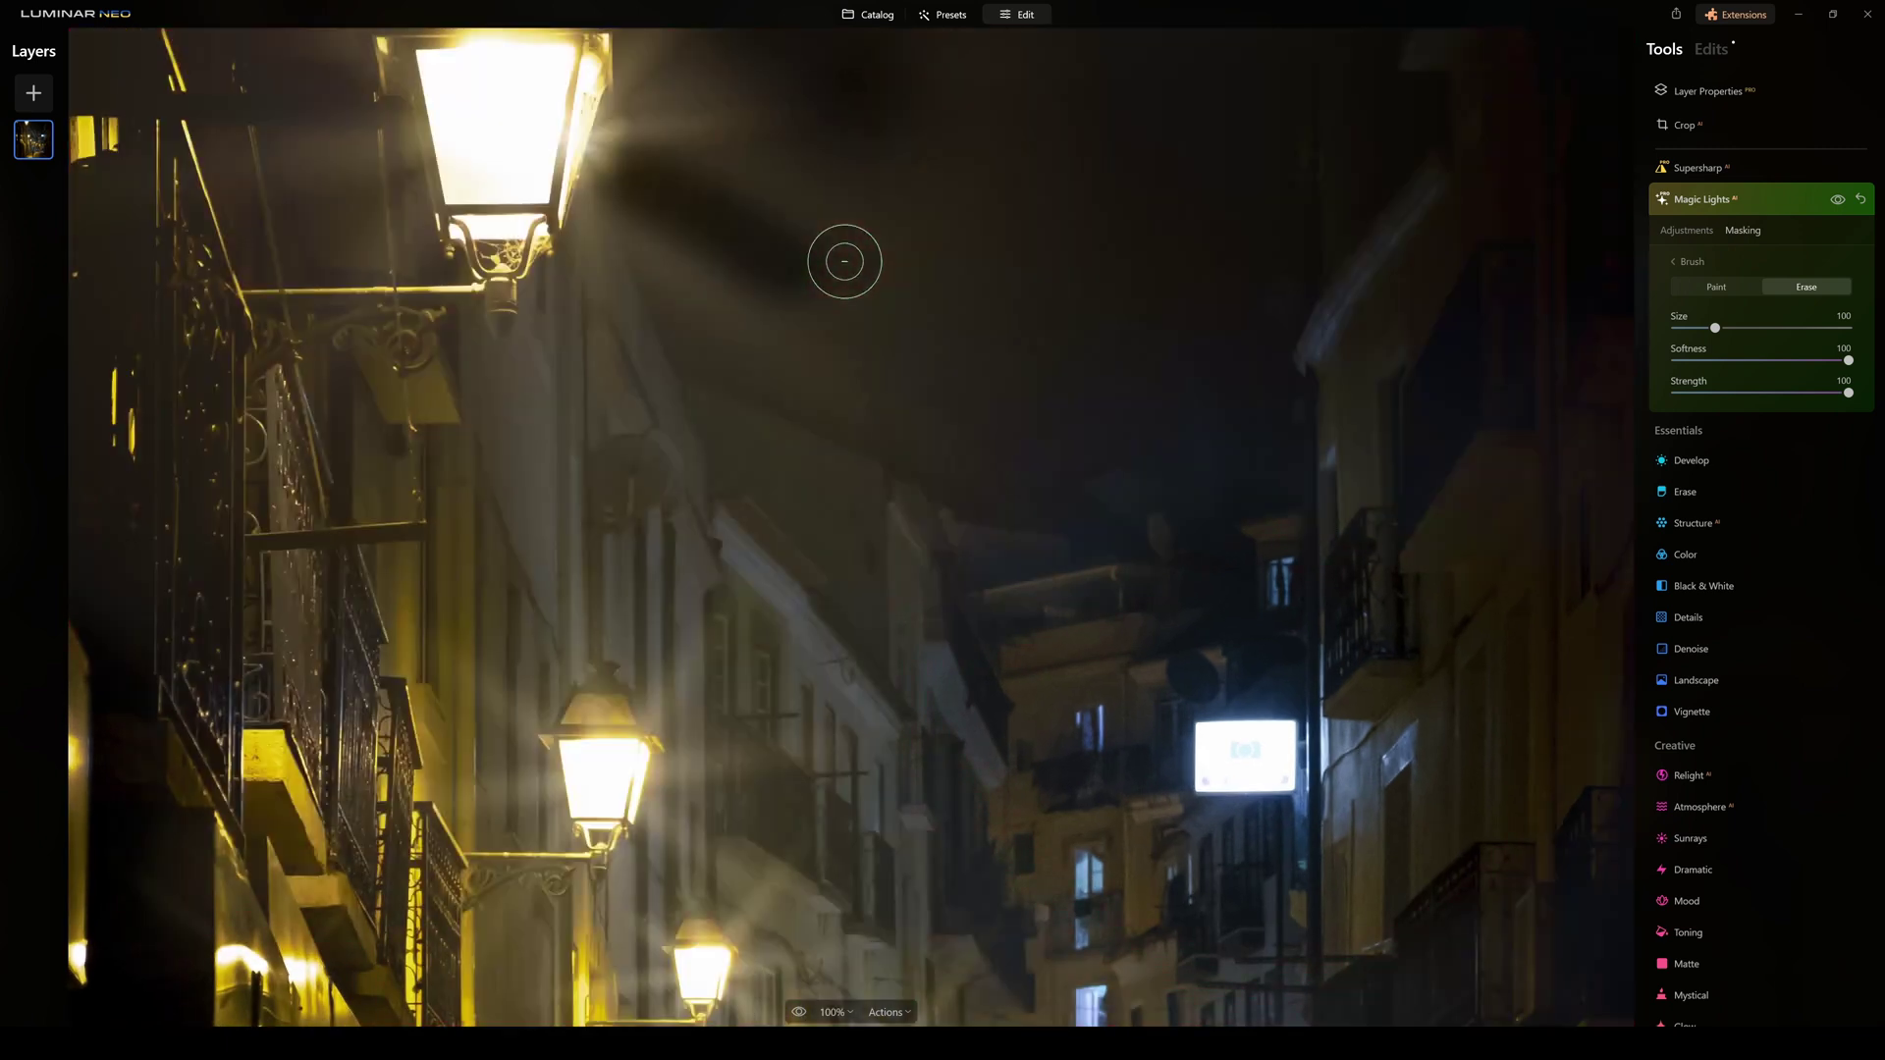
mouse_move(618, 156)
left_mouse_down()
mouse_move(732, 114)
mouse_move(804, 160)
mouse_move(757, 118)
mouse_move(766, 147)
left_mouse_up()
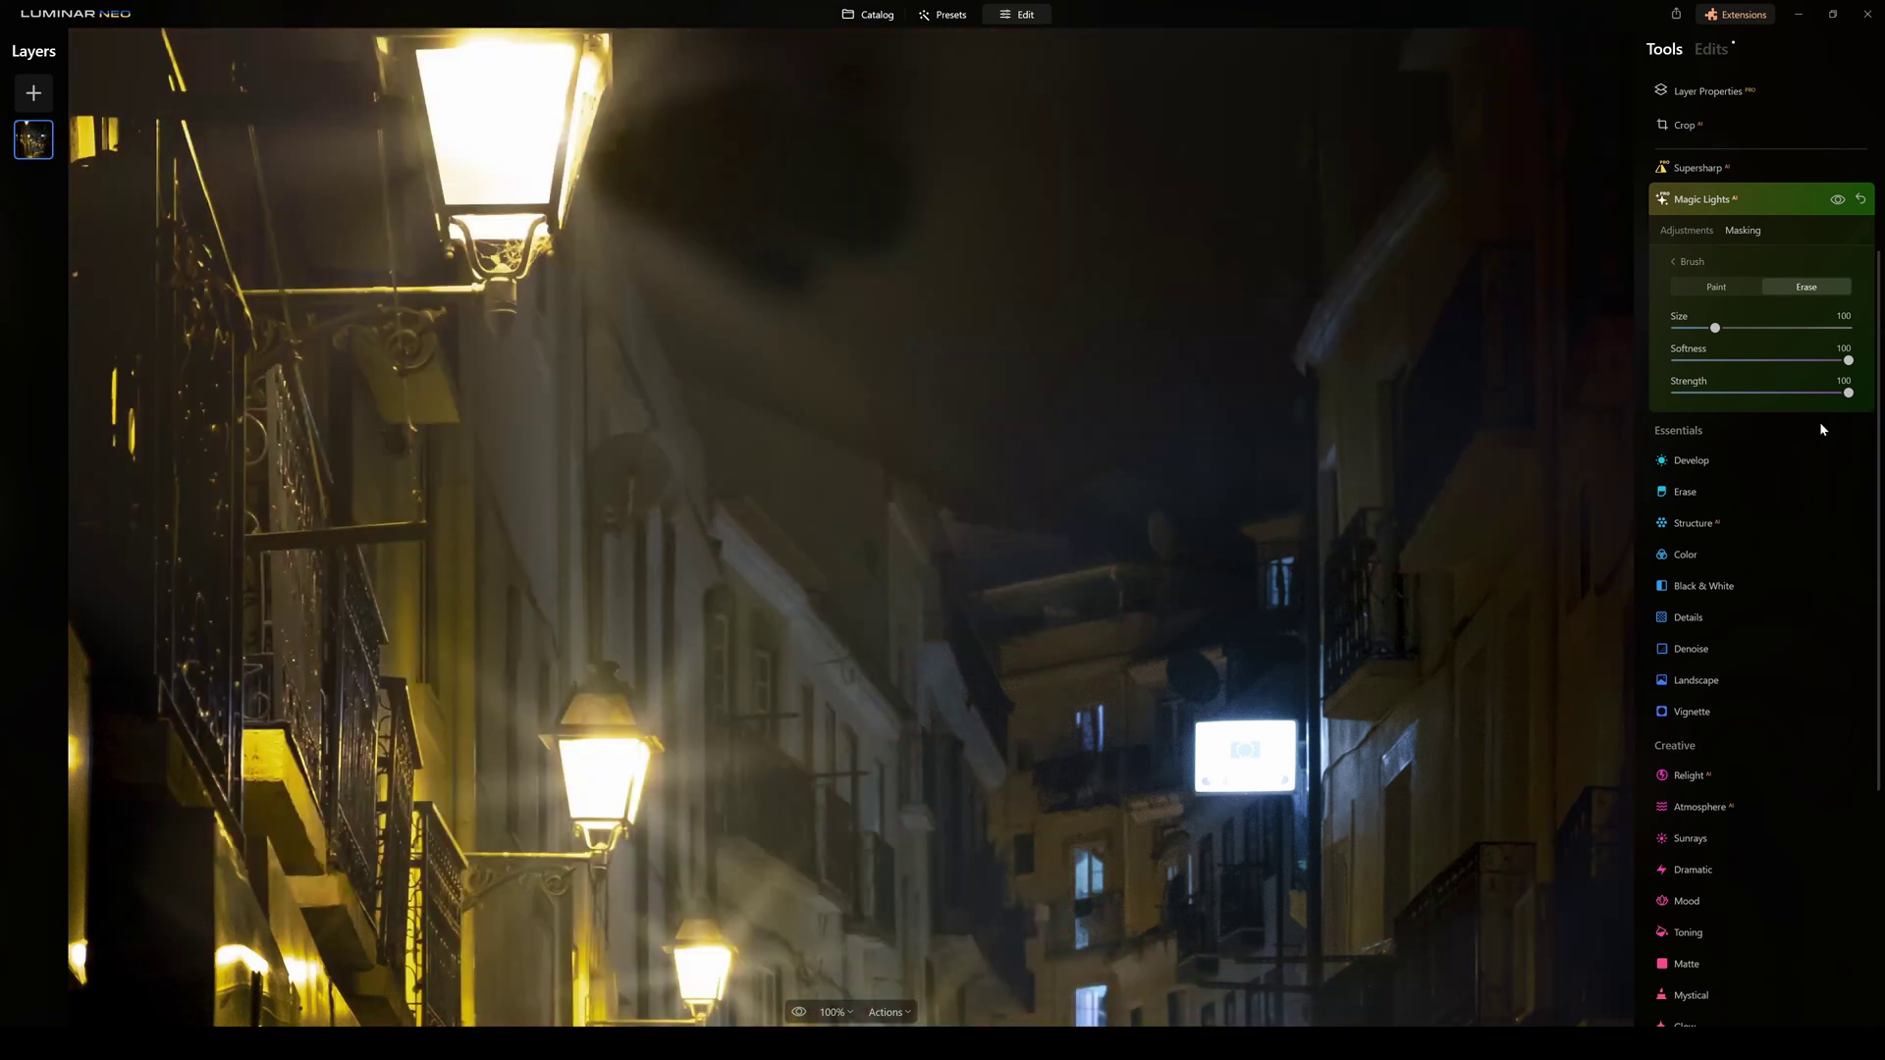
Lower the mask brush Strength to 40 and erase the beams in the sky to the right of the top lantern.
left_click(1849, 394)
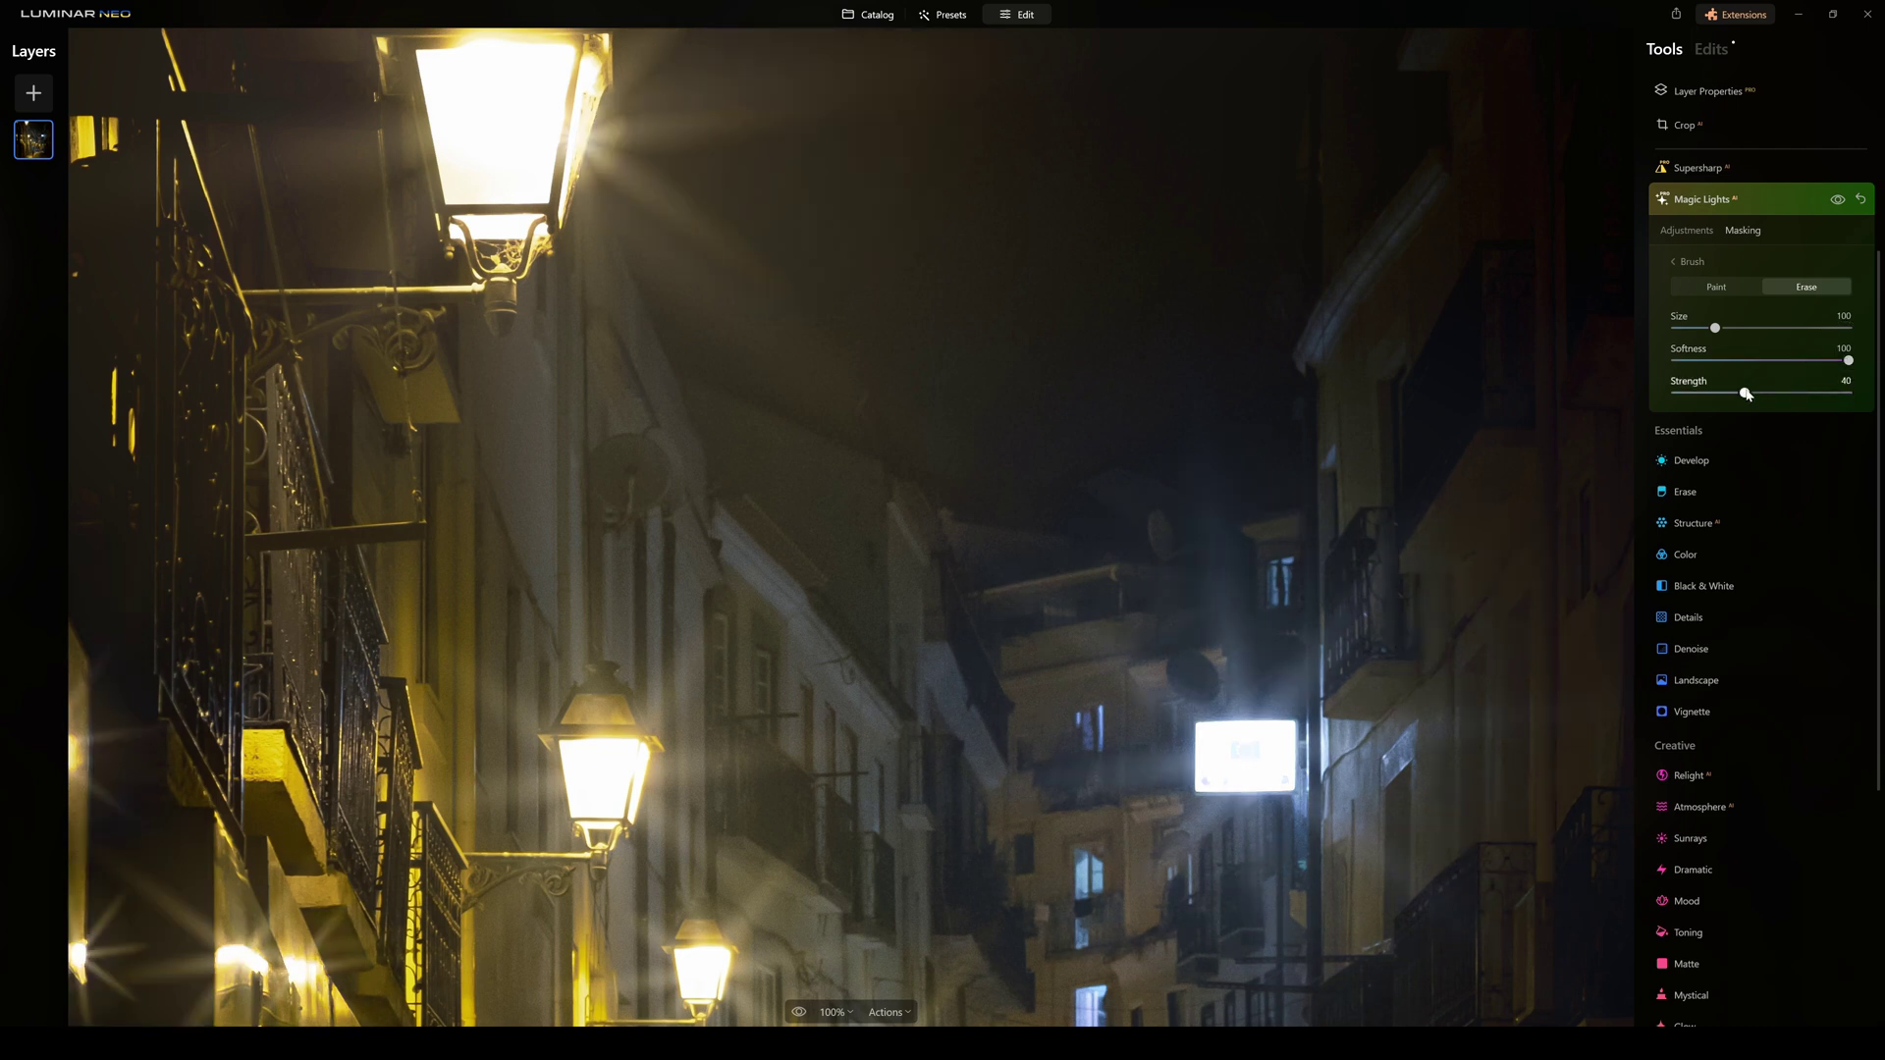
key("ctrl+0")
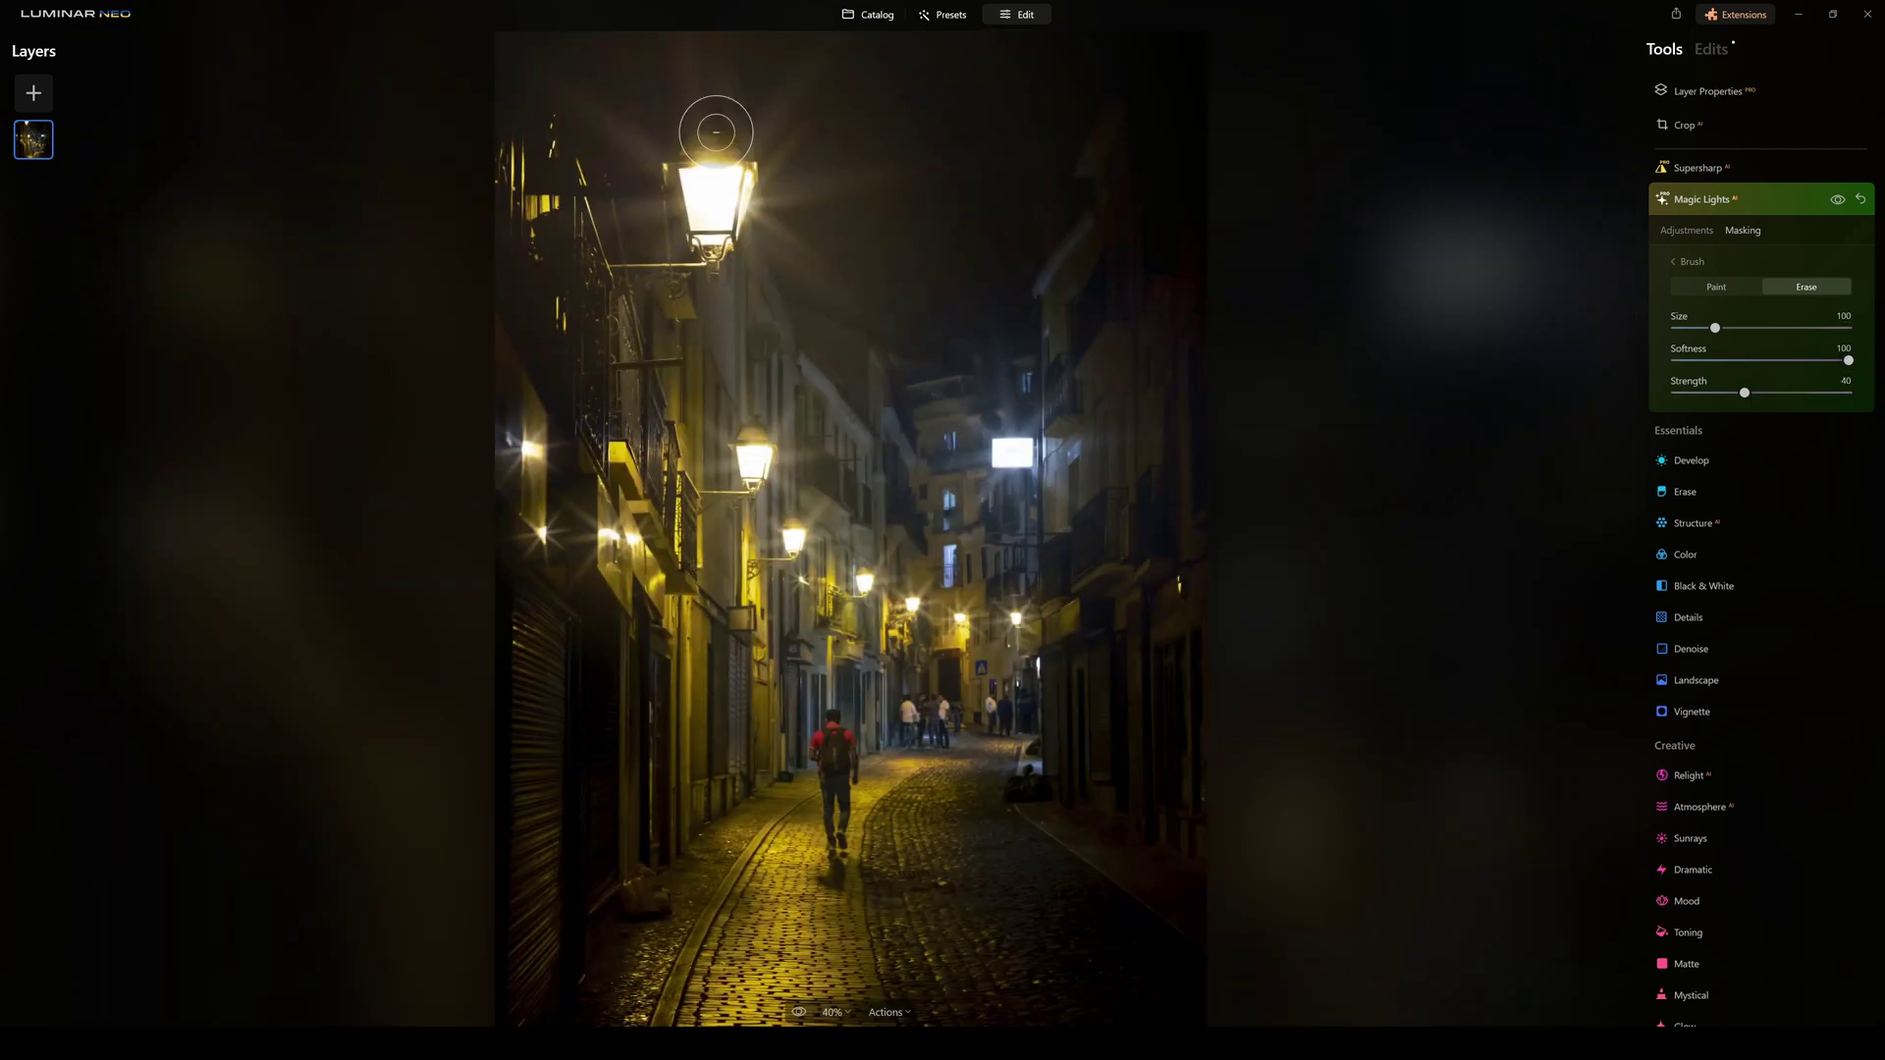
mouse_move(805, 135)
left_mouse_down()
mouse_move(764, 186)
mouse_move(804, 241)
mouse_move(901, 278)
left_mouse_up()
left_click_drag(775, 231, 829, 258)
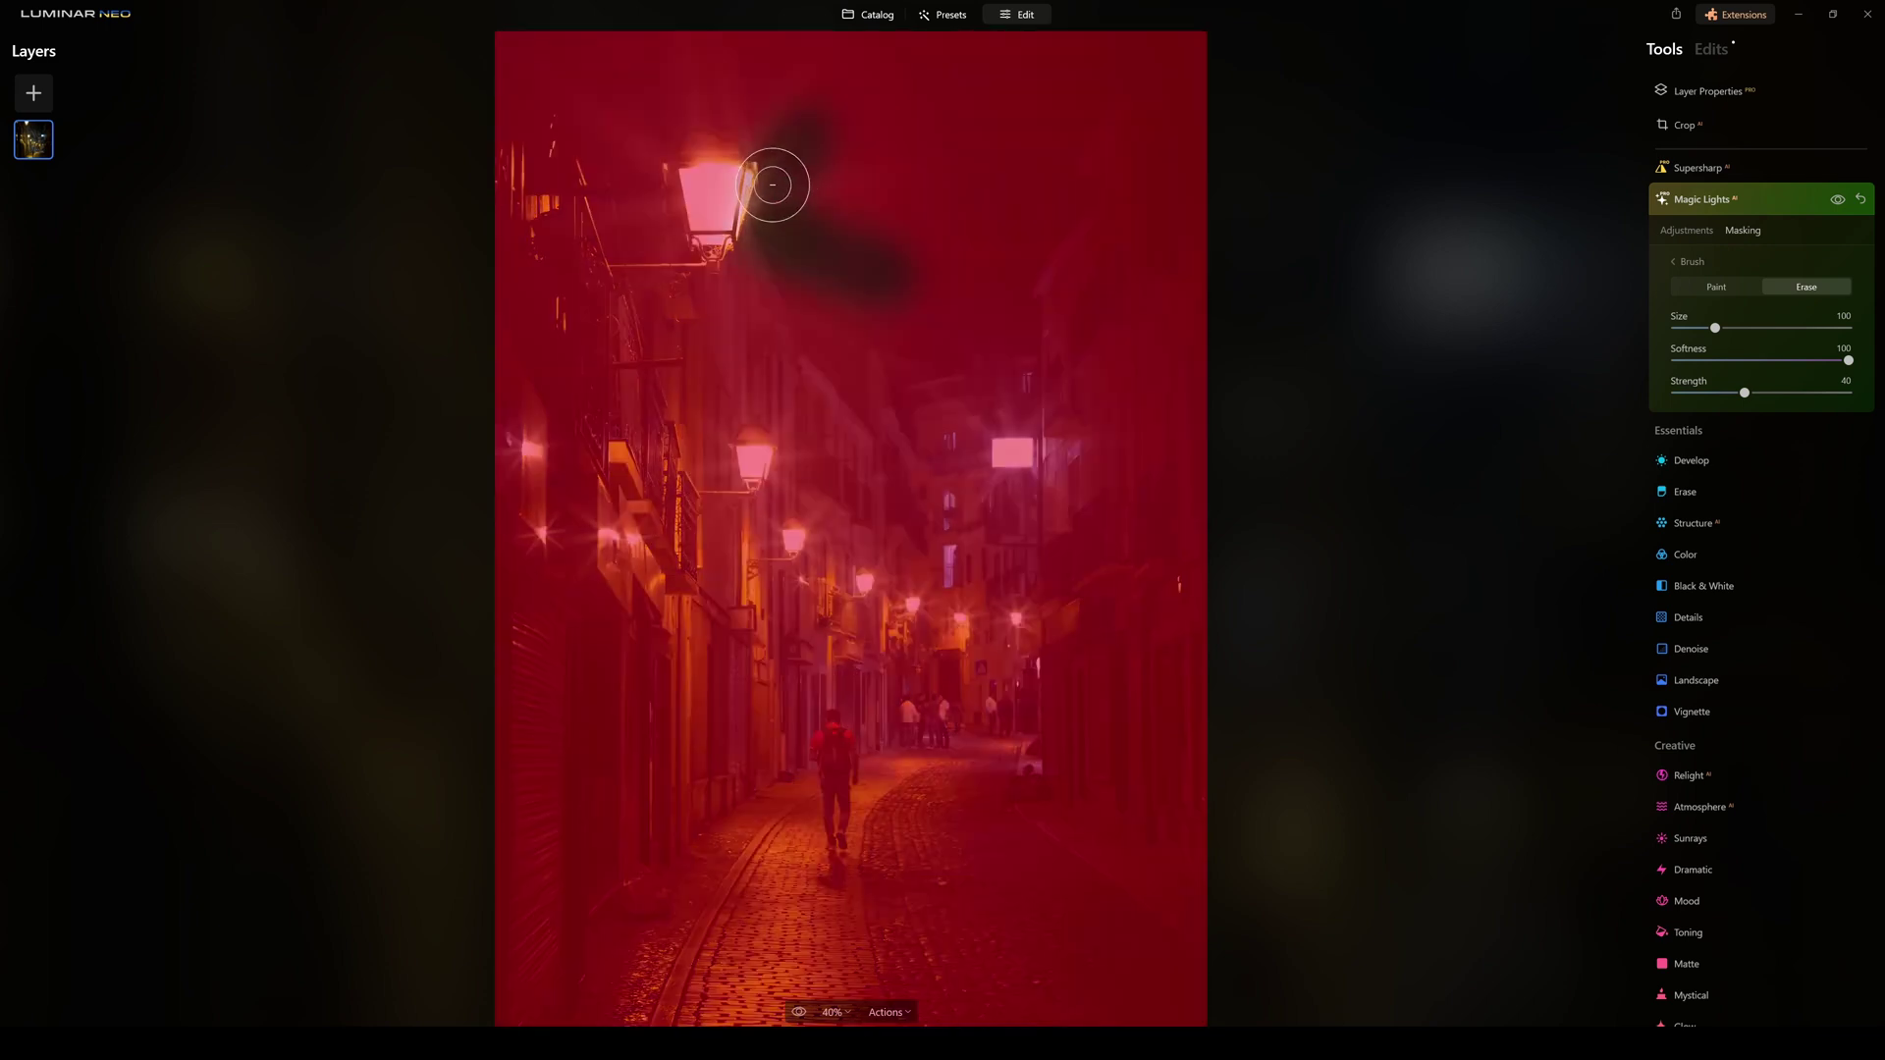
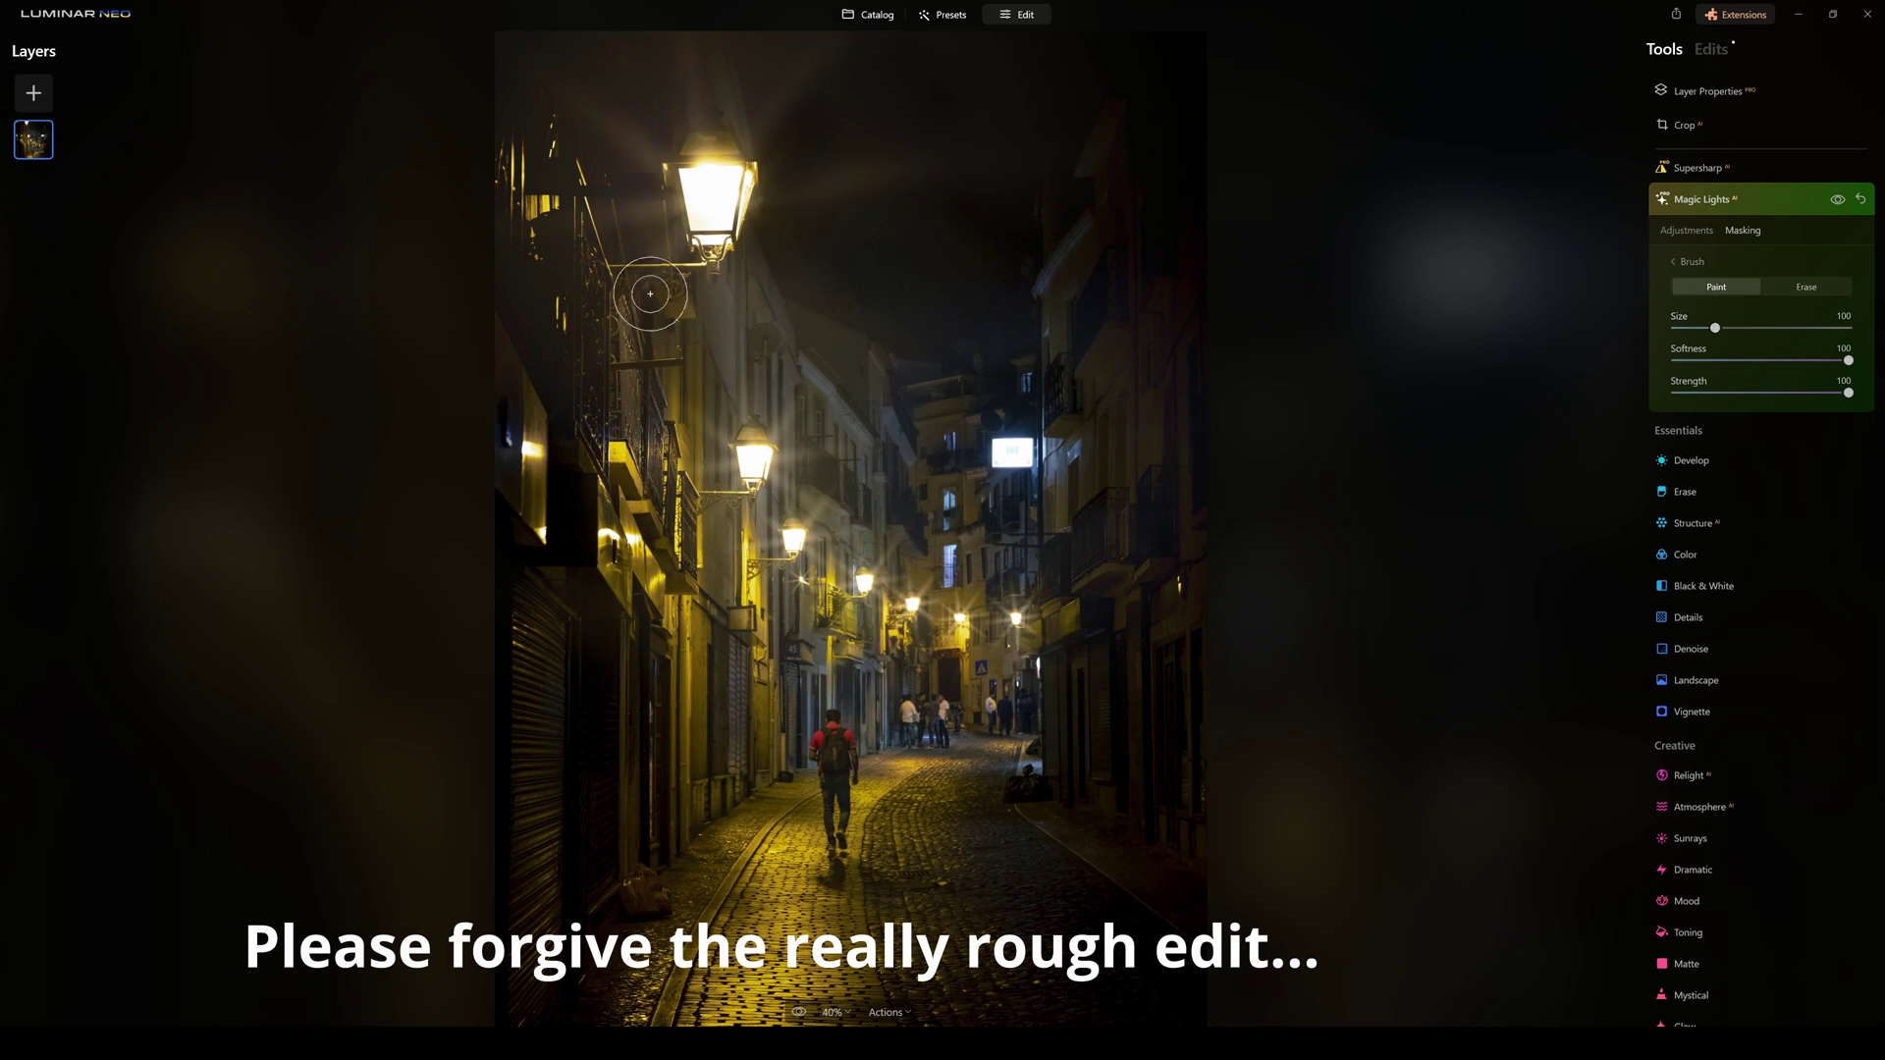
Paint the Magic Lights effect back into the sky to the right of the top lantern.
scroll(791, 206, "up", 3)
scroll(791, 220, "up", 2)
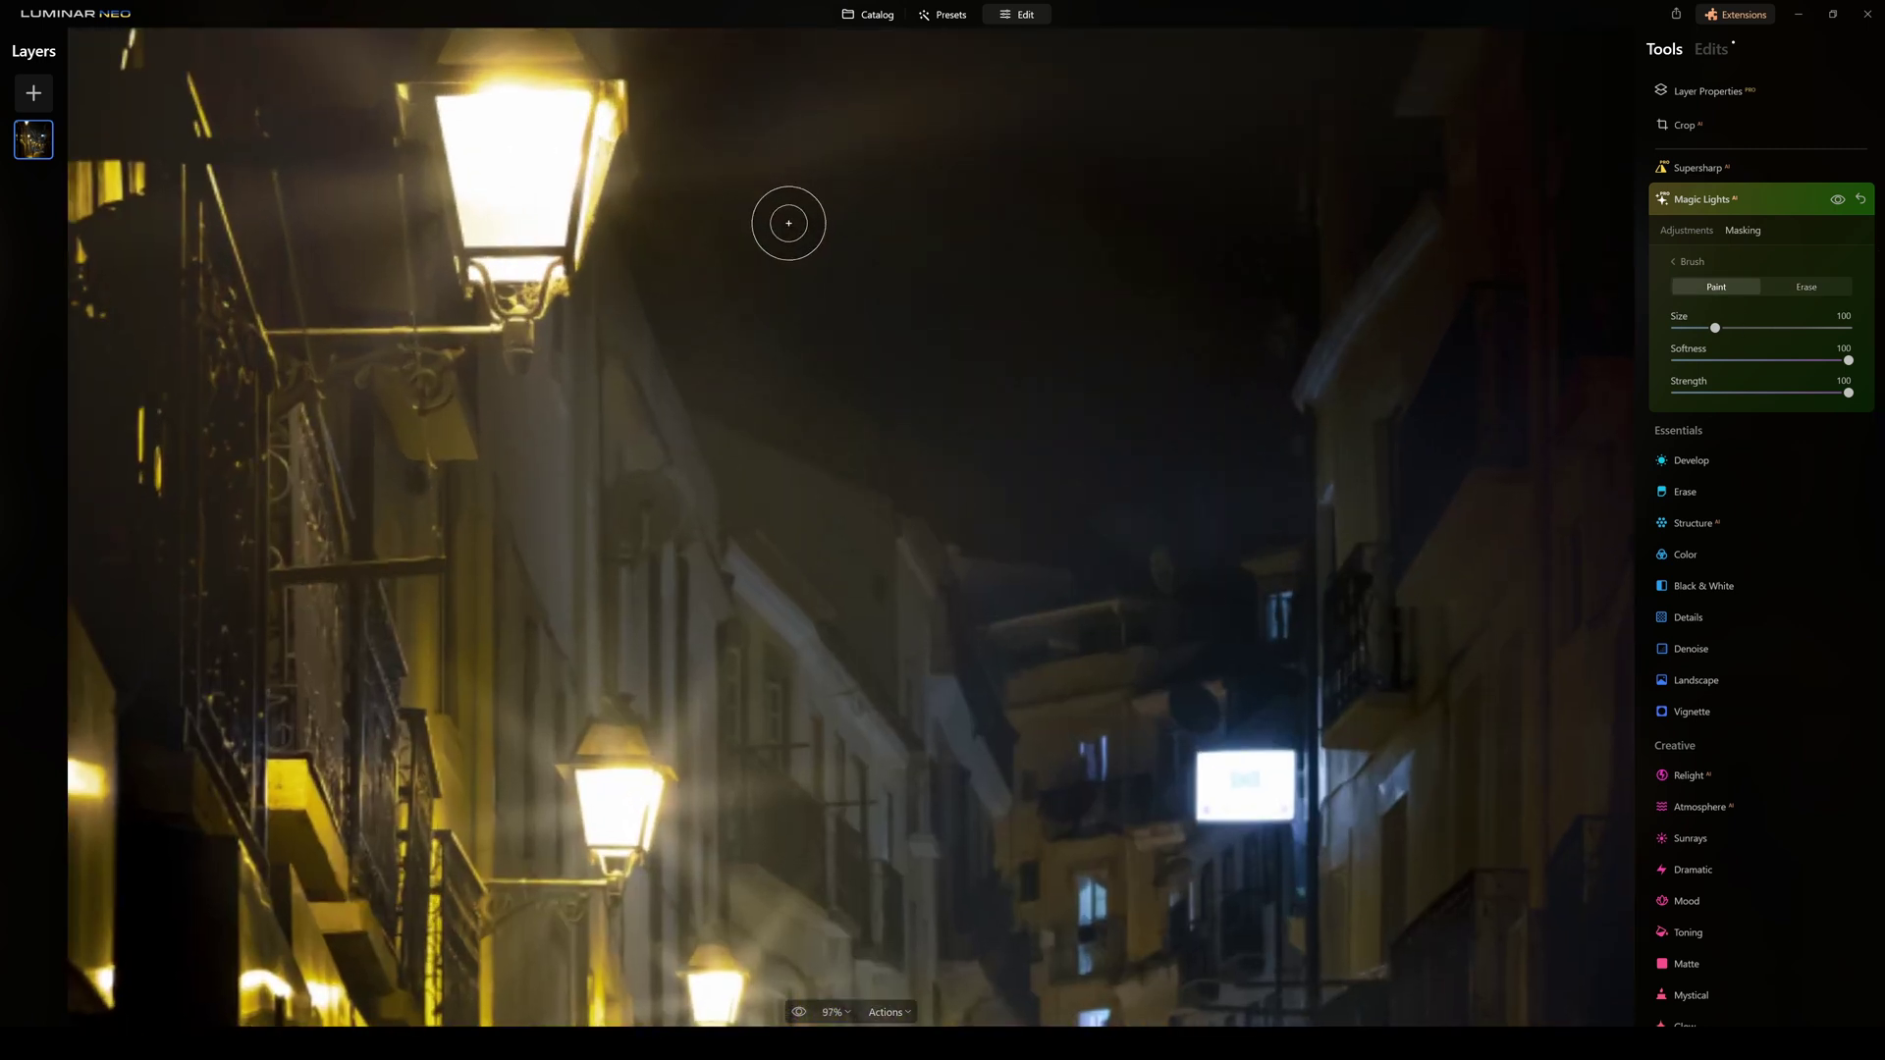
left_click_drag(762, 156, 648, 180)
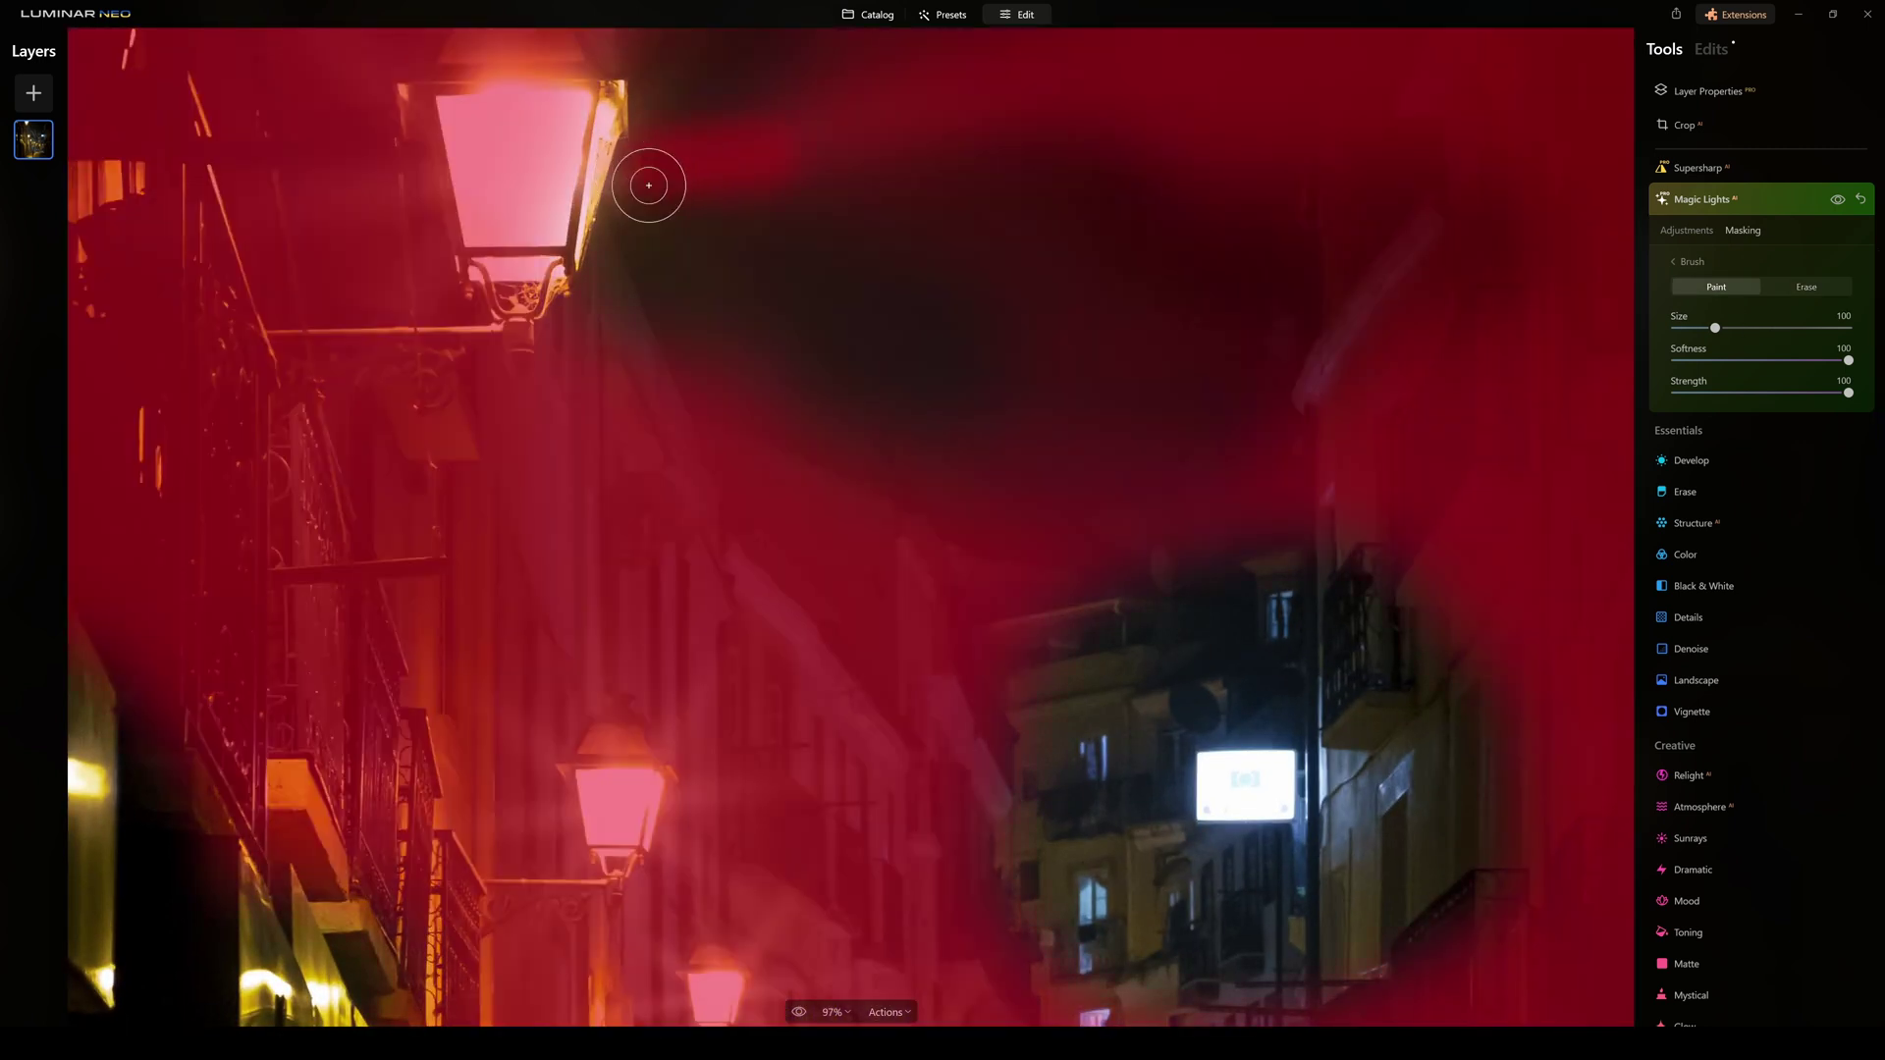
mouse_move(864, 110)
left_mouse_down()
mouse_move(974, 67)
mouse_move(1049, 73)
left_mouse_up()
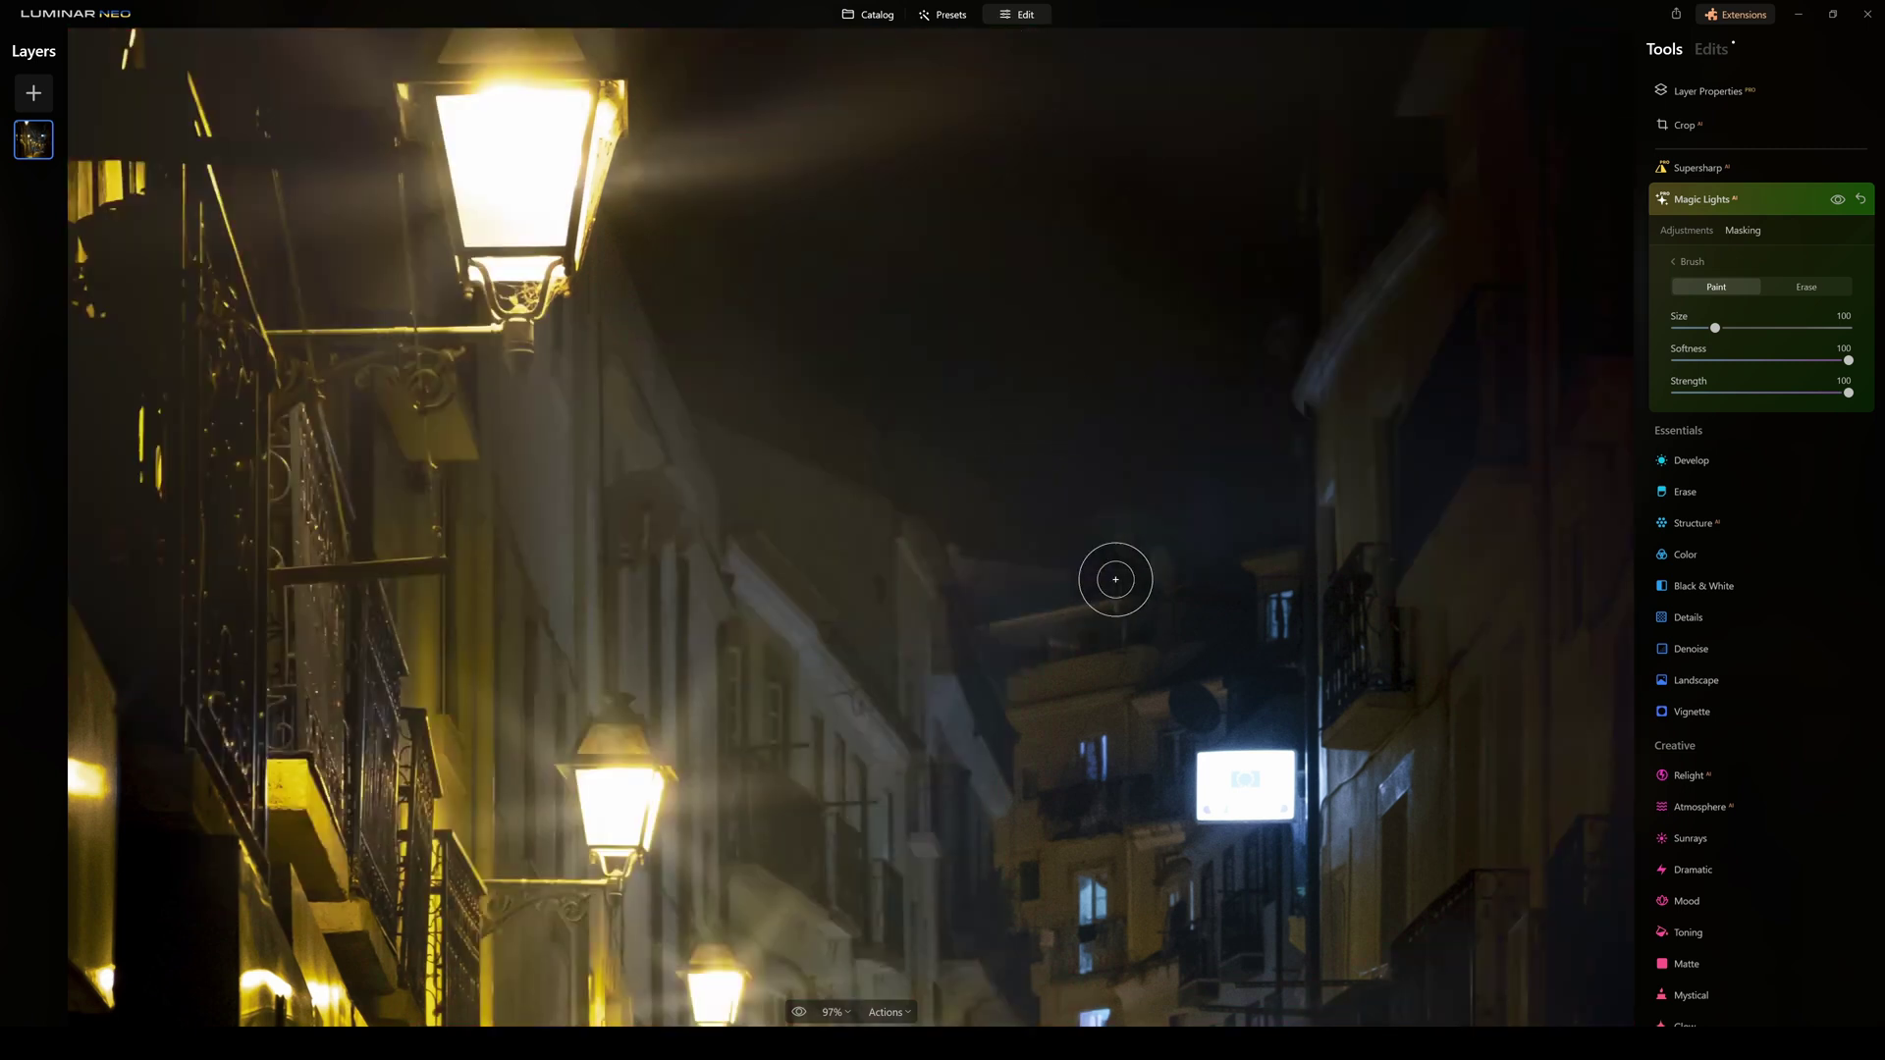
scroll(1103, 539, "down", 4)
left_click_drag(820, 196, 987, 167)
scroll(1142, 262, "down", 2)
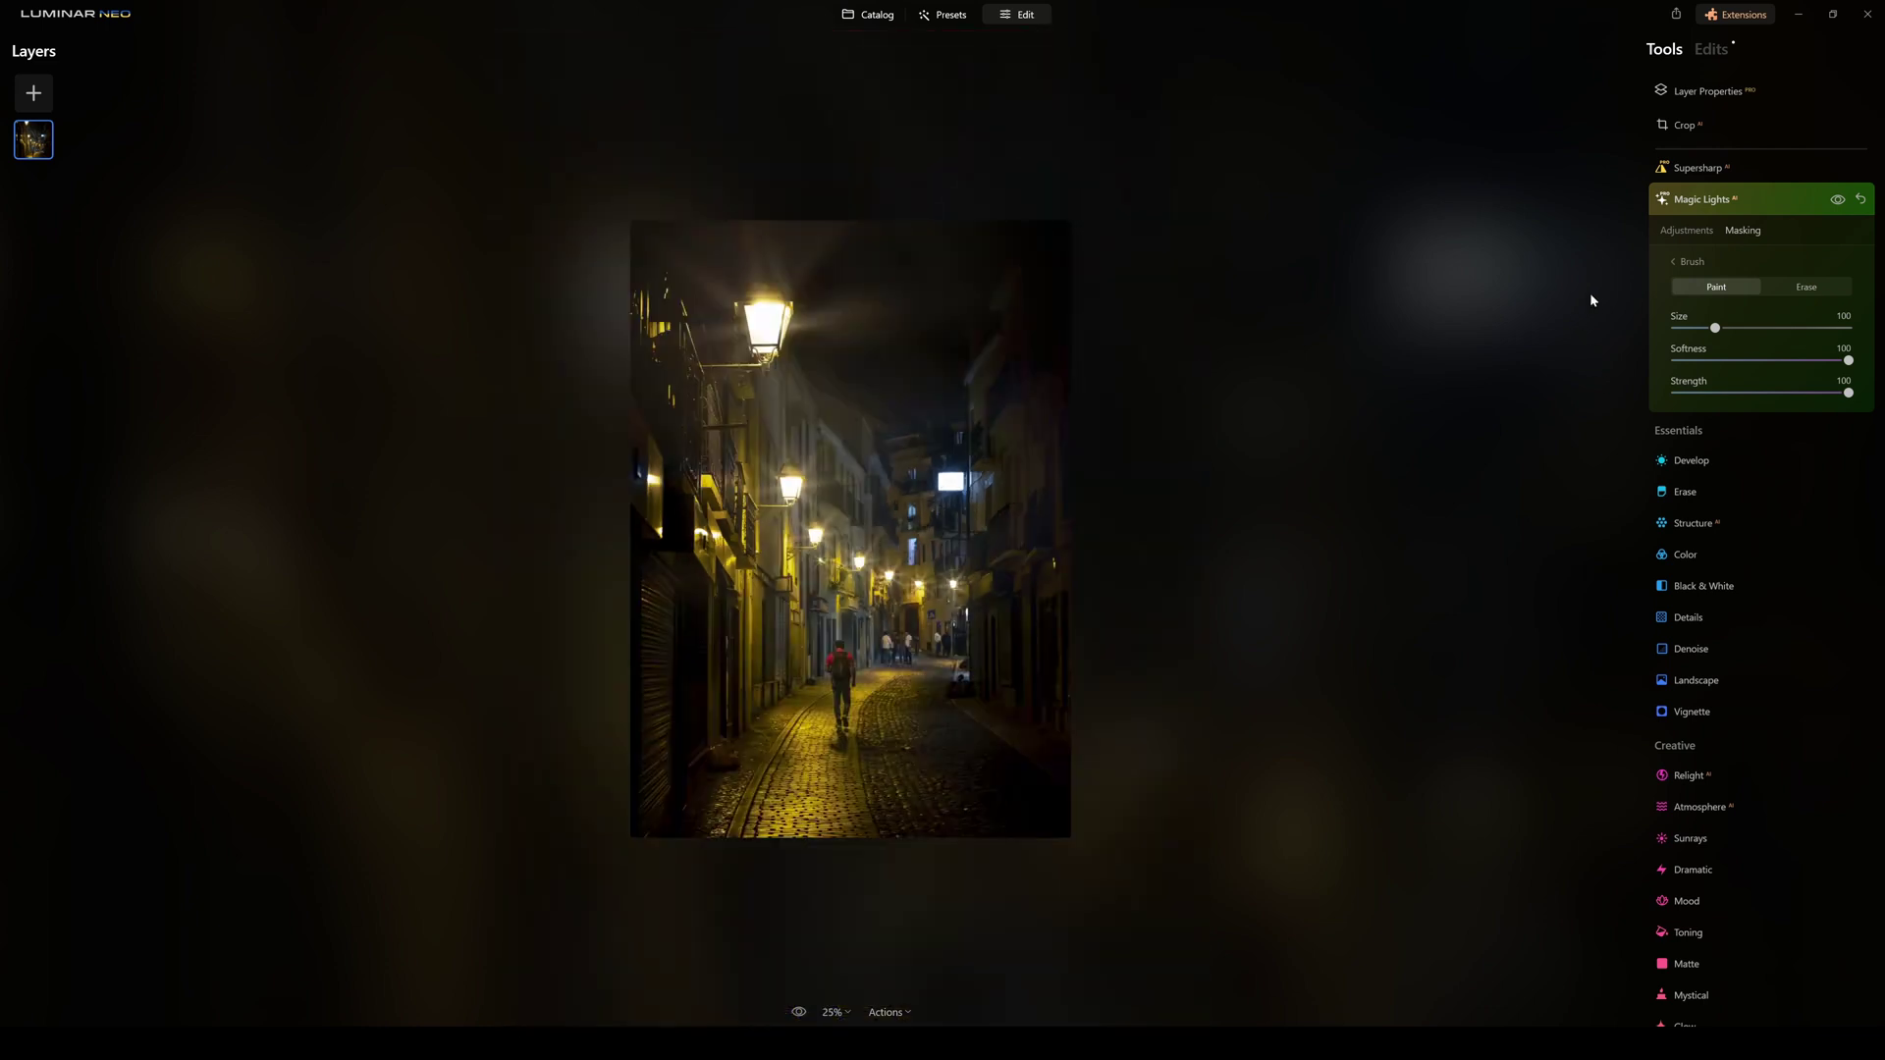
Erase the Magic Lights mask again along the sky to the right of the top lantern using the brush in Erase mode.
left_click(1807, 287)
scroll(832, 346, "up", 3)
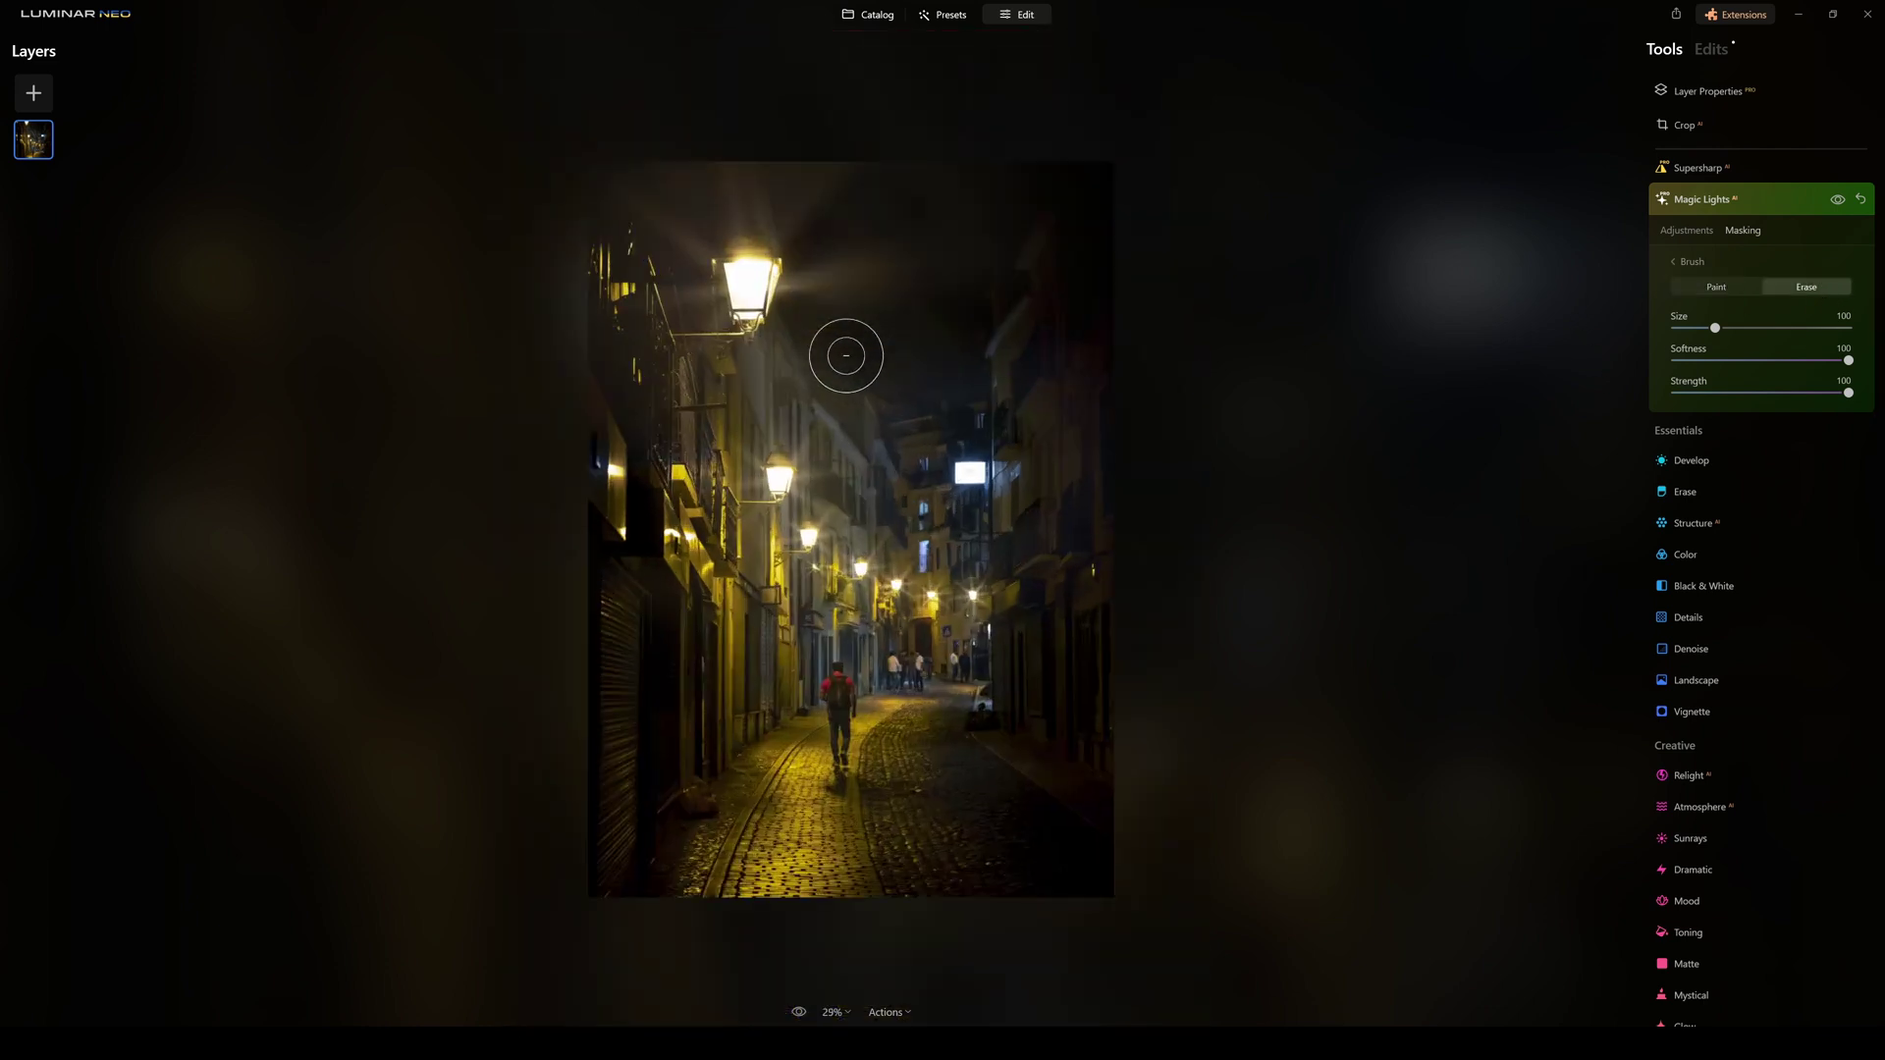
mouse_move(825, 206)
left_mouse_down()
mouse_move(999, 185)
mouse_move(791, 202)
mouse_move(795, 231)
left_mouse_up()
mouse_move(847, 74)
left_mouse_down()
mouse_move(985, 59)
mouse_move(1098, 76)
left_mouse_up()
scroll(854, 58, "down", 2)
mouse_move(888, 192)
left_mouse_down()
mouse_move(1046, 155)
mouse_move(1021, 159)
left_mouse_up()
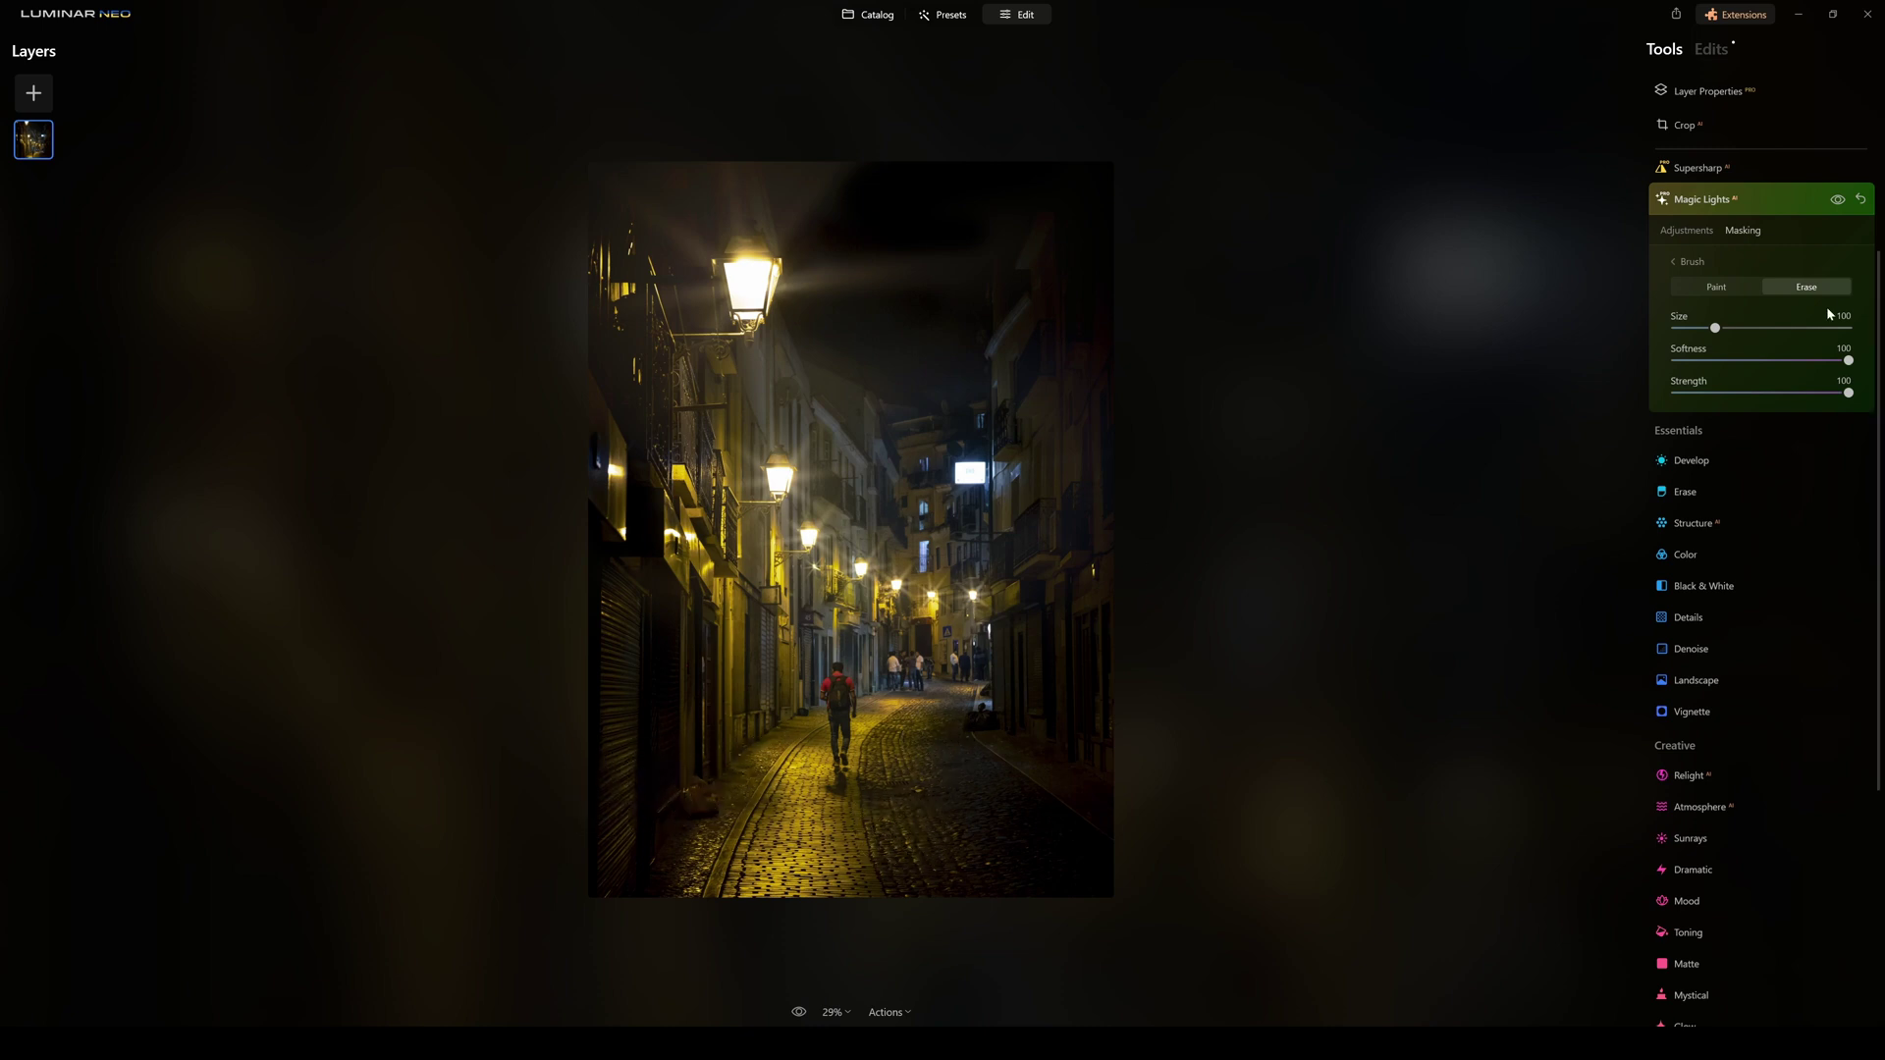
Compare the photo with and without the Magic Lights effect.
left_click(1838, 200)
left_click(1838, 200)
left_click(1837, 200)
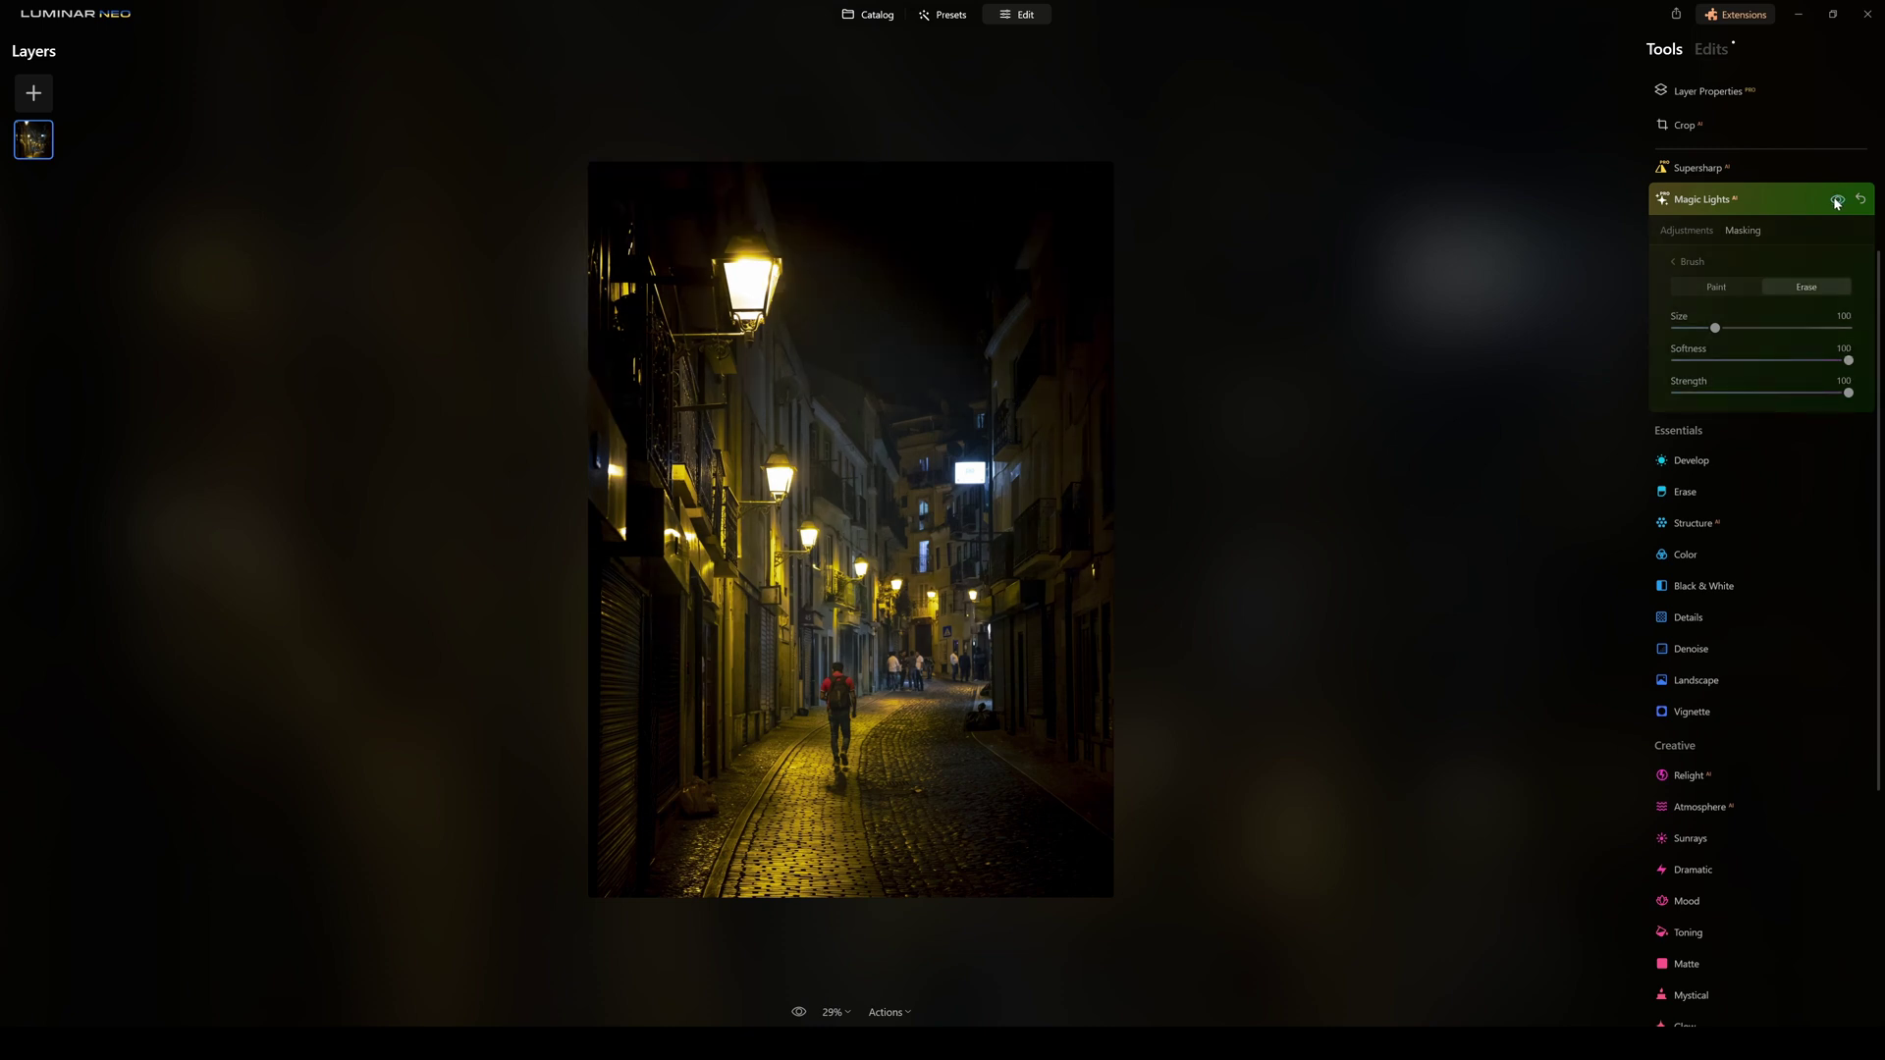
Turn the Magic Lights effect back on and lower its Brightness to 22.
left_click(1838, 200)
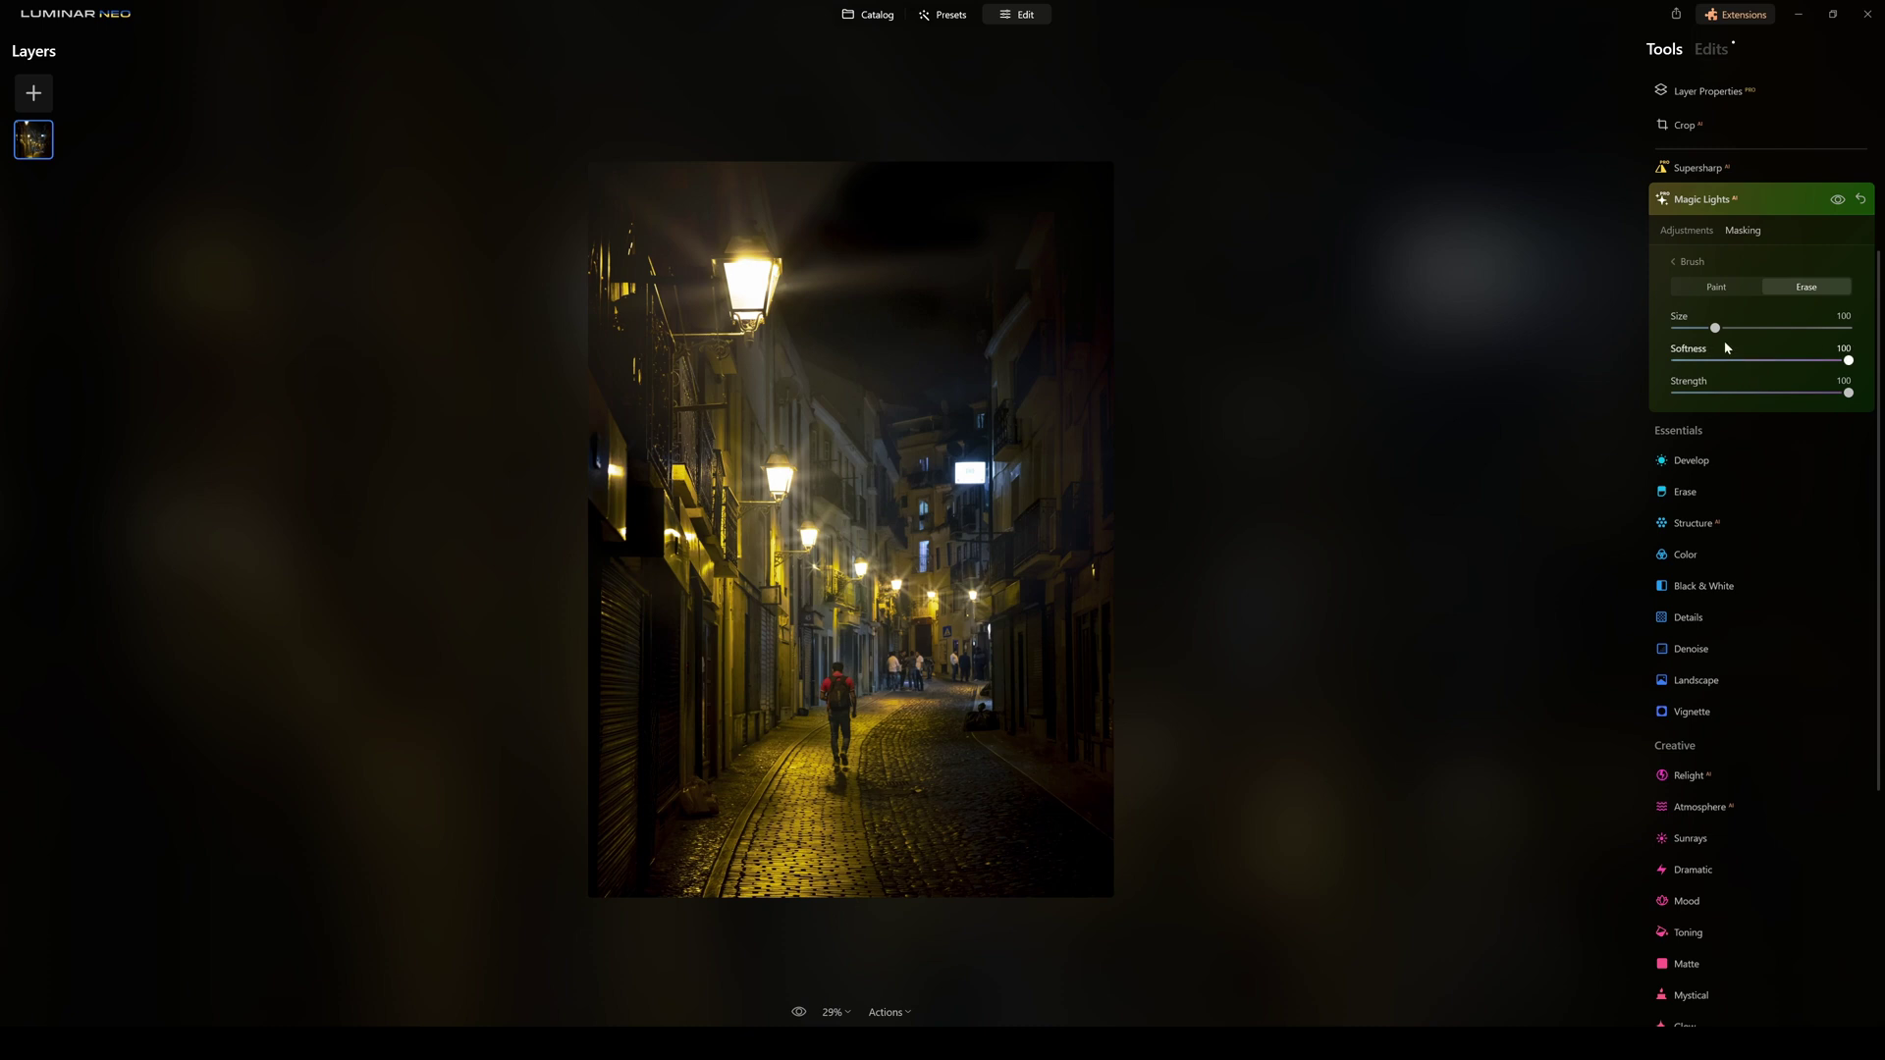
left_click(1687, 232)
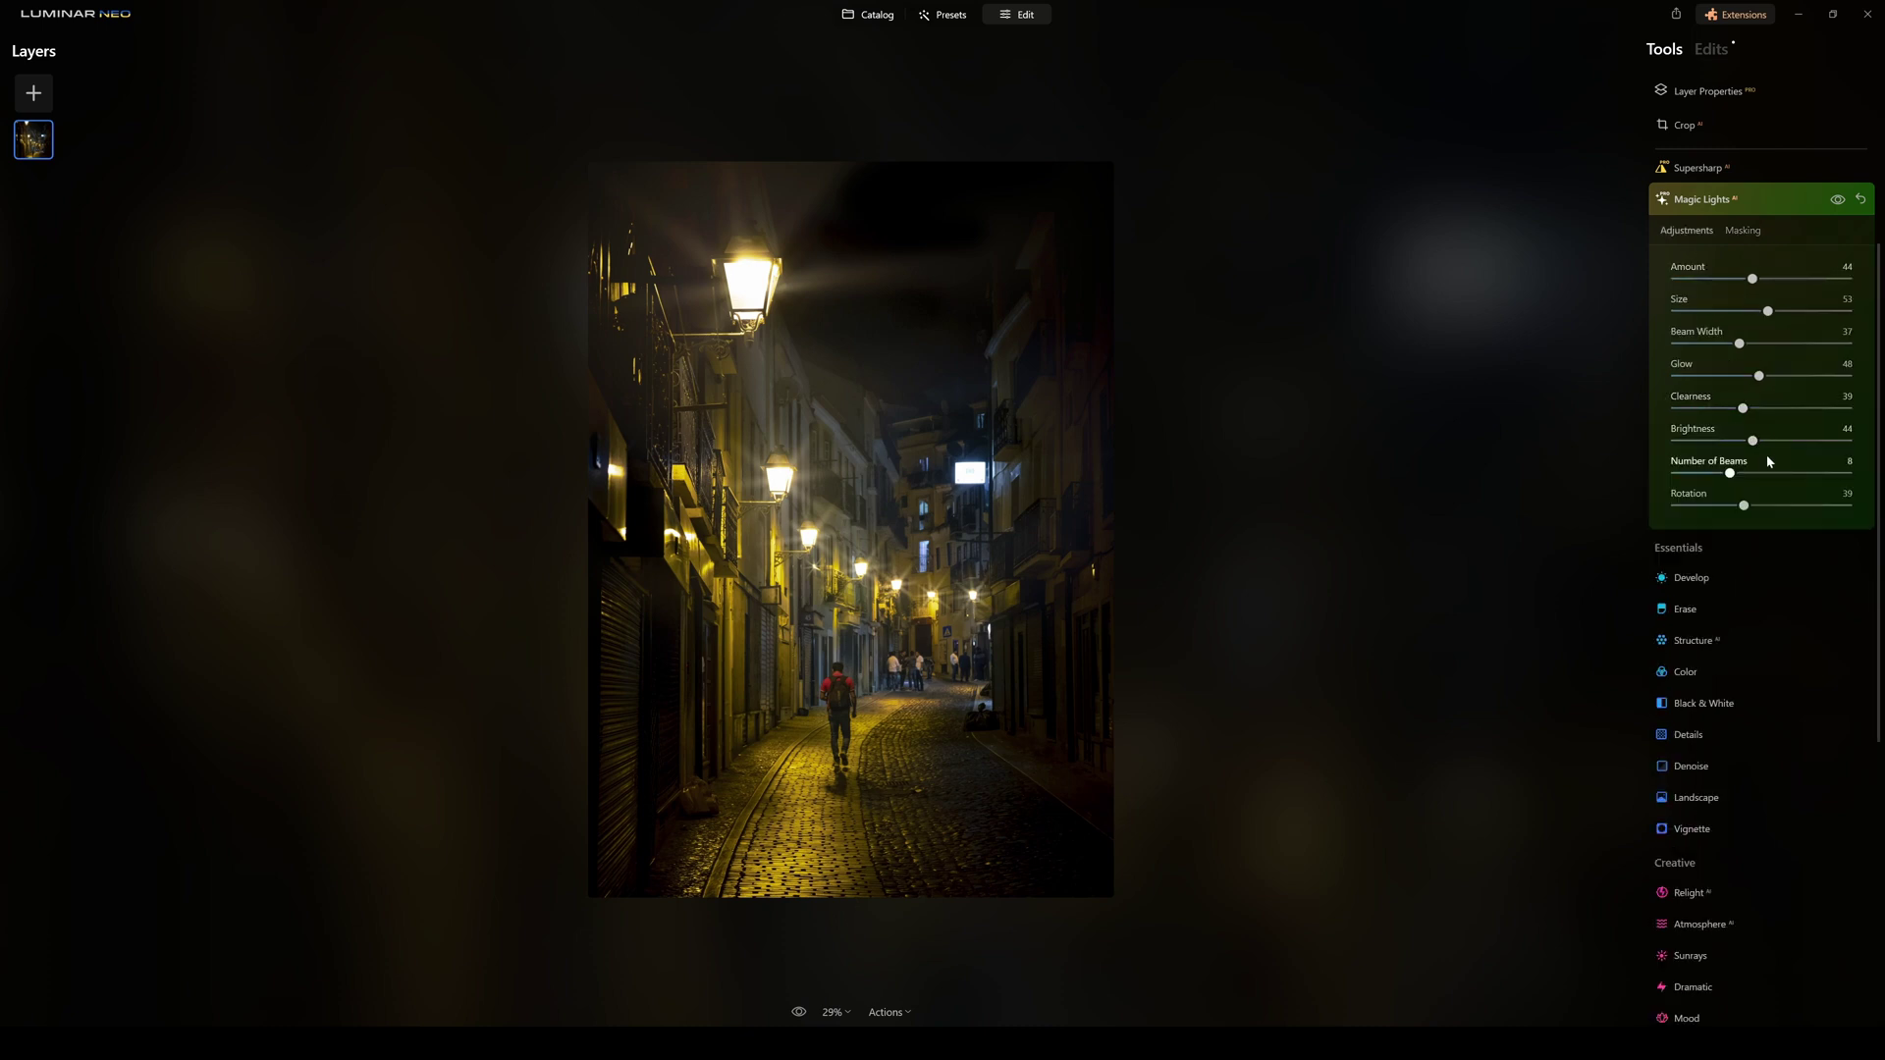
left_click_drag(1747, 440, 1729, 442)
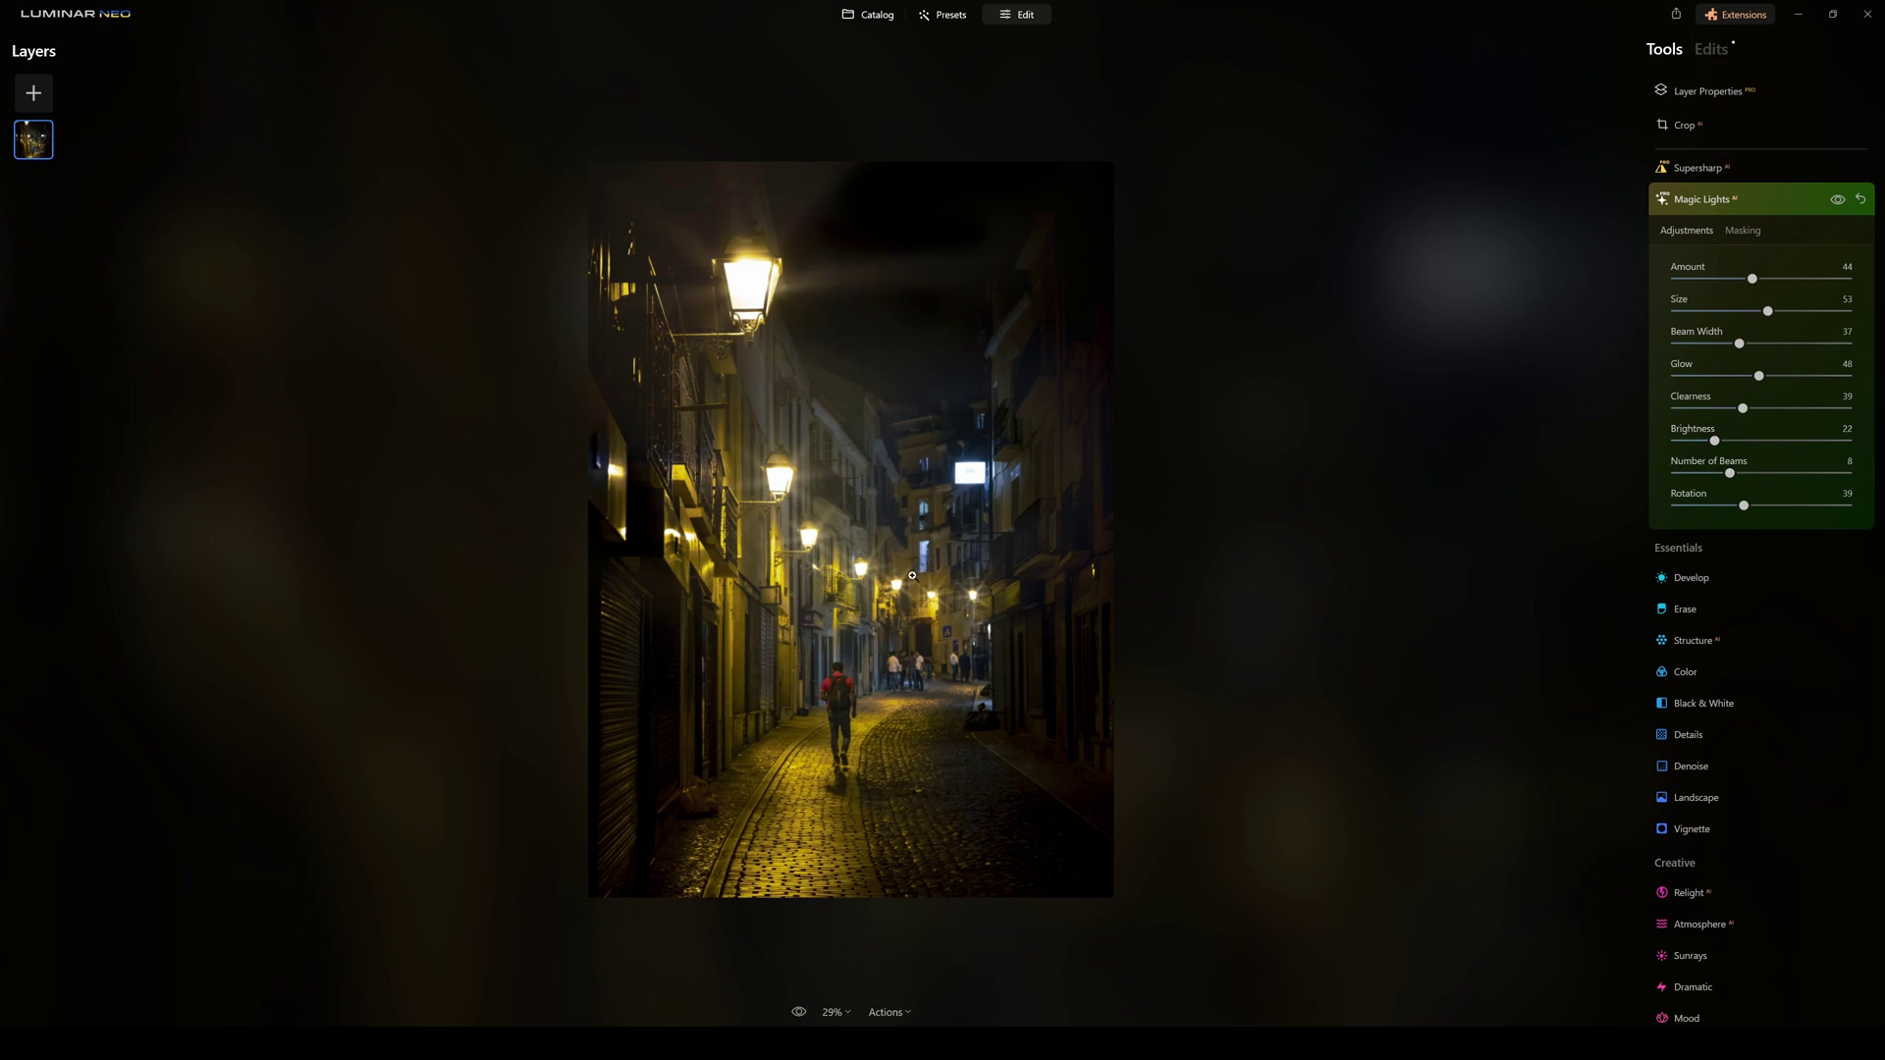
Compare the street photo with and without the dimmer Magic Lights beams.
left_click(1836, 199)
left_click(1836, 201)
left_click(1836, 200)
left_click(1837, 200)
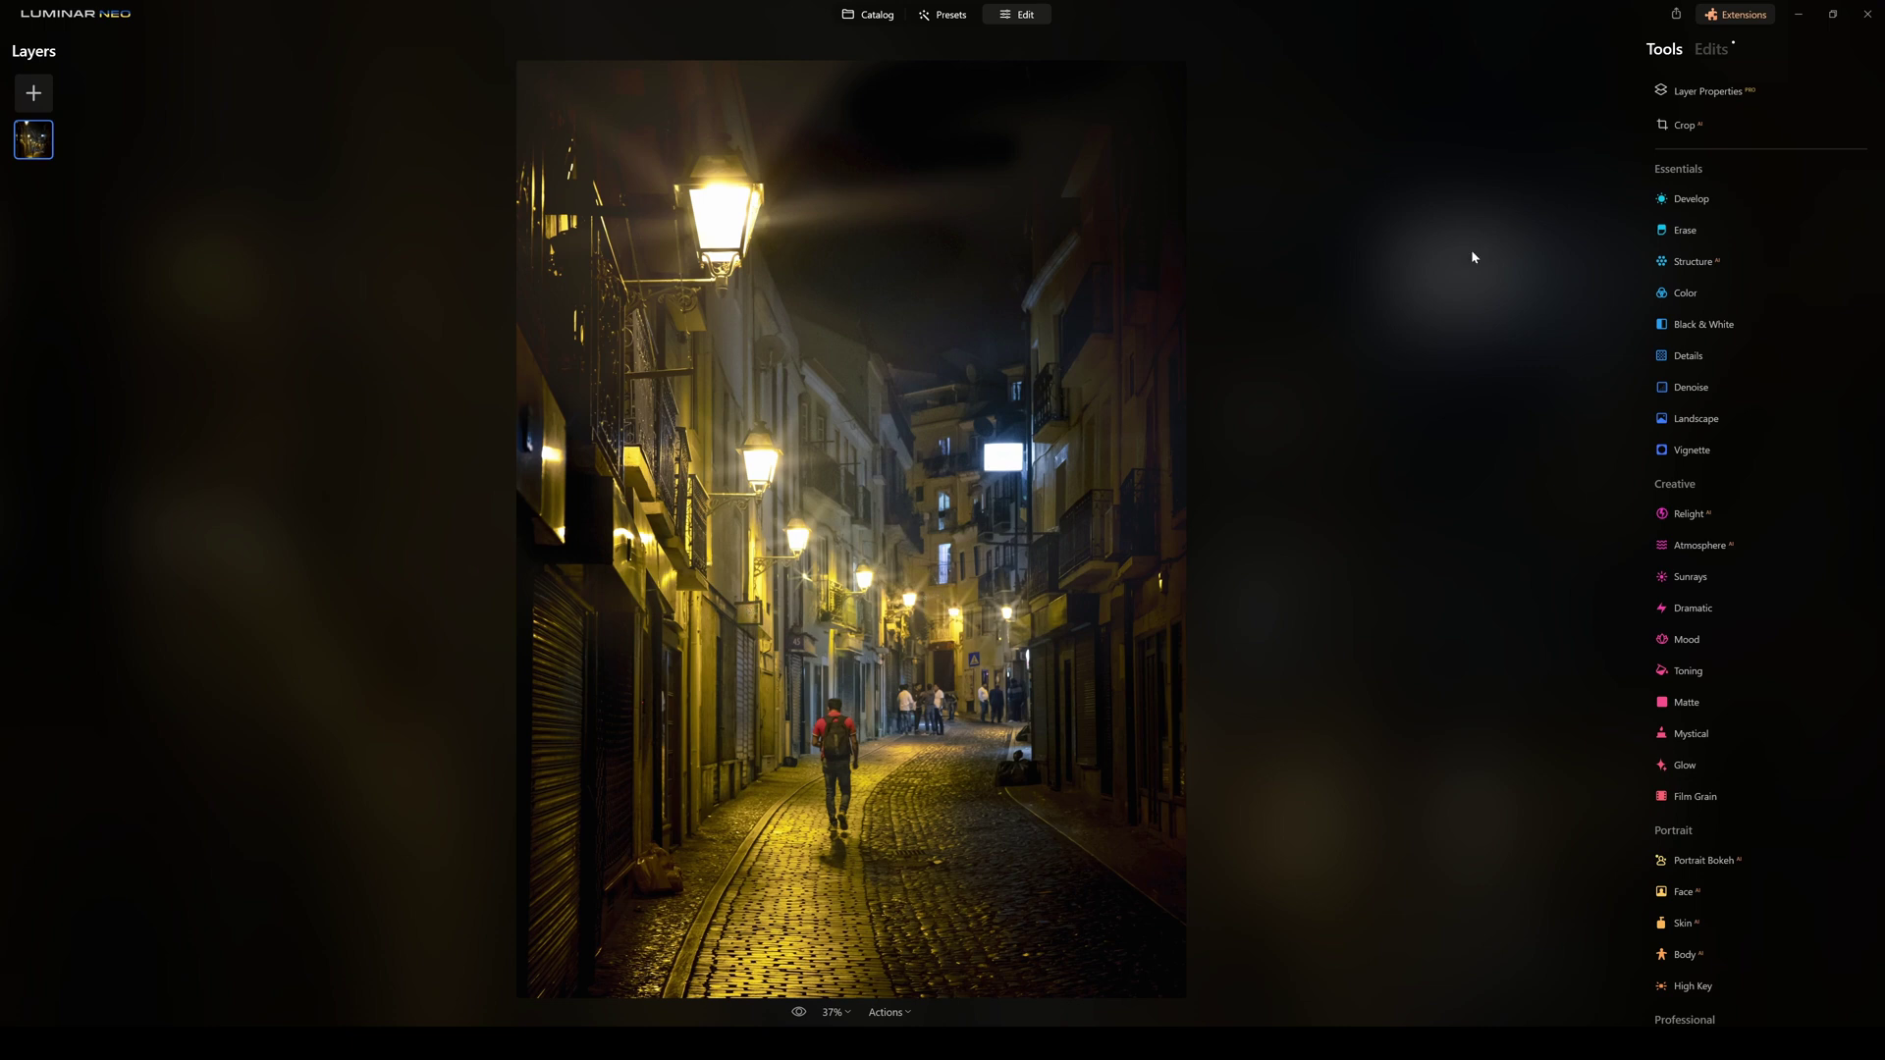
Paint a Develop brush mask over the rectangular sign box on the wall beside the street lanterns.
left_click(1694, 198)
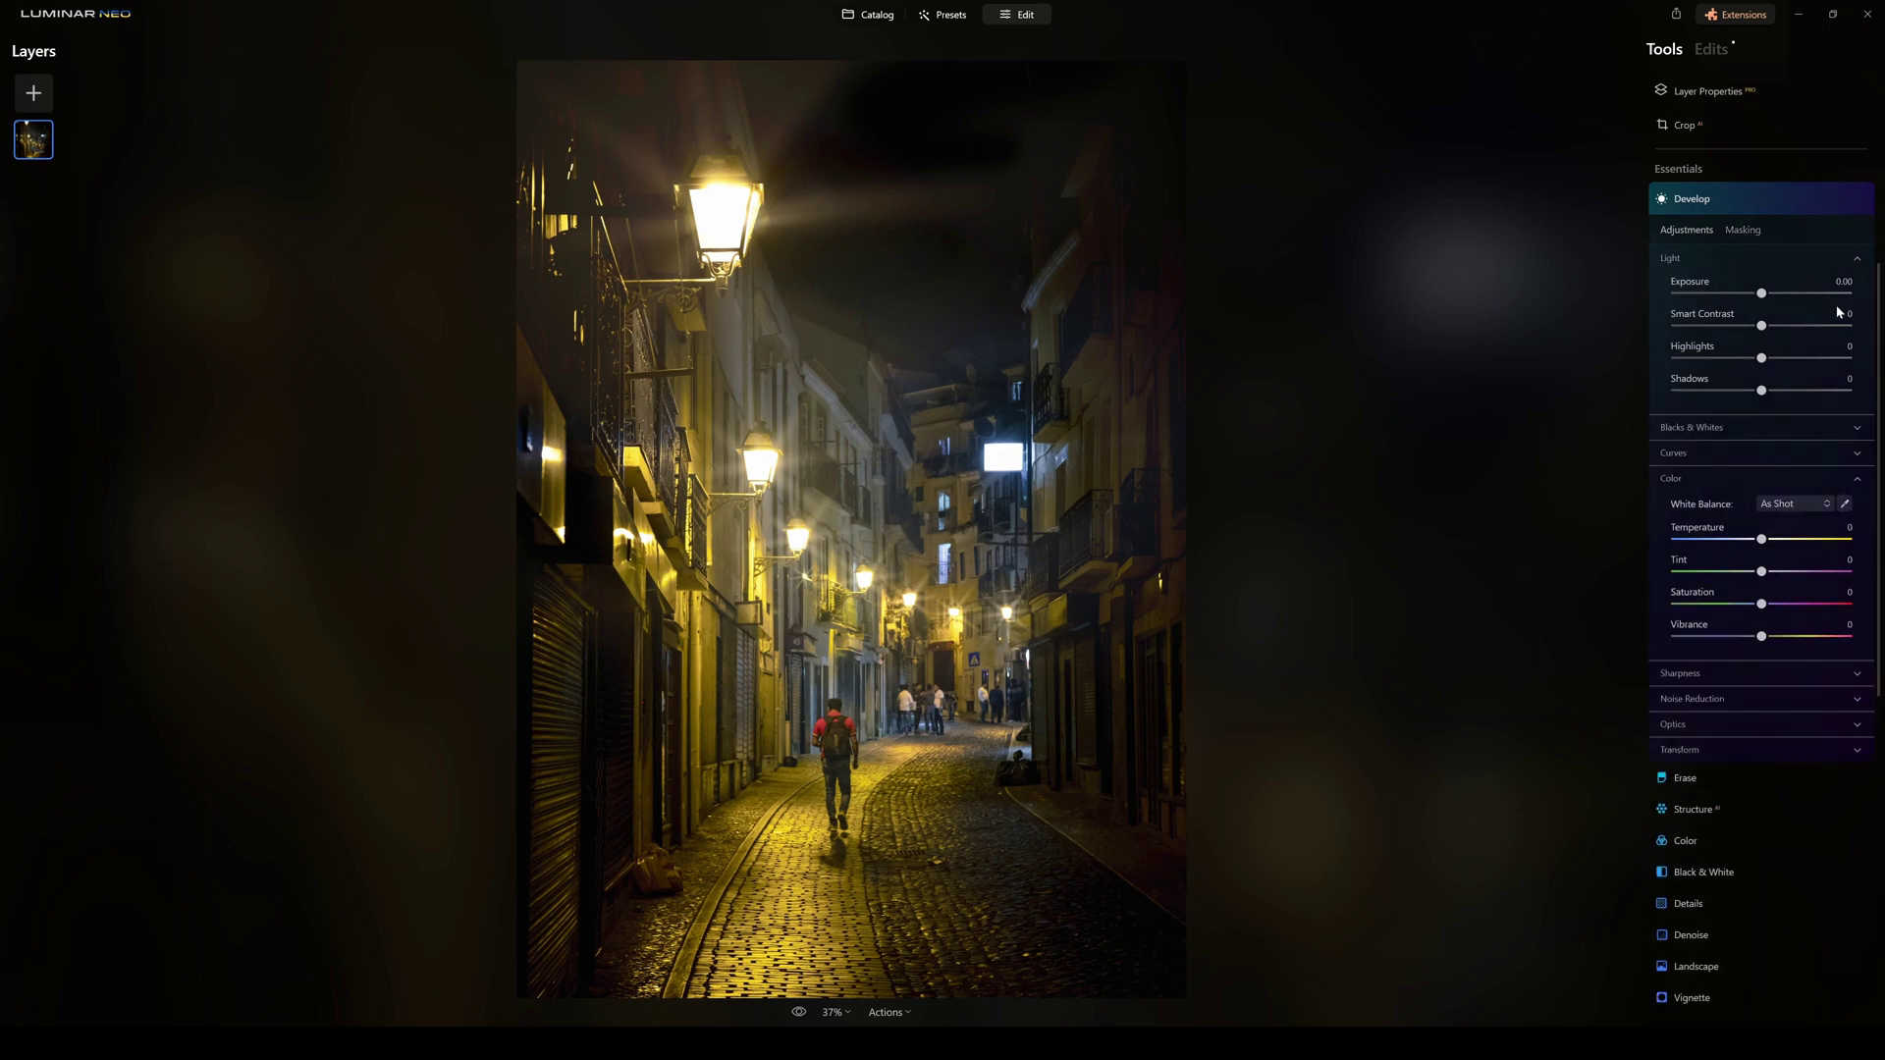
left_click(1742, 230)
left_click(1684, 261)
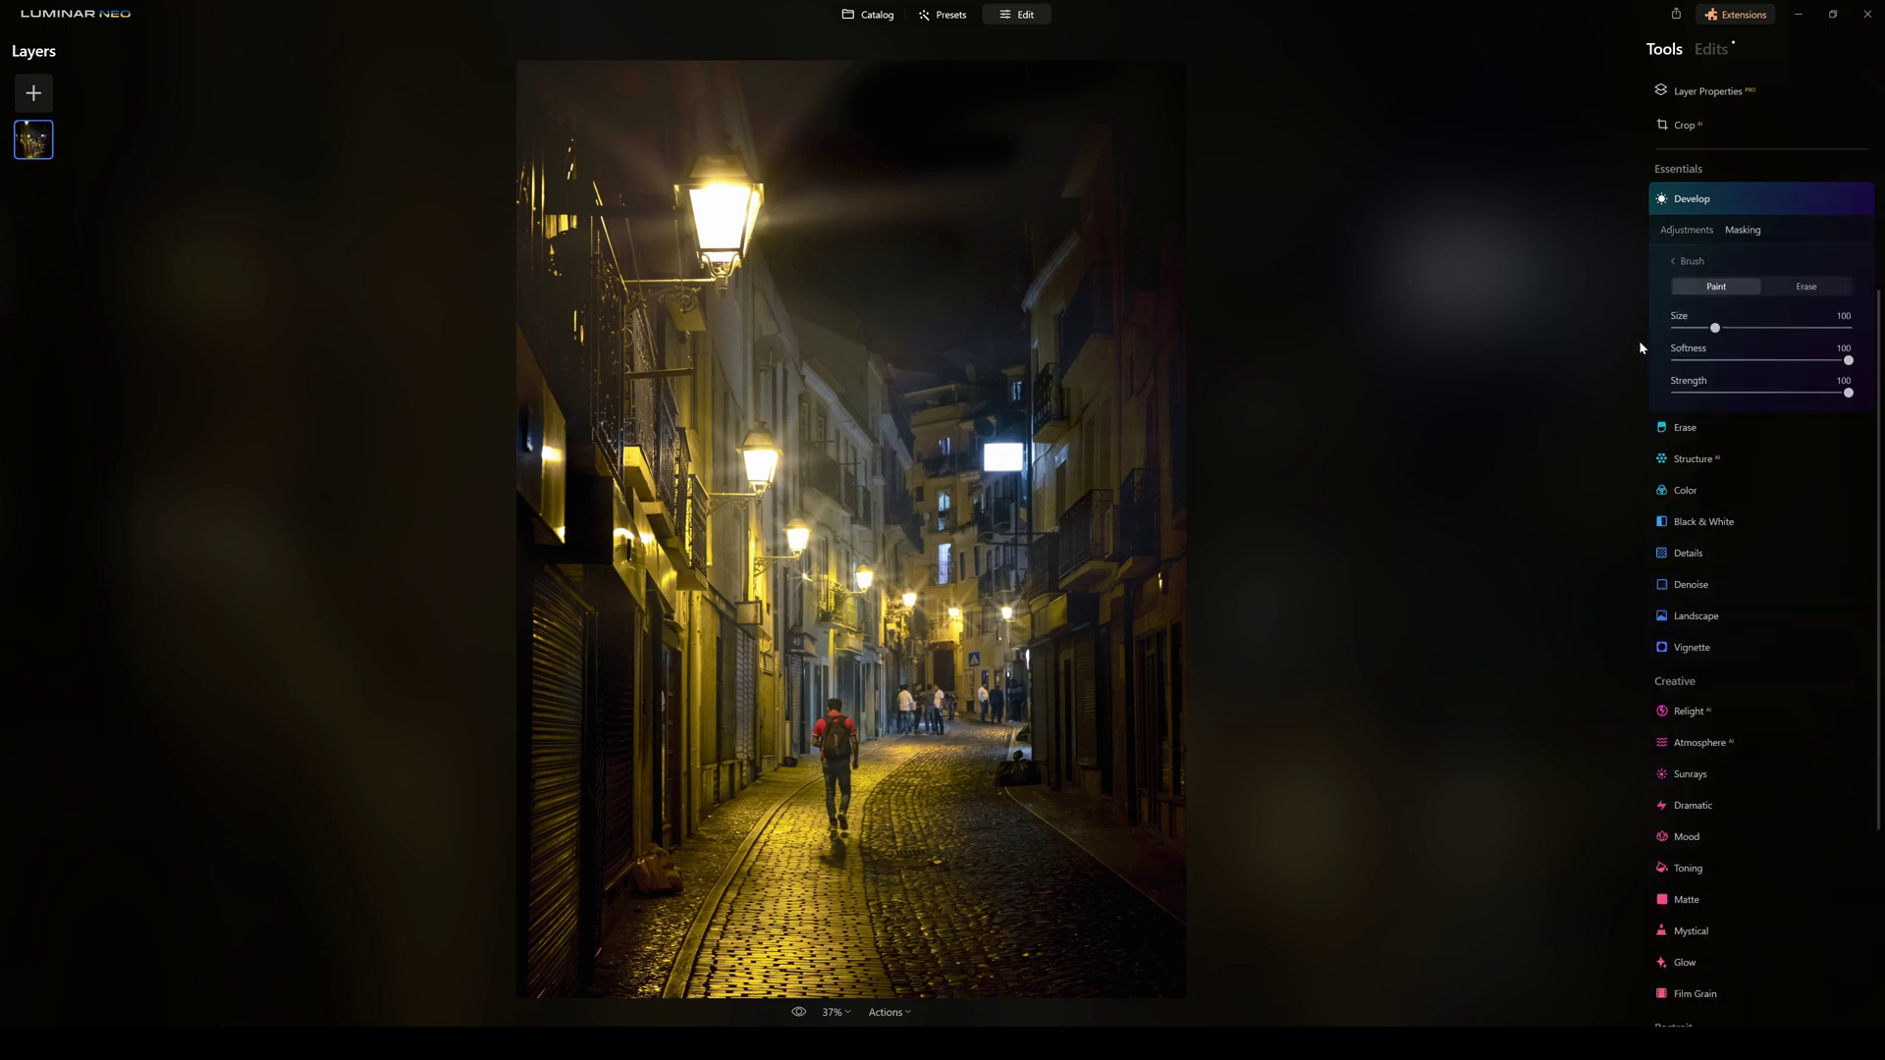
key("ctrl+1")
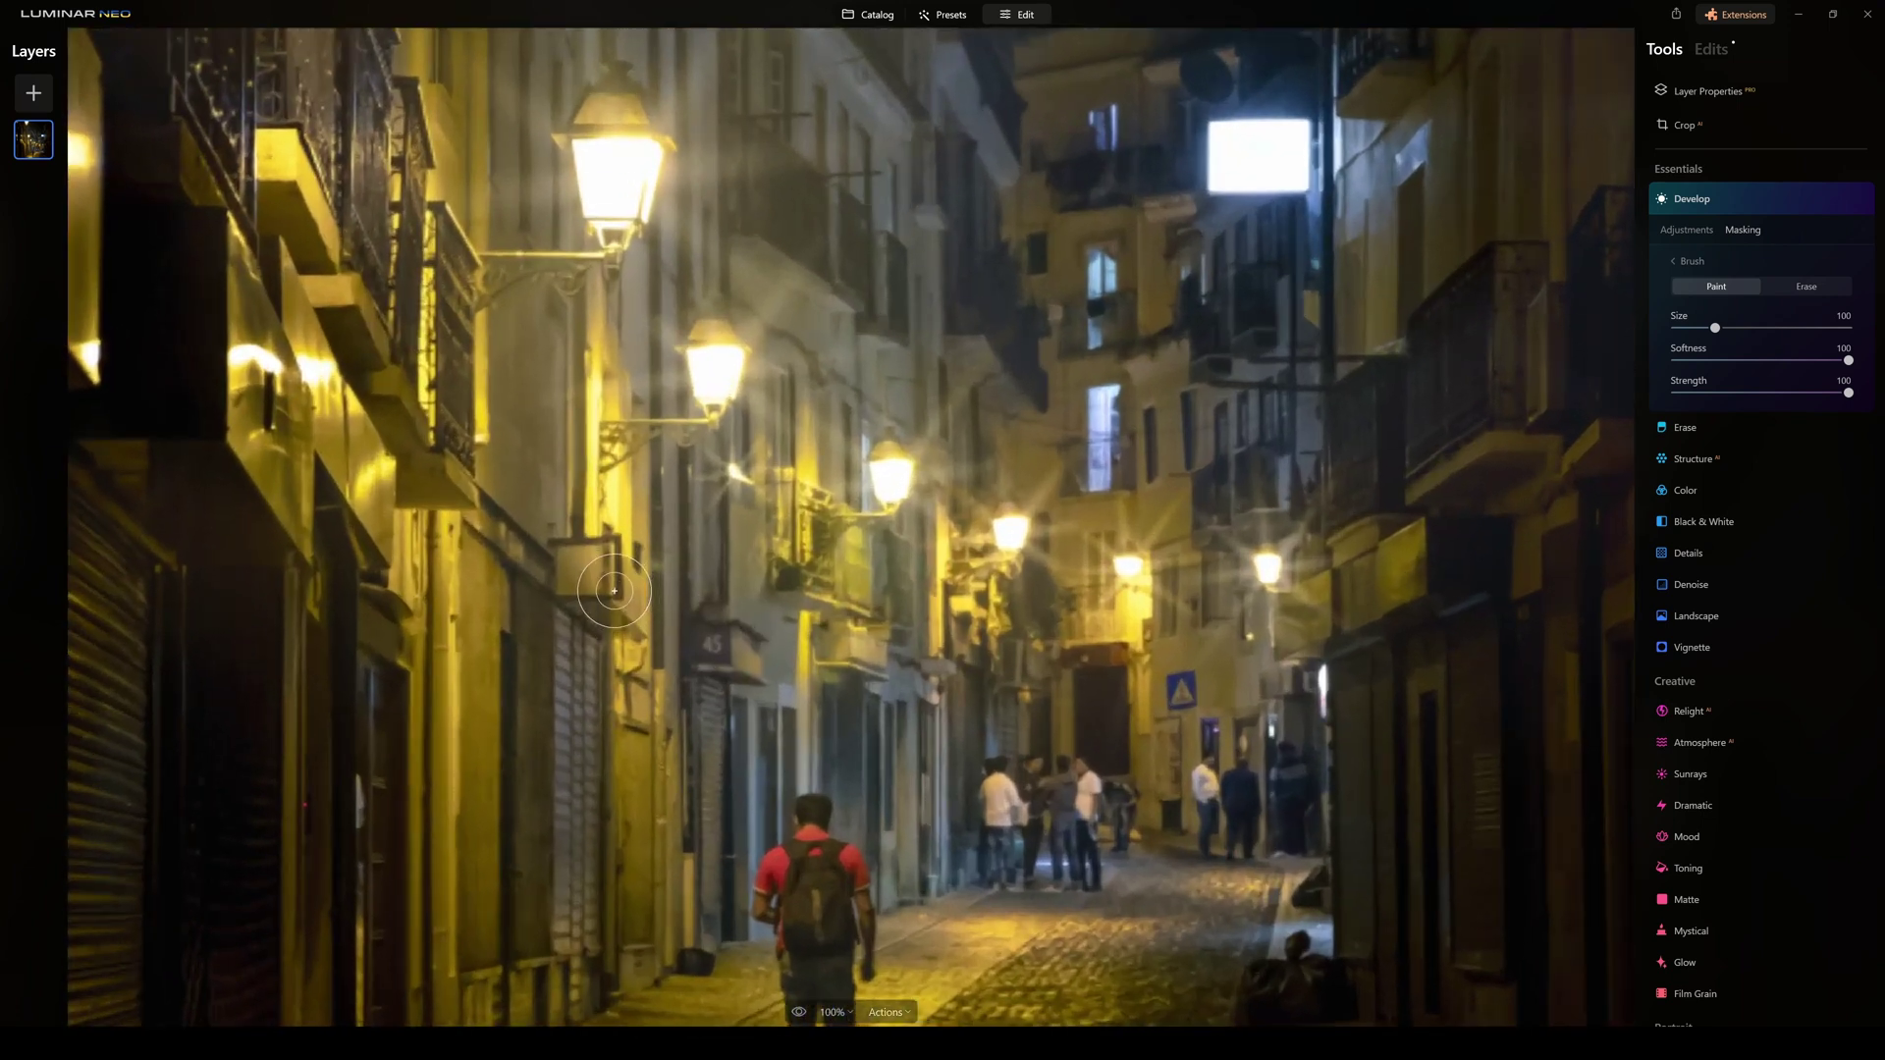
scroll(614, 590, "up", 3)
mouse_move(462, 577)
left_mouse_down()
mouse_move(497, 517)
mouse_move(590, 503)
mouse_move(580, 573)
mouse_move(514, 576)
mouse_move(511, 541)
mouse_move(575, 520)
left_mouse_up()
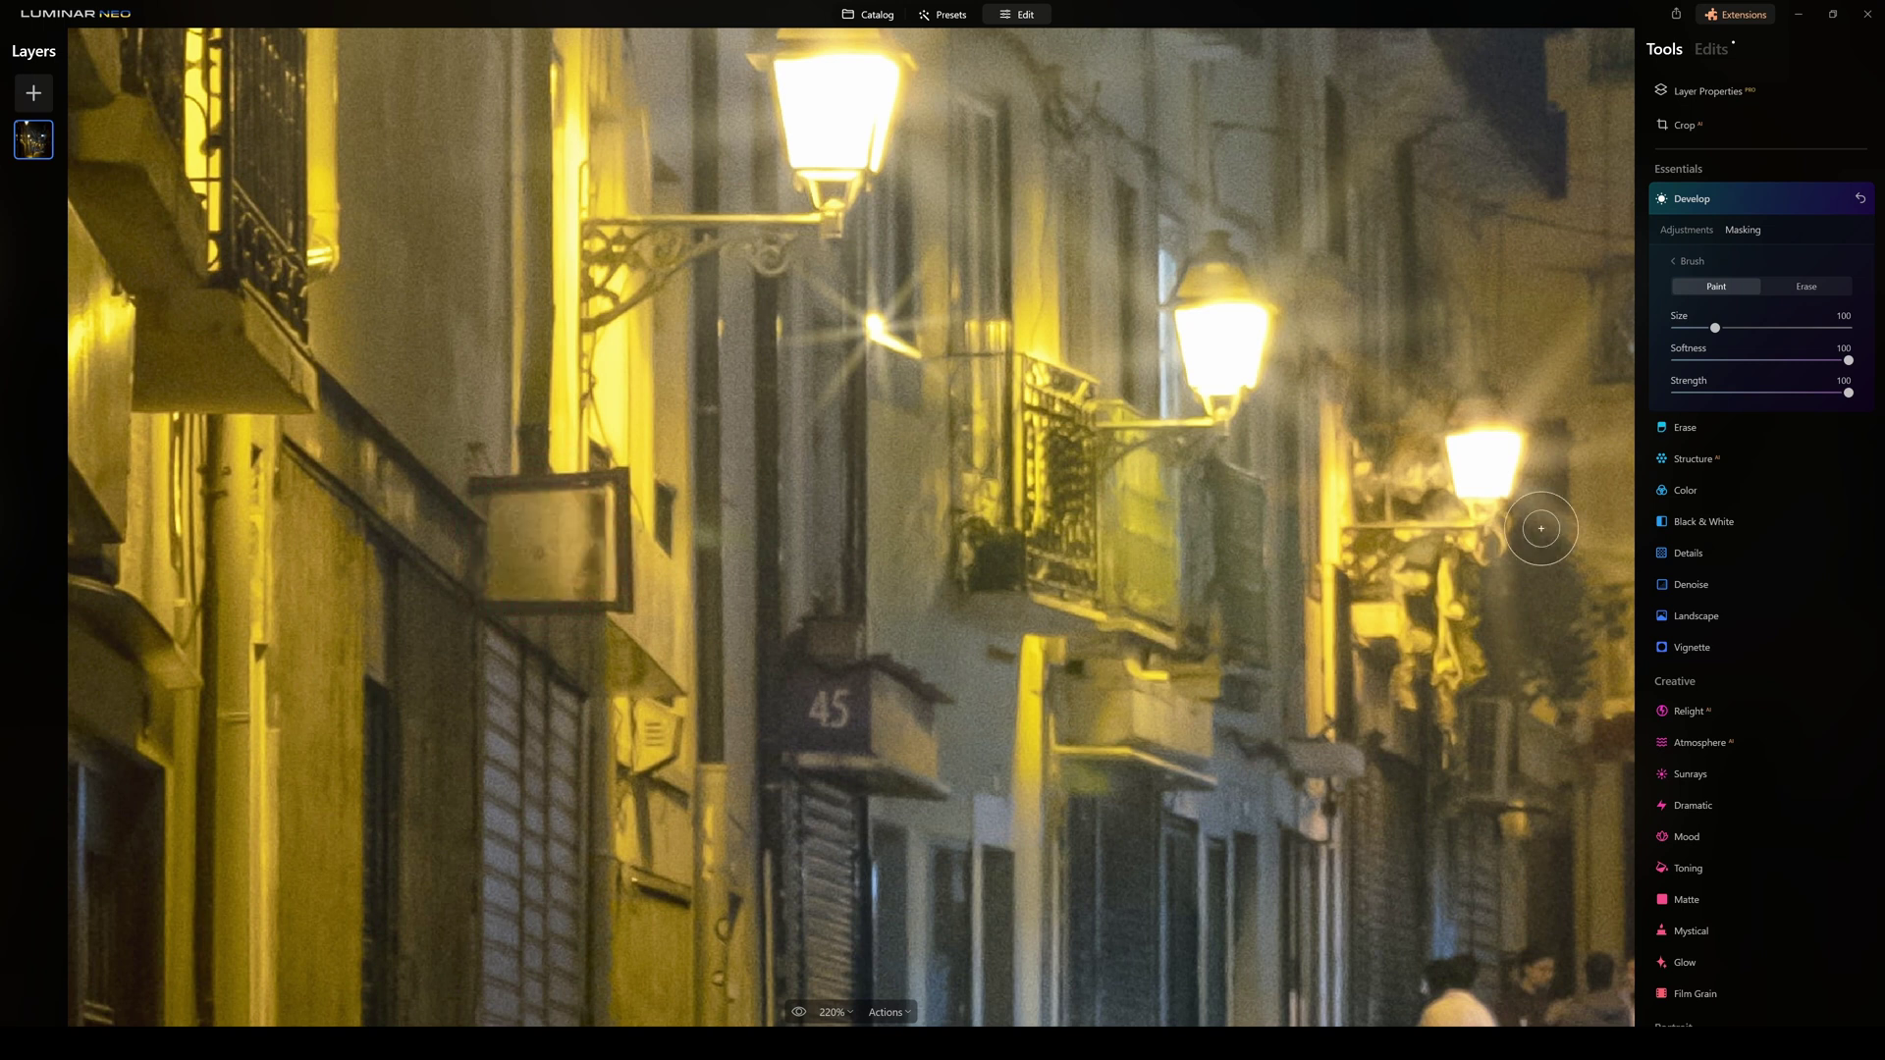
Brighten the masked sign box with Develop Exposure 5.00, Highlights 100 and Shadows 100.
left_click(1693, 231)
left_click_drag(1761, 292, 1878, 310)
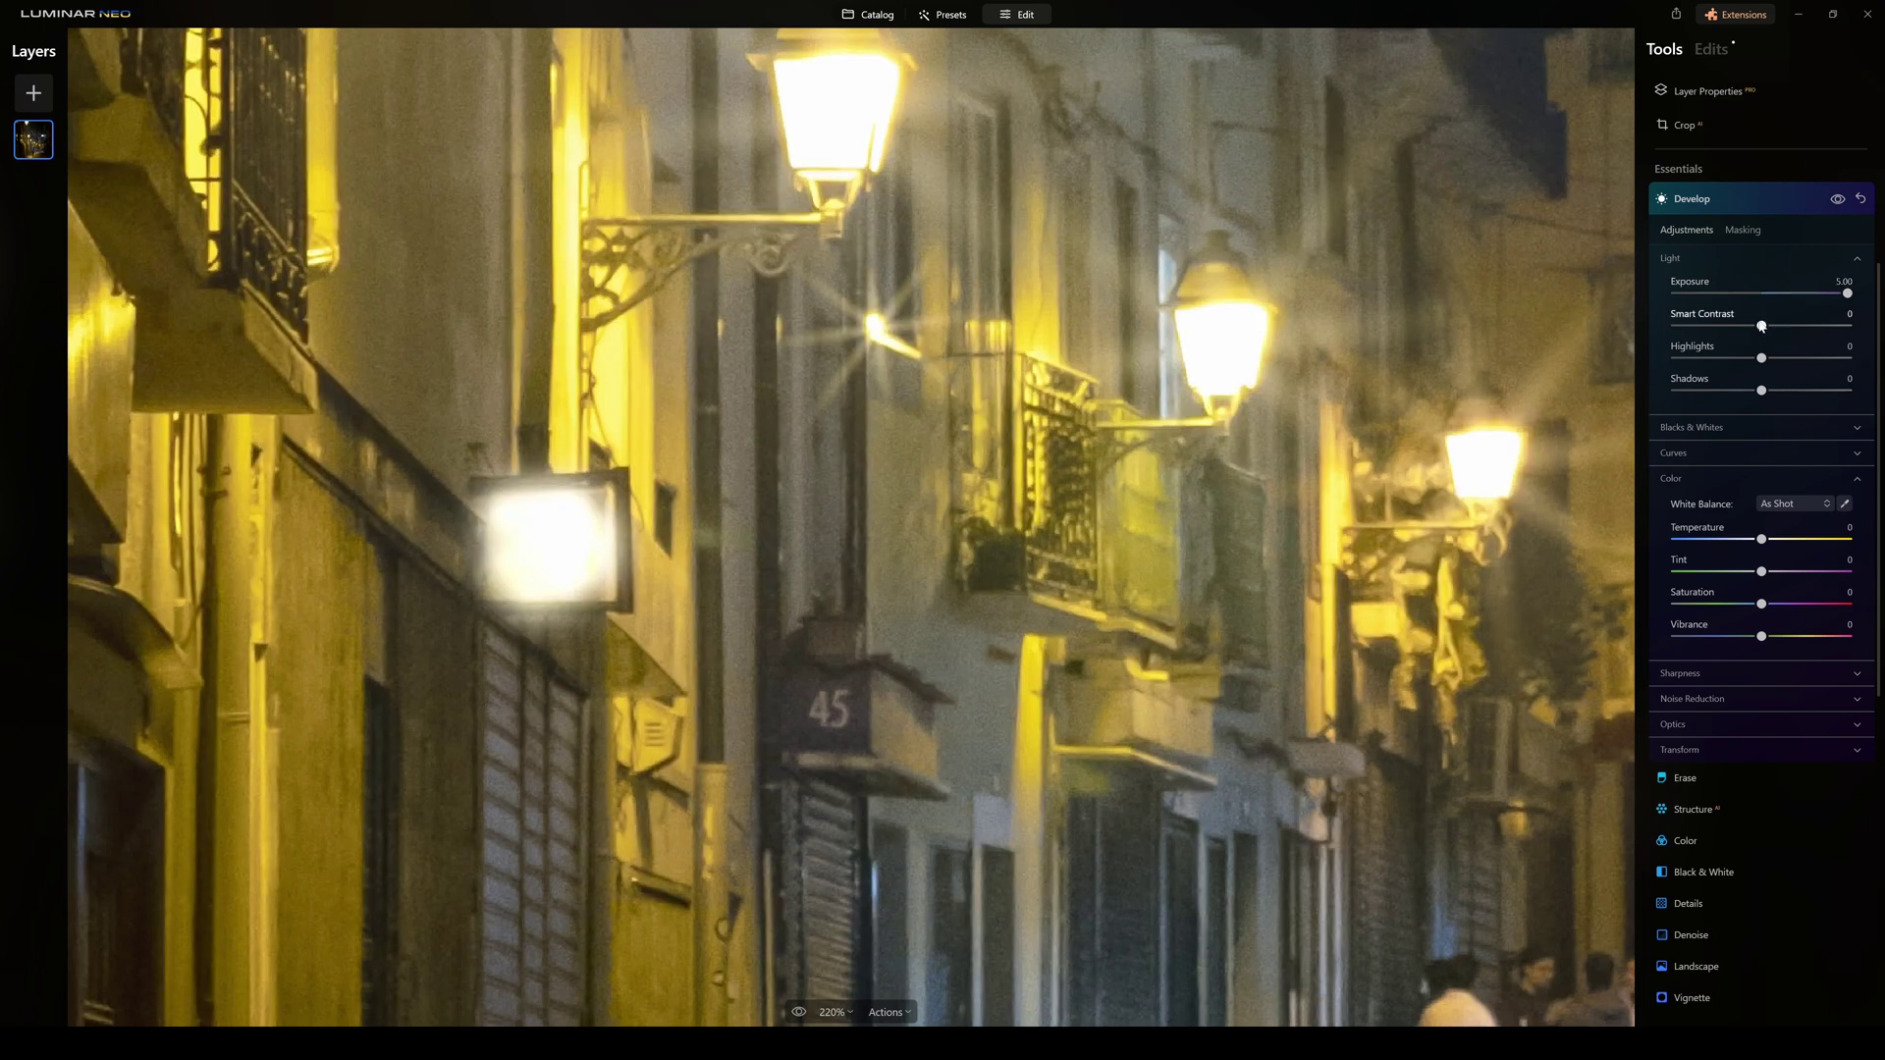
left_click_drag(1762, 357, 1858, 390)
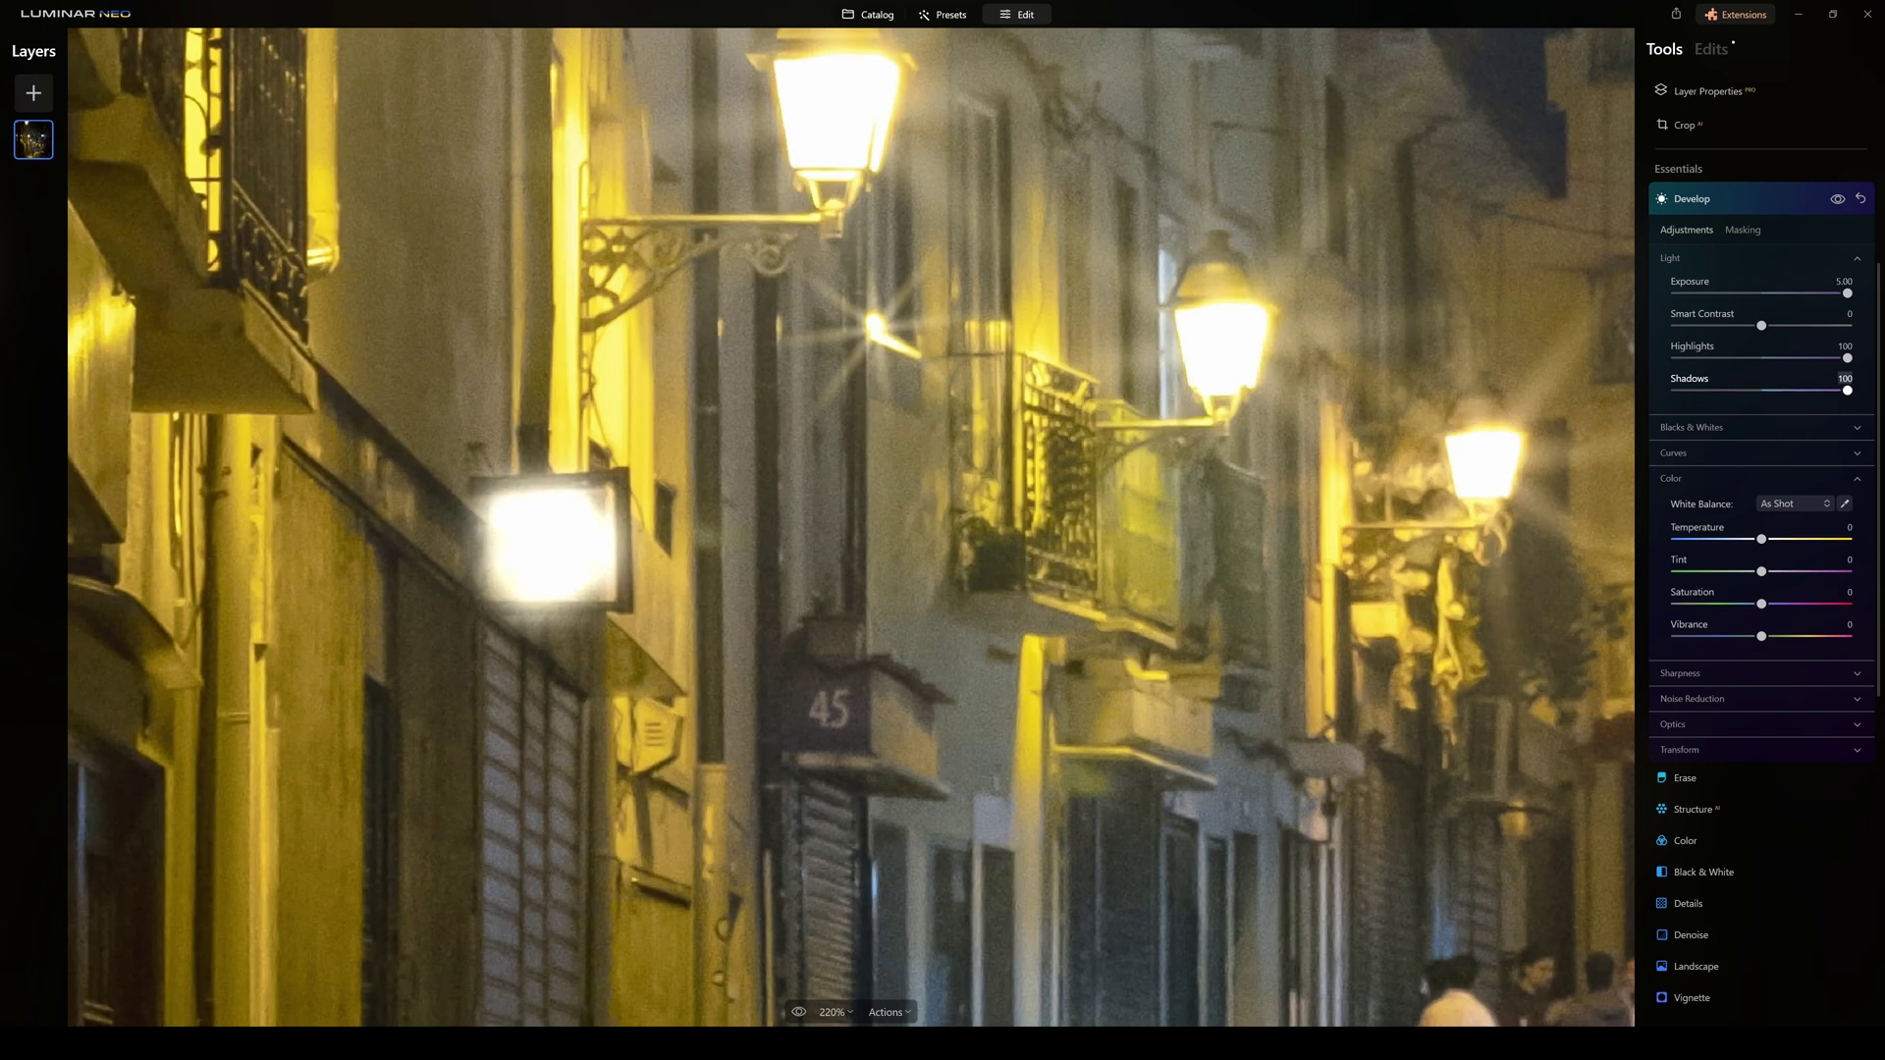
Paint more of the Develop mask around the edge of the brightened sign box.
left_click(1743, 232)
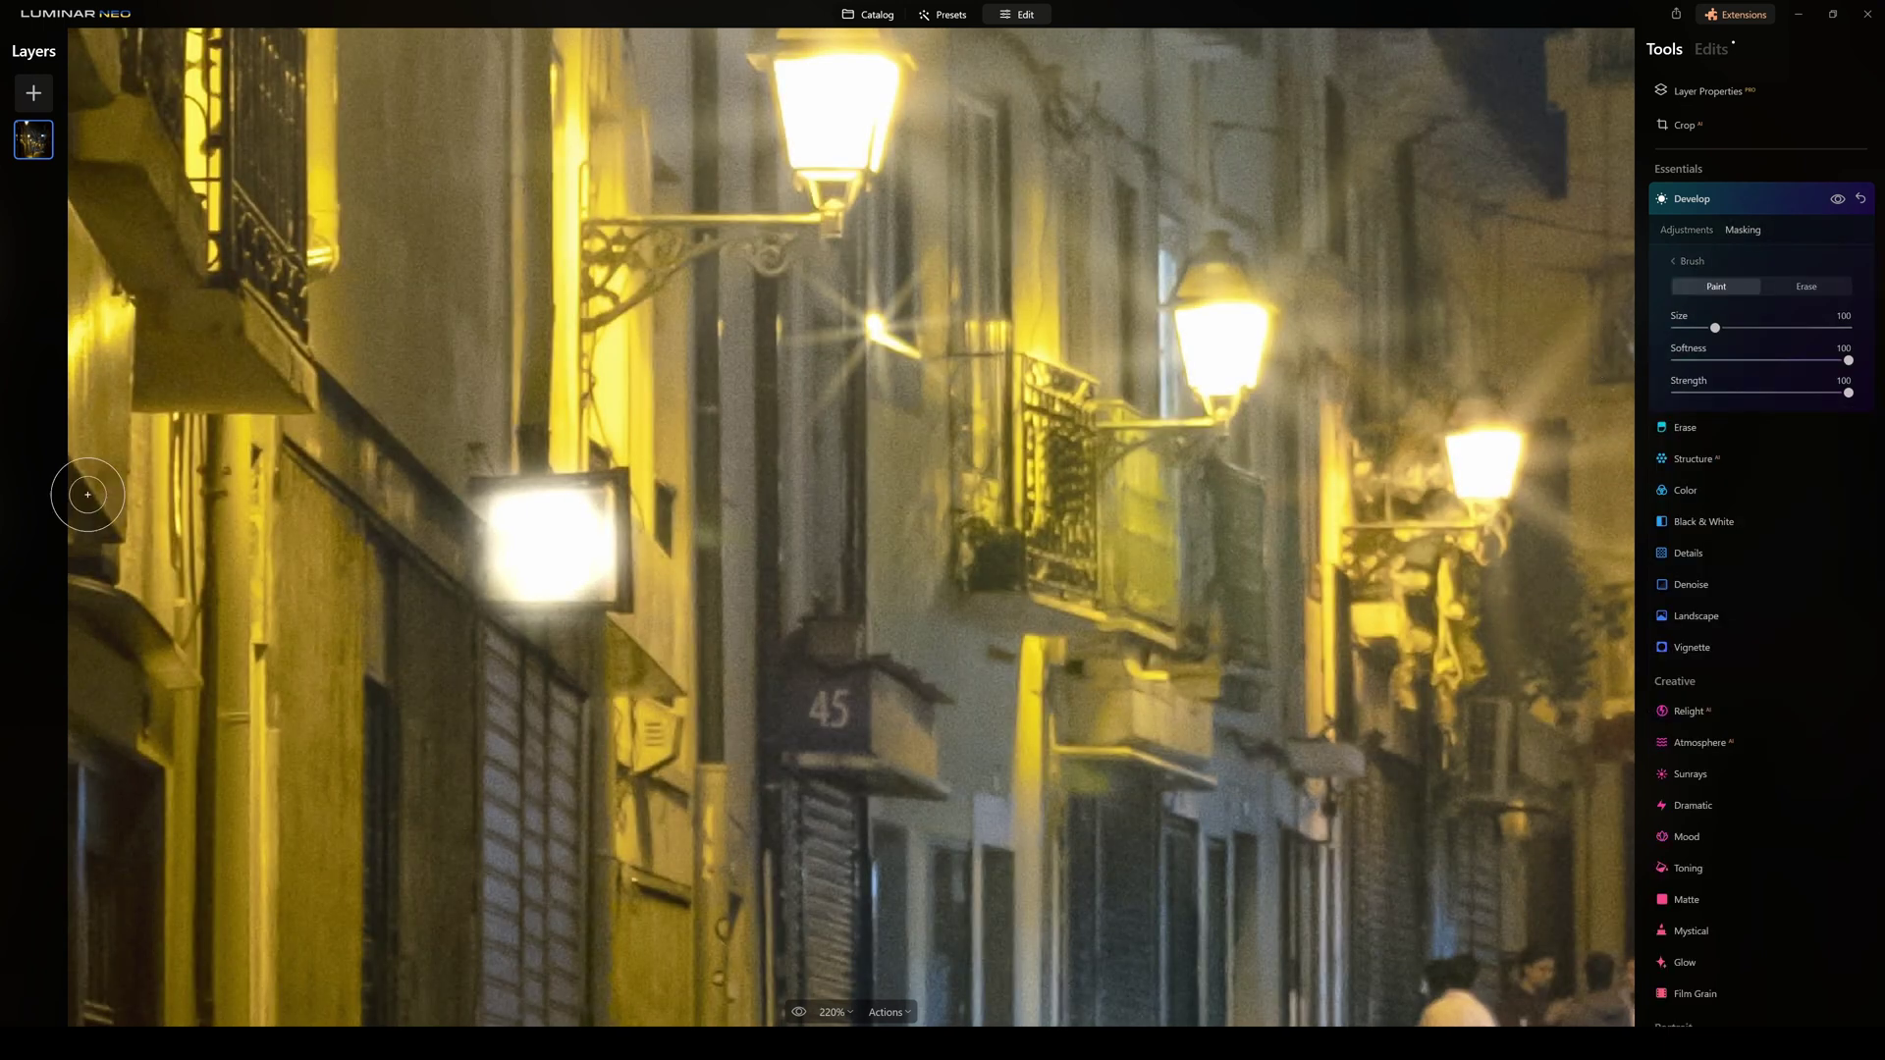
mouse_move(491, 512)
left_mouse_down()
mouse_move(576, 511)
mouse_move(636, 638)
mouse_move(636, 685)
mouse_move(566, 681)
mouse_move(627, 496)
mouse_move(408, 616)
mouse_move(392, 661)
left_mouse_up()
scroll(595, 510, "up", 3)
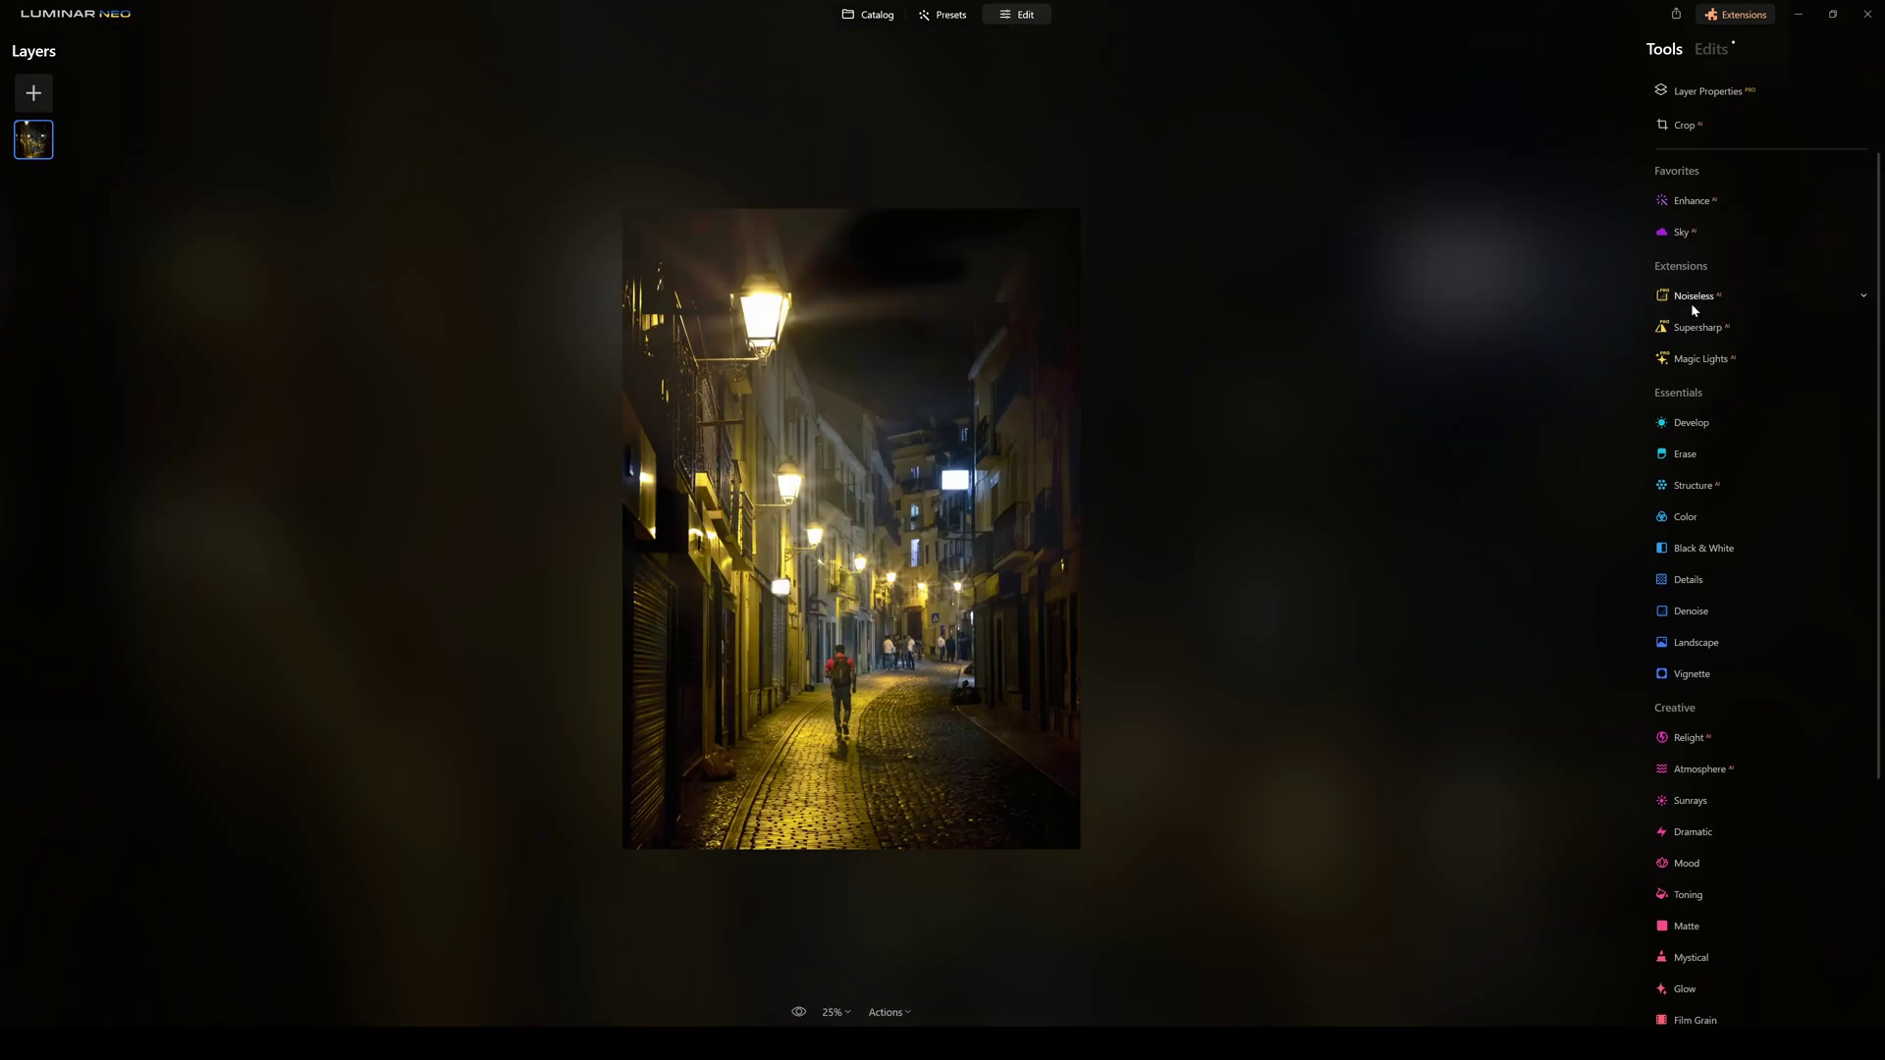
Apply a new Magic Lights effect with Amount 100 and export the street photo to a folder.
left_click(1703, 361)
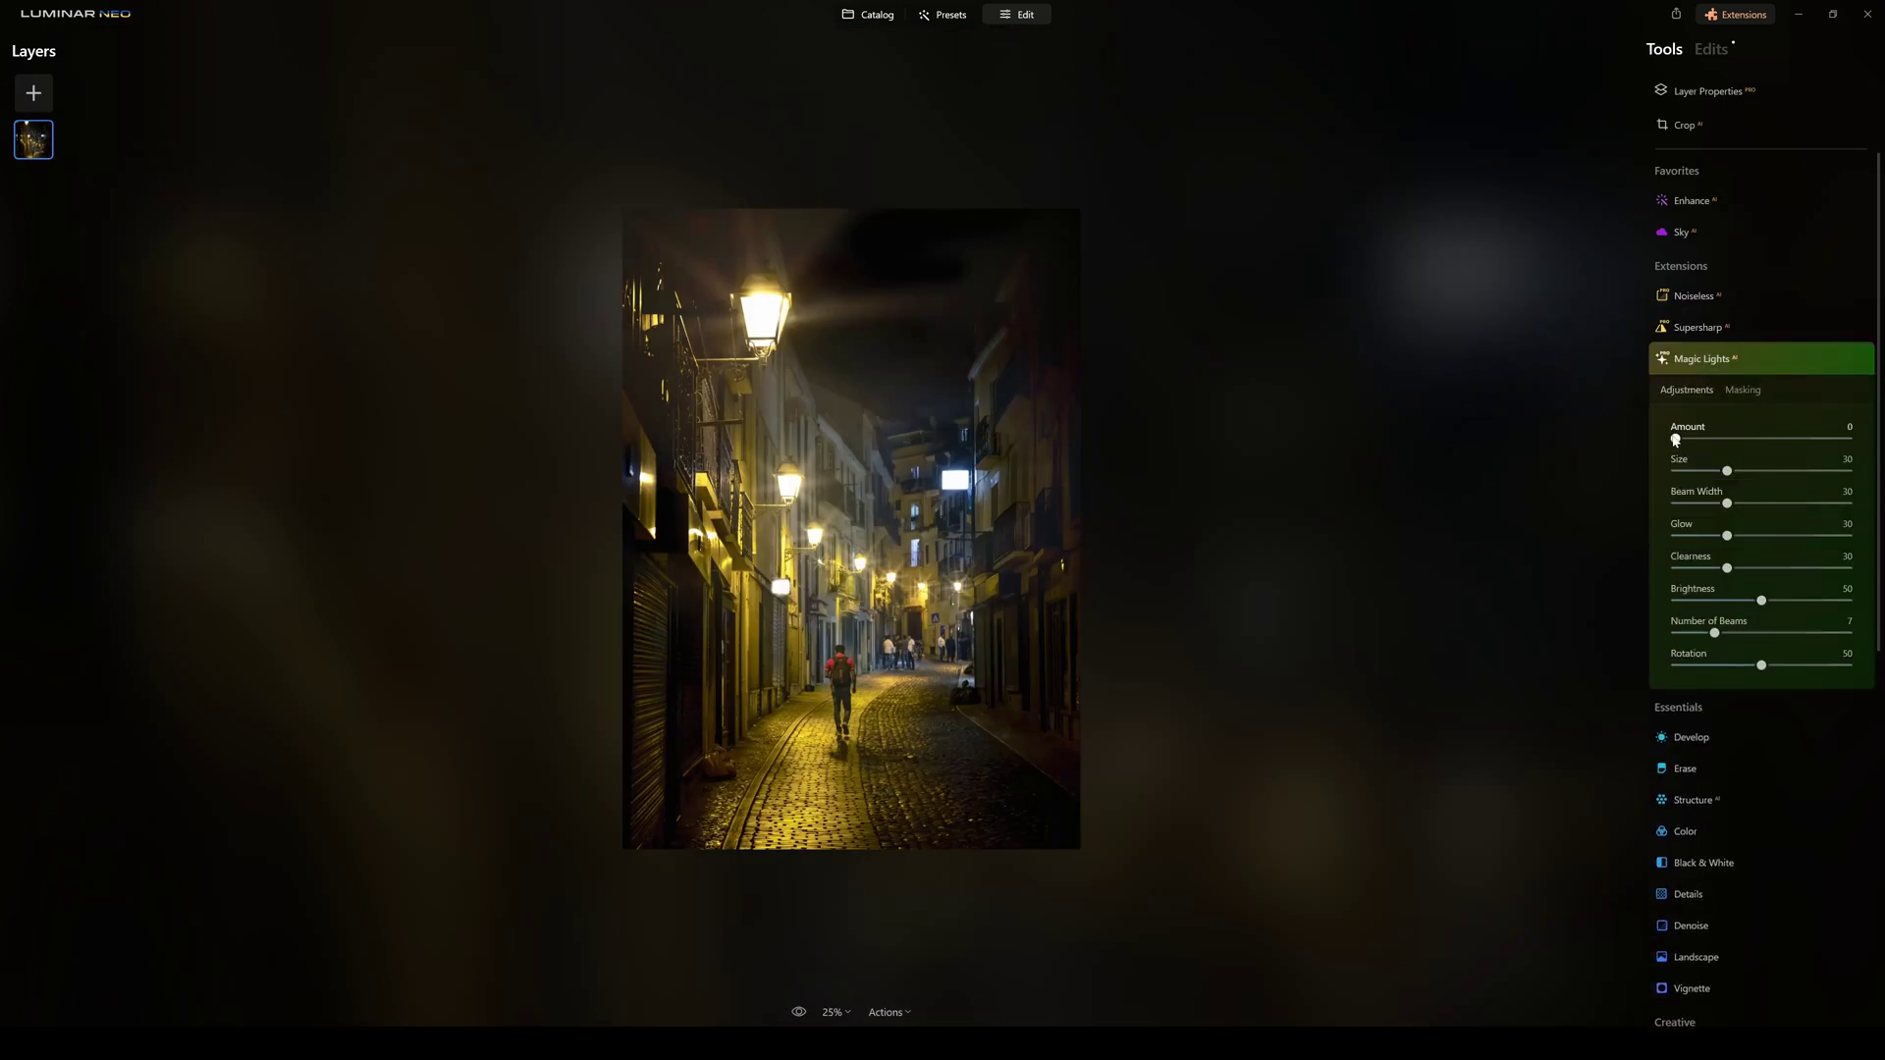
left_click_drag(1675, 441, 1848, 439)
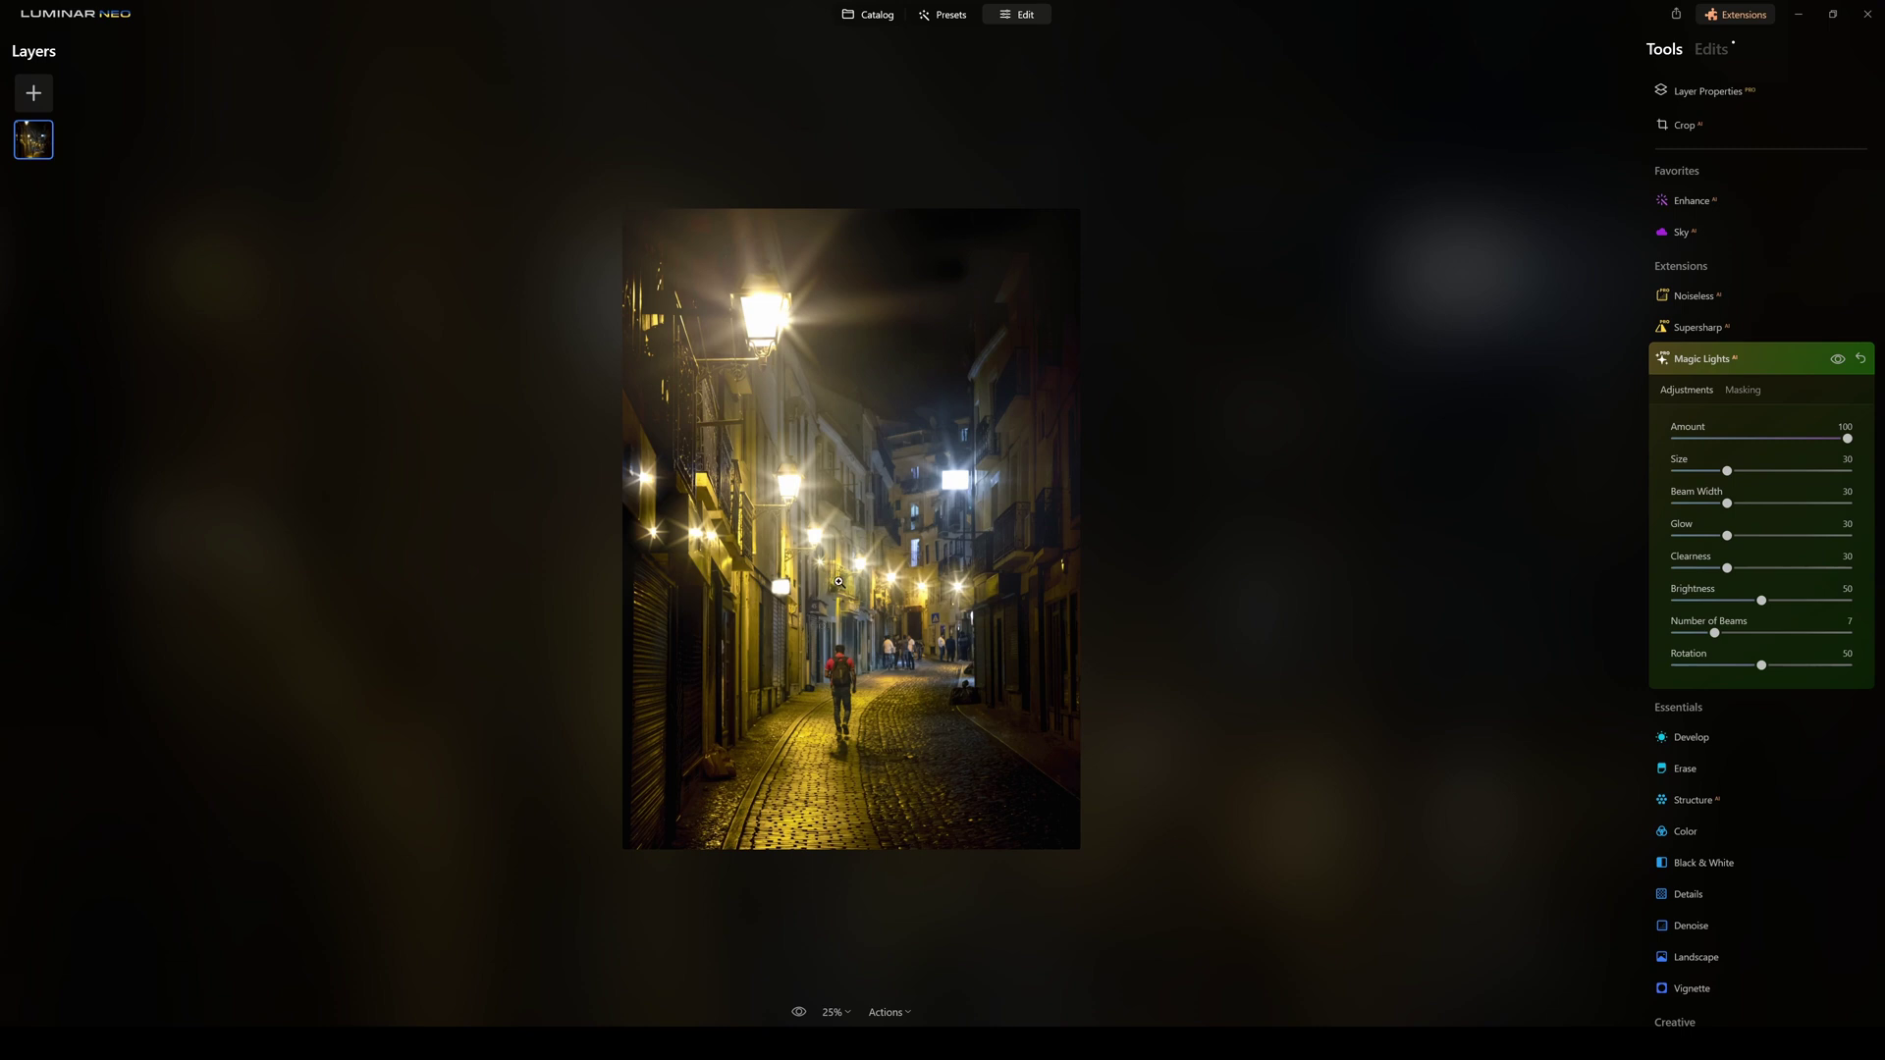
left_click(1676, 15)
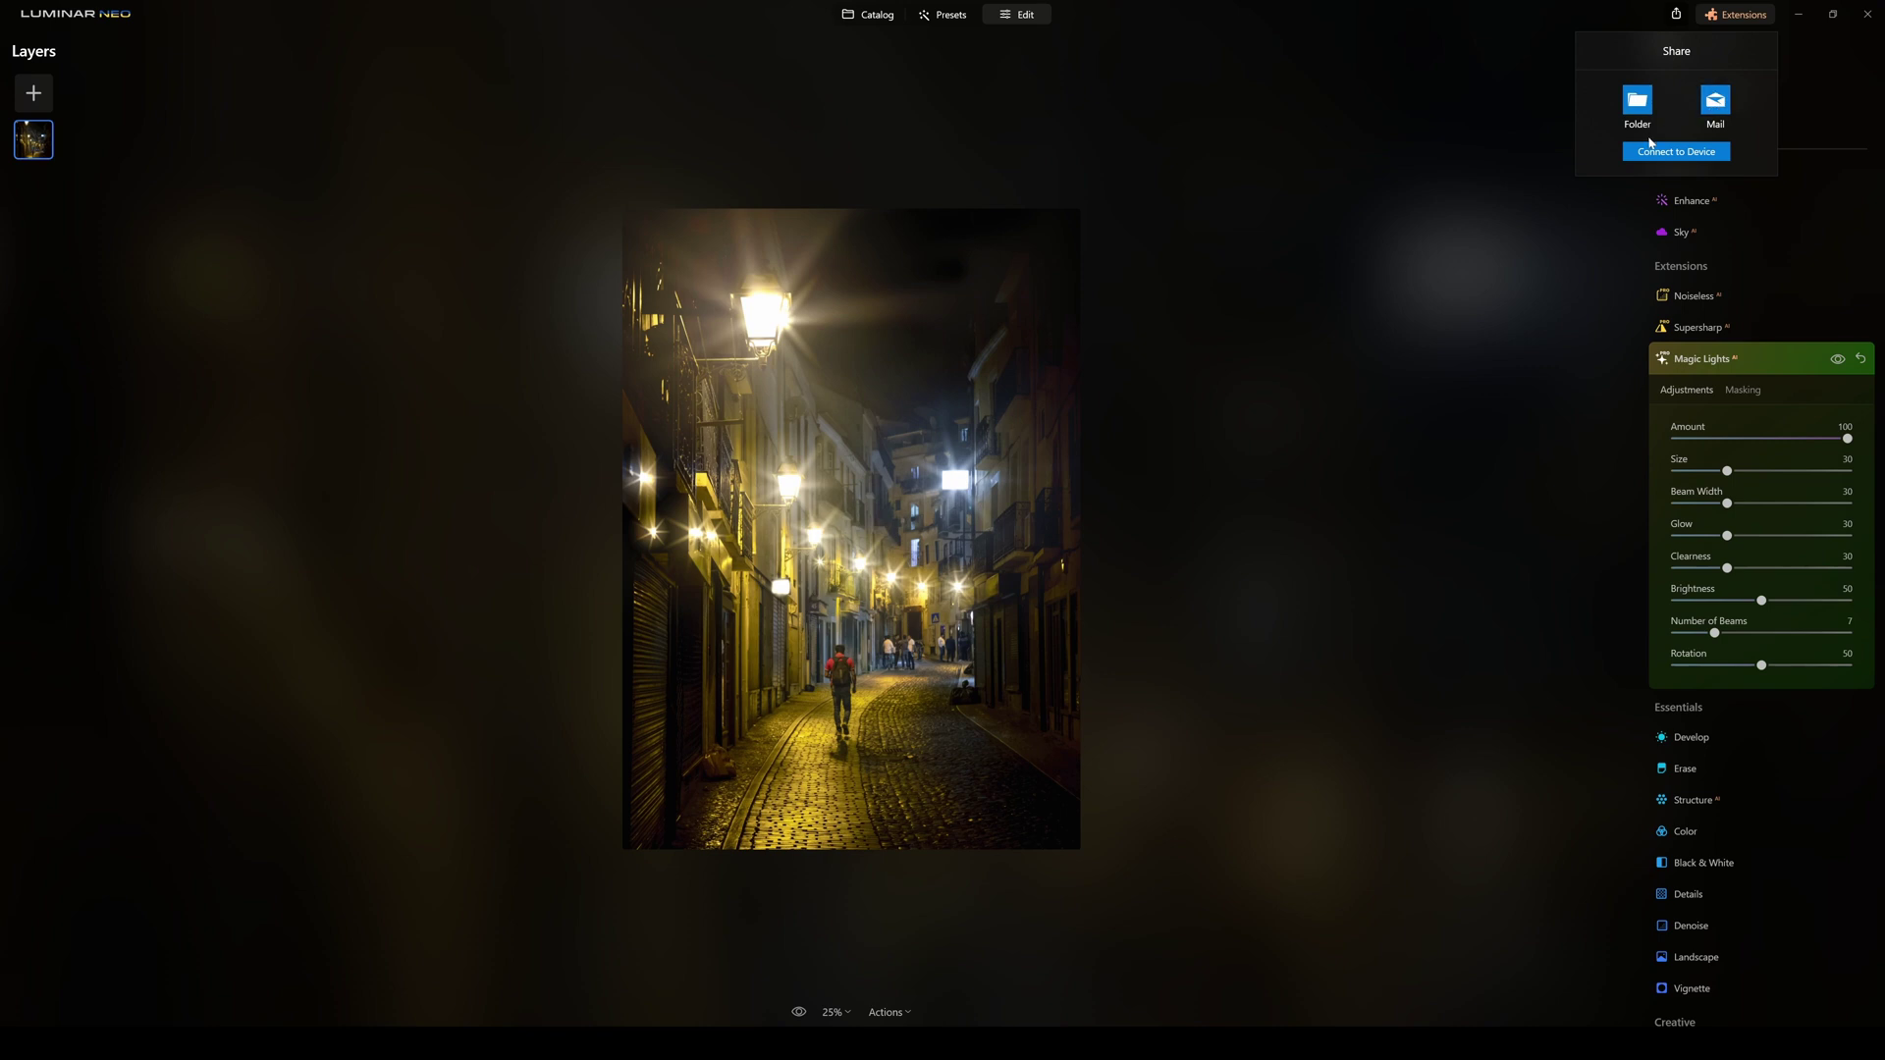
left_click(1637, 99)
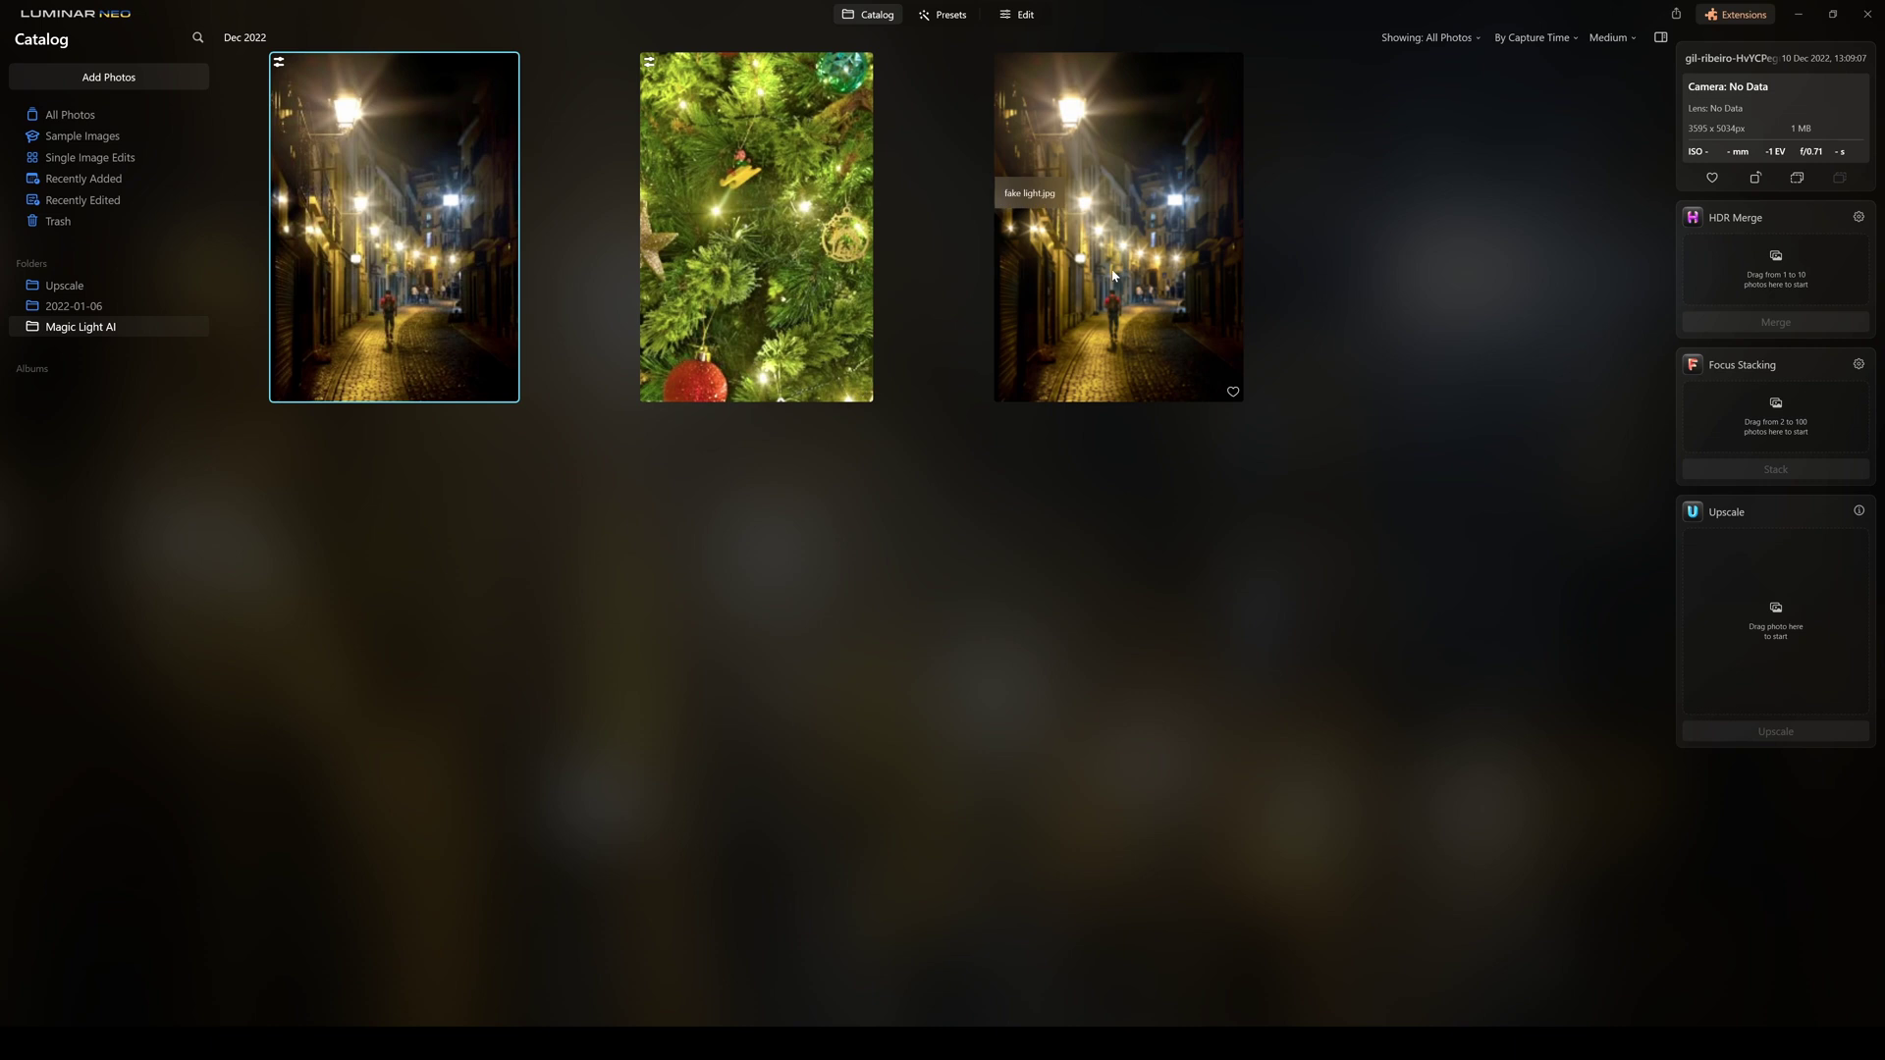
Open fake light.jpg from the catalog for editing and raise its Magic Lights Amount to the maximum.
double_click(1094, 269)
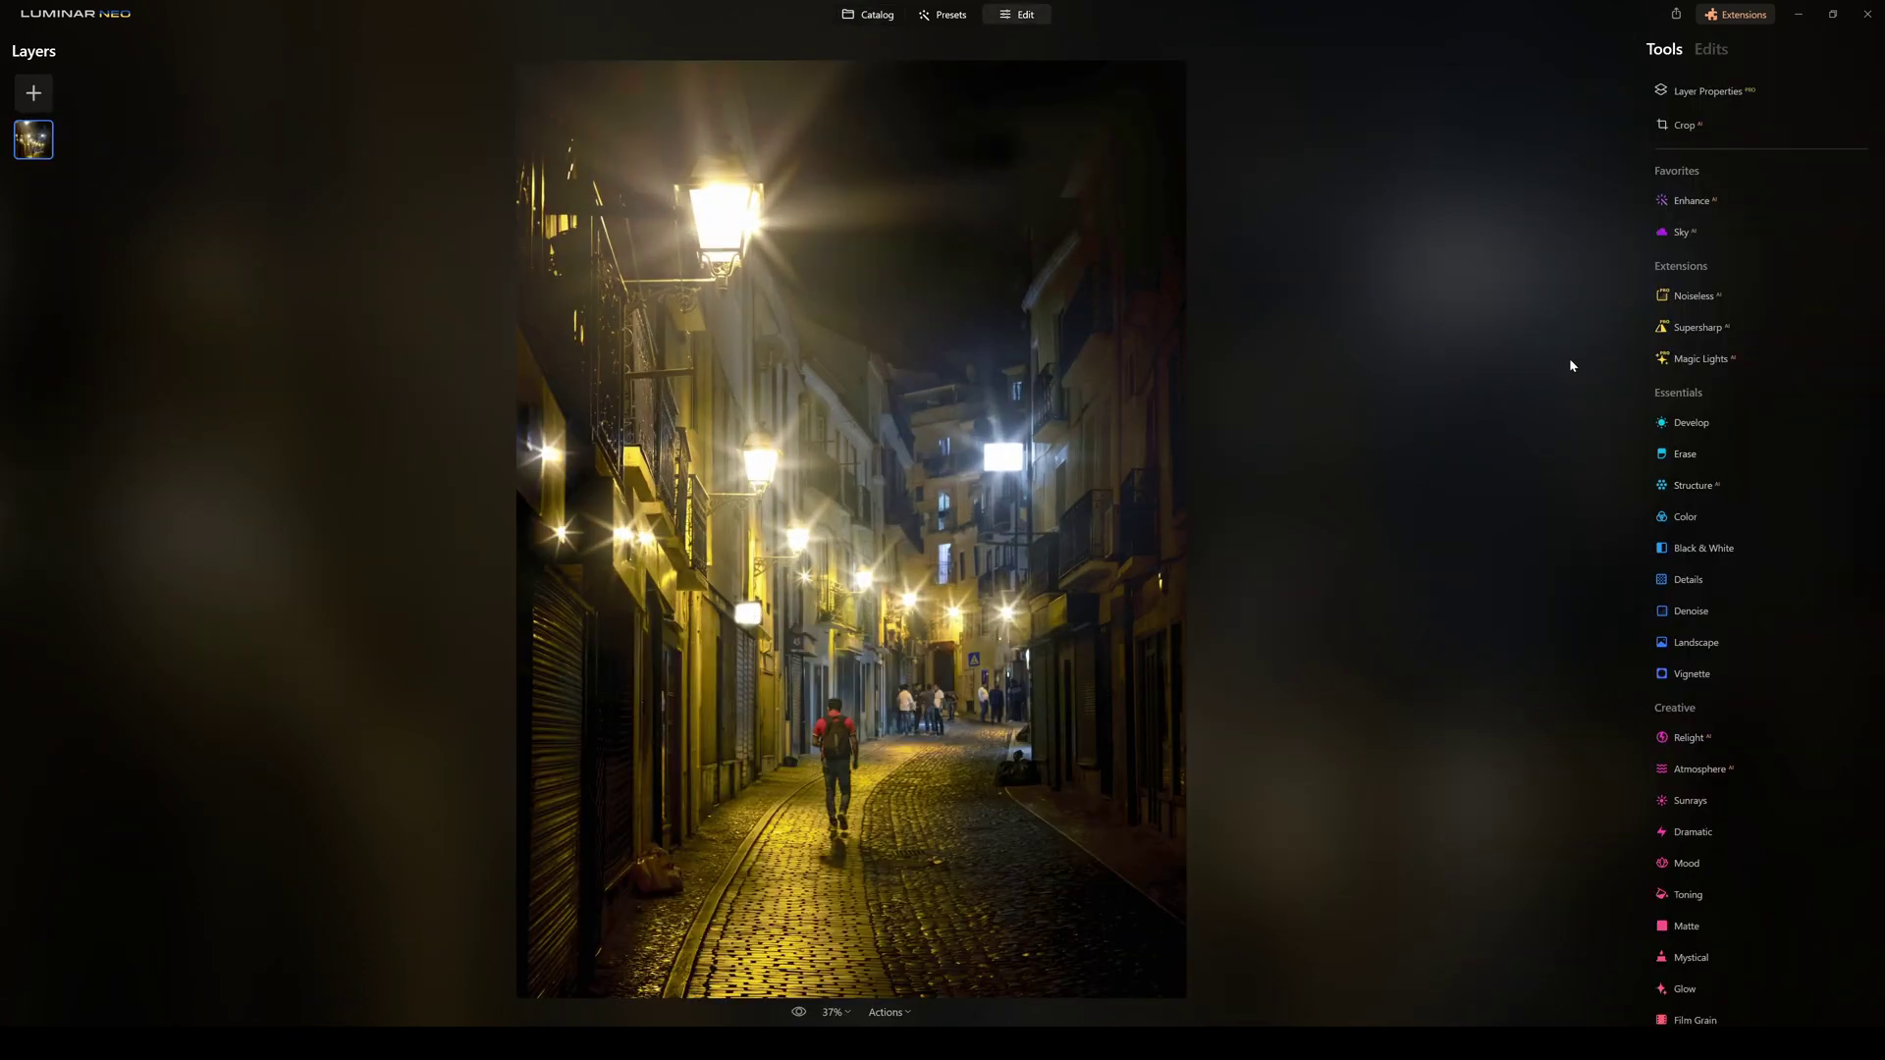
left_click(1706, 360)
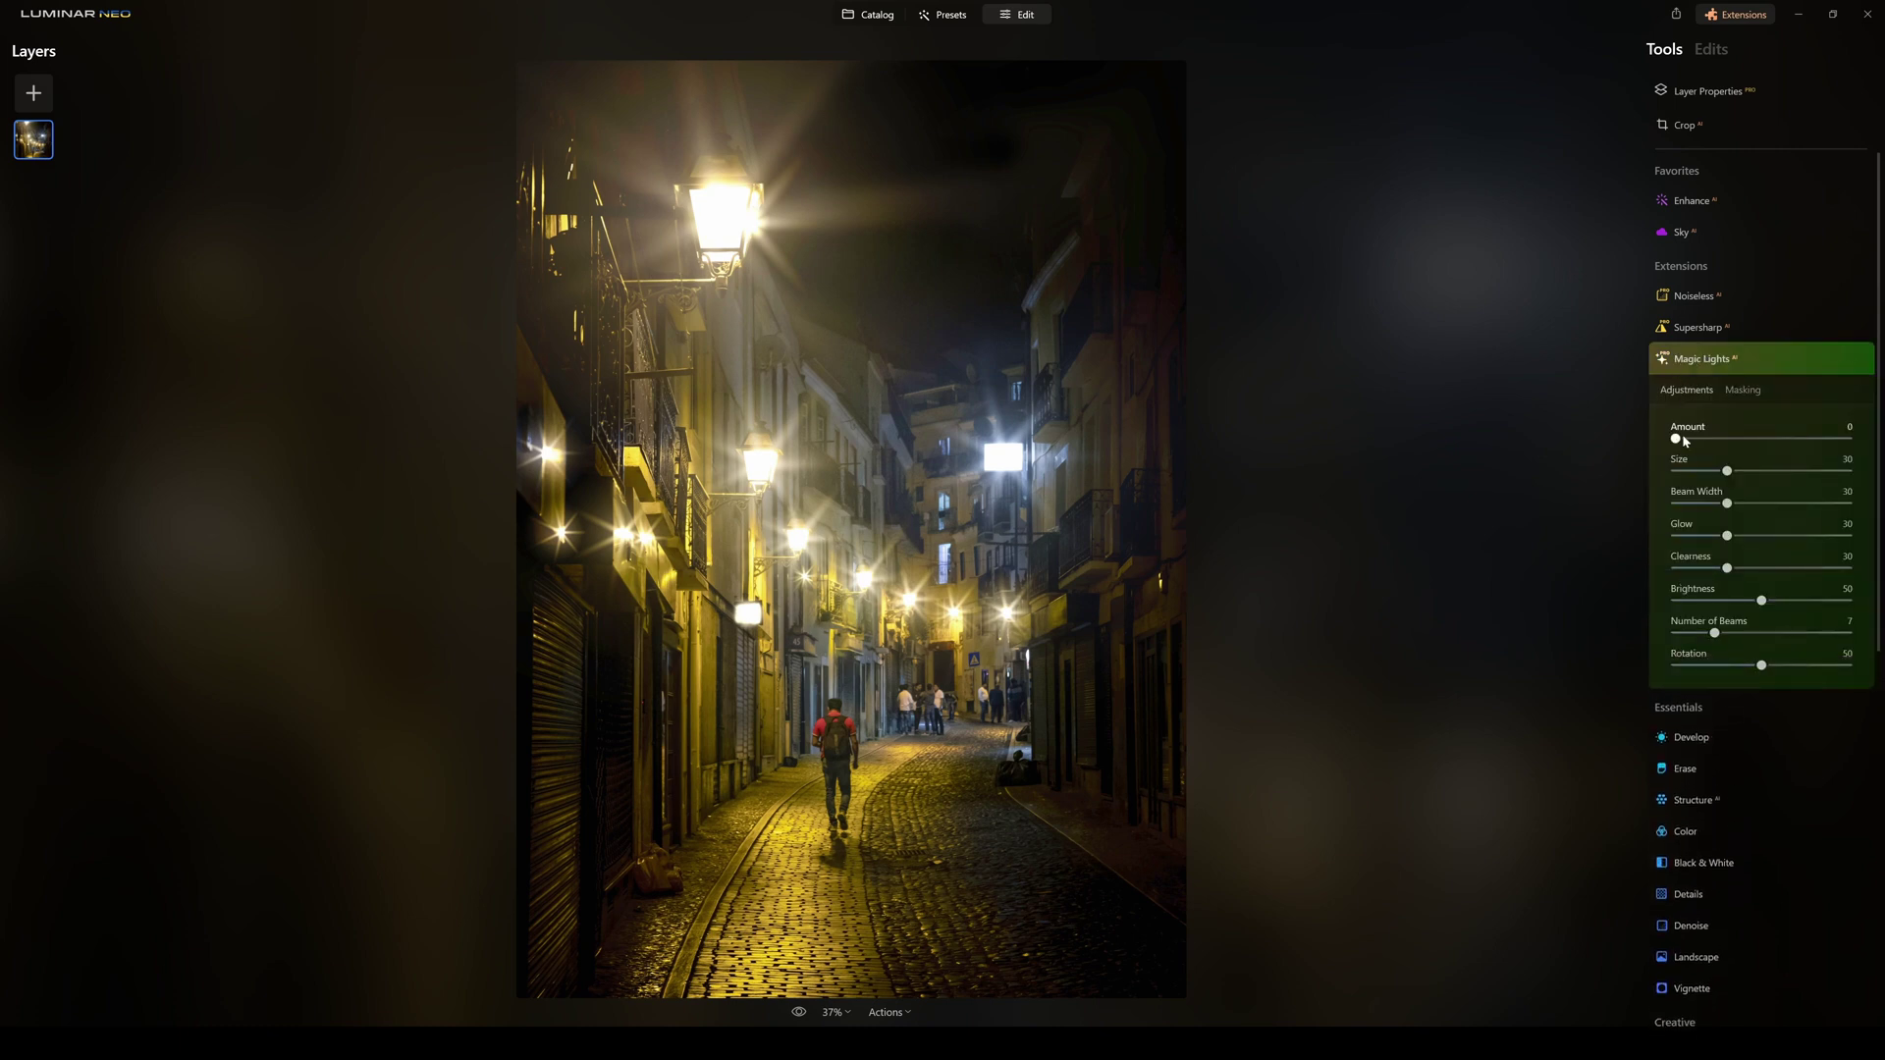
left_click_drag(1676, 440, 1847, 439)
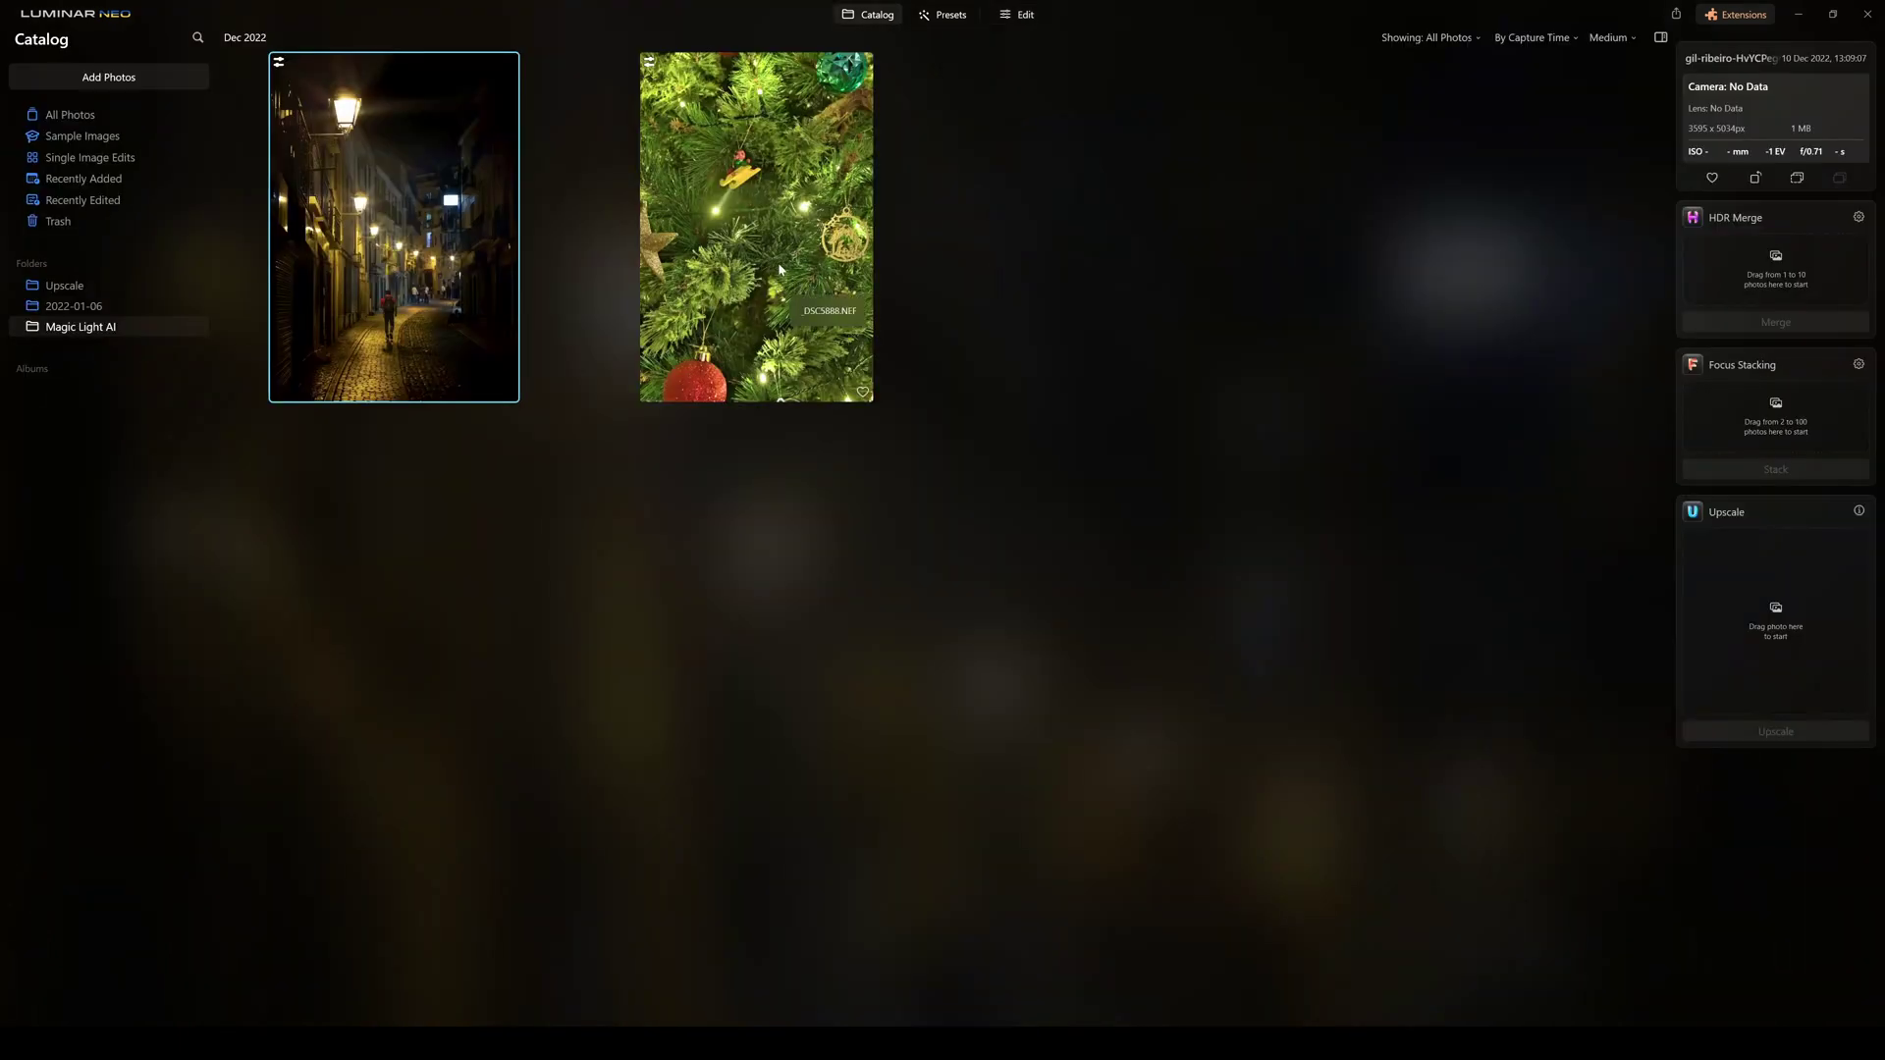
Open the Christmas tree photo _DSC5888.NEF for editing with the Magic Lights tool.
double_click(773, 259)
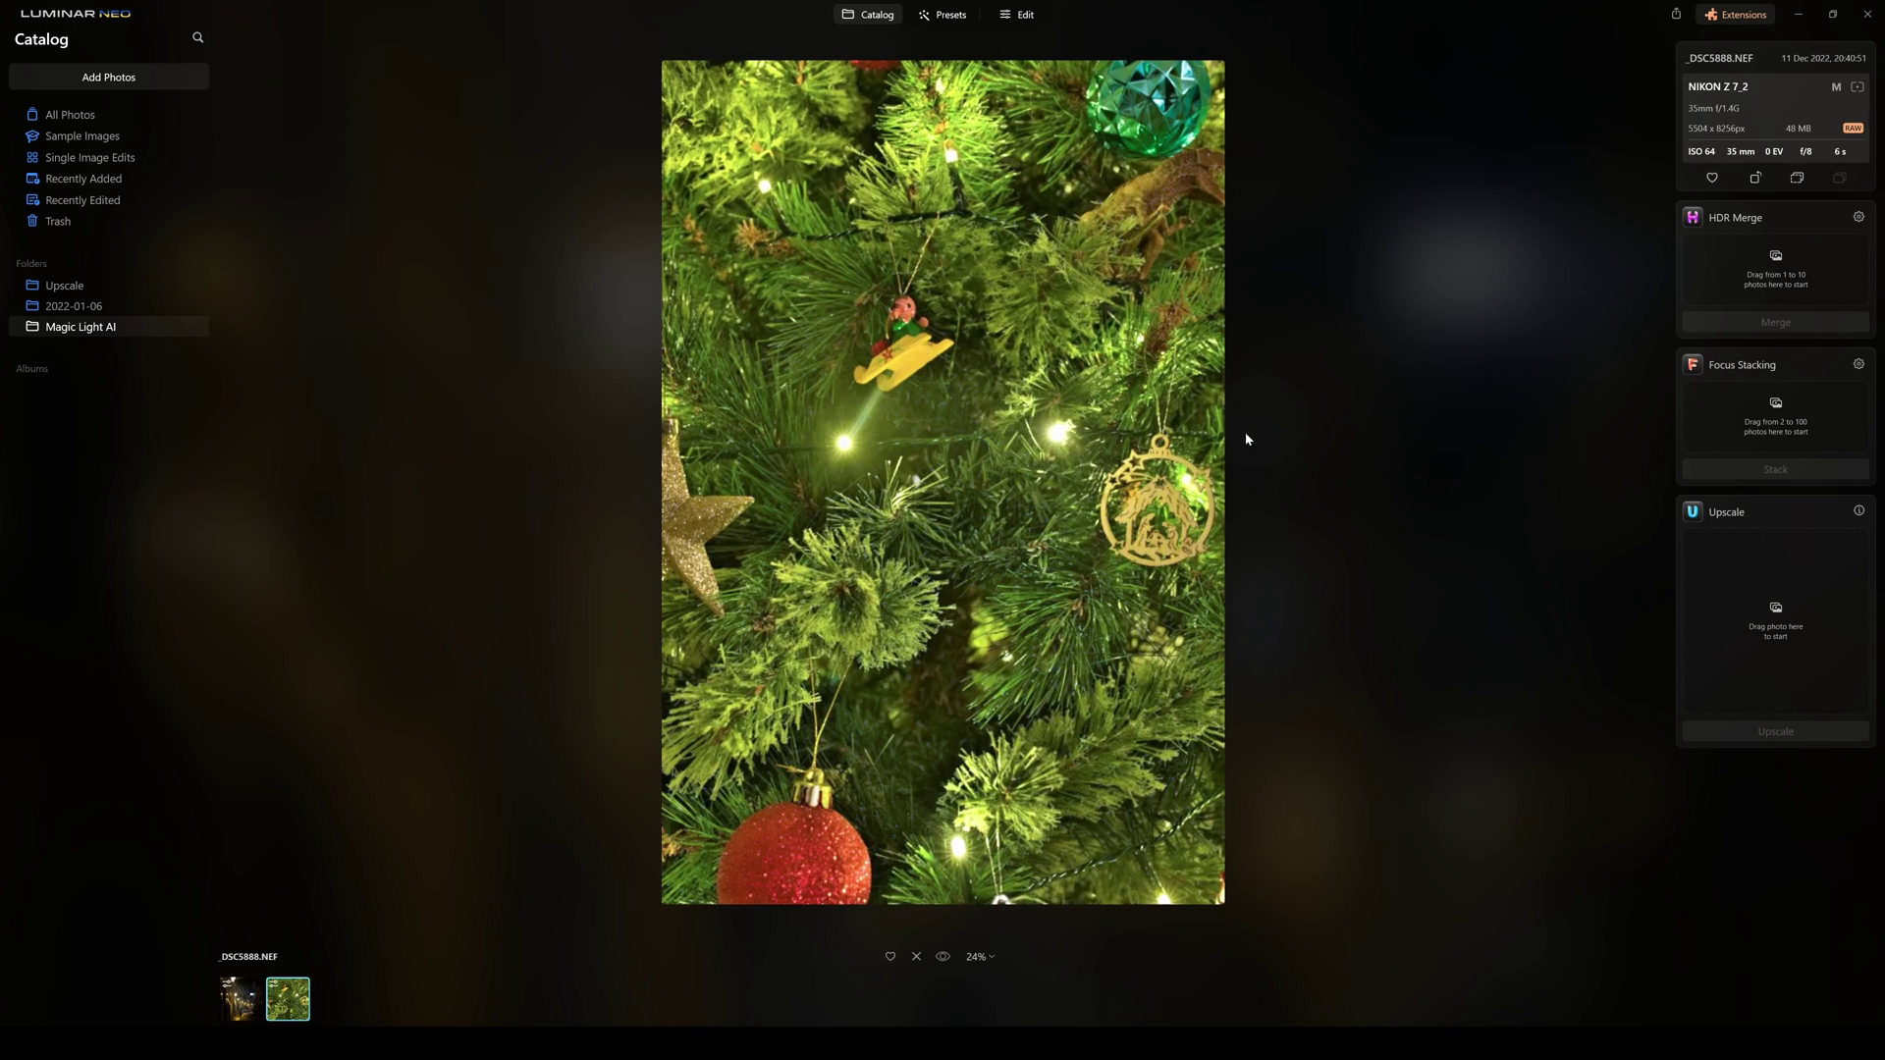
left_click(1017, 13)
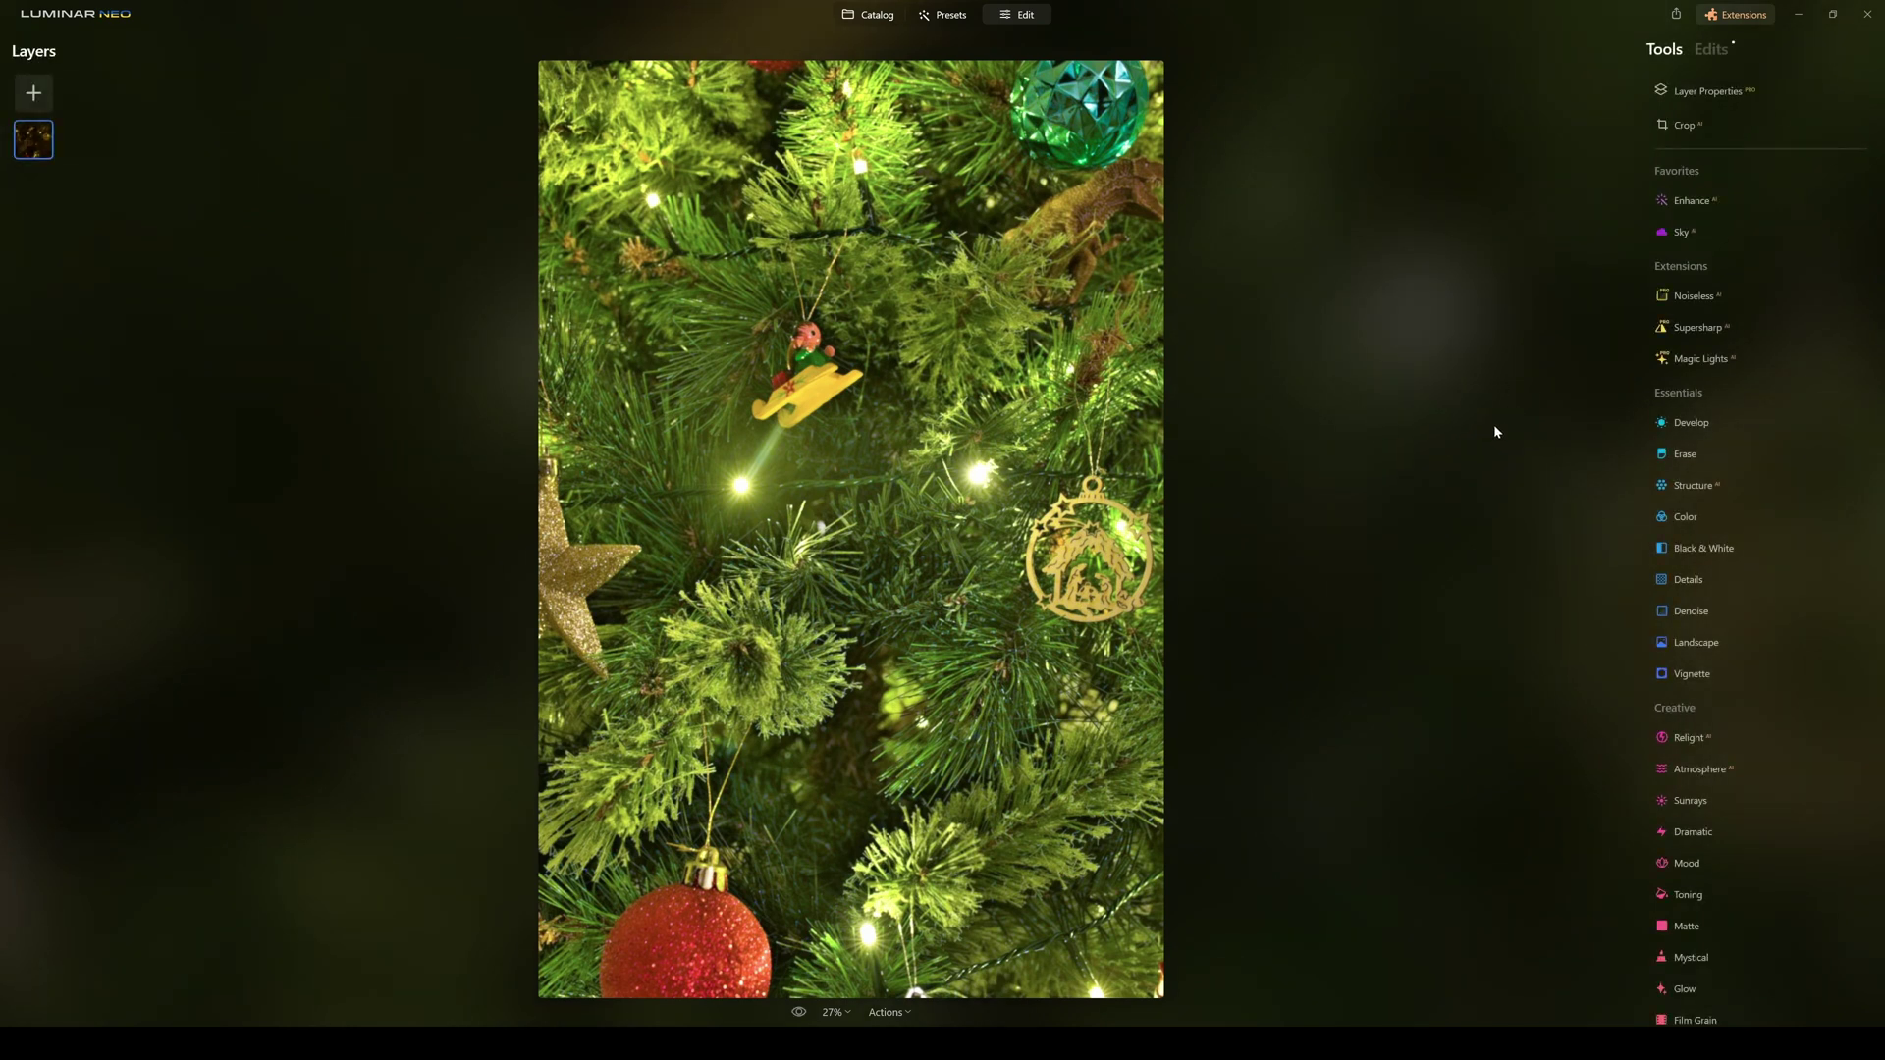
left_click(1689, 360)
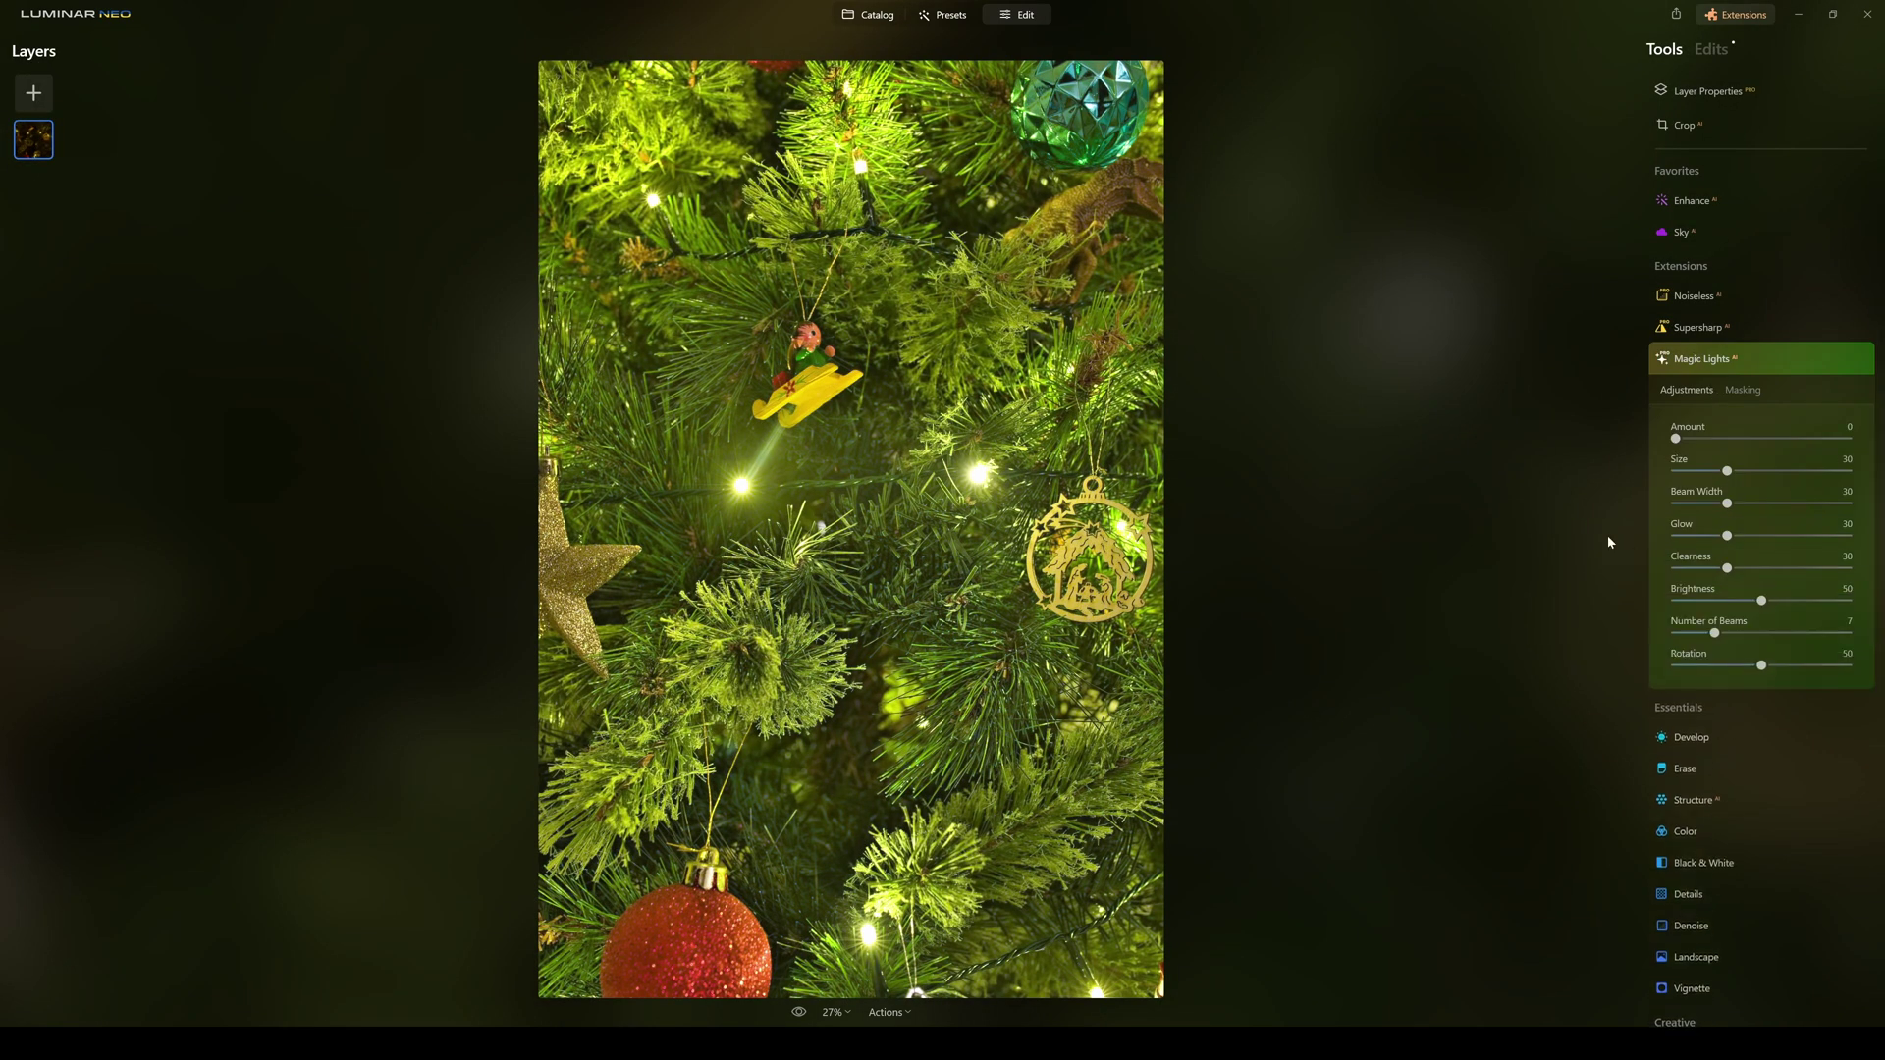
Set Magic Lights to Amount 55, Size 73, Beam Width 53, Glow 53, Clearness 36 and Brightness 63 on the tree photo.
left_click_drag(1676, 438, 1814, 440)
left_click_drag(1716, 474, 1768, 536)
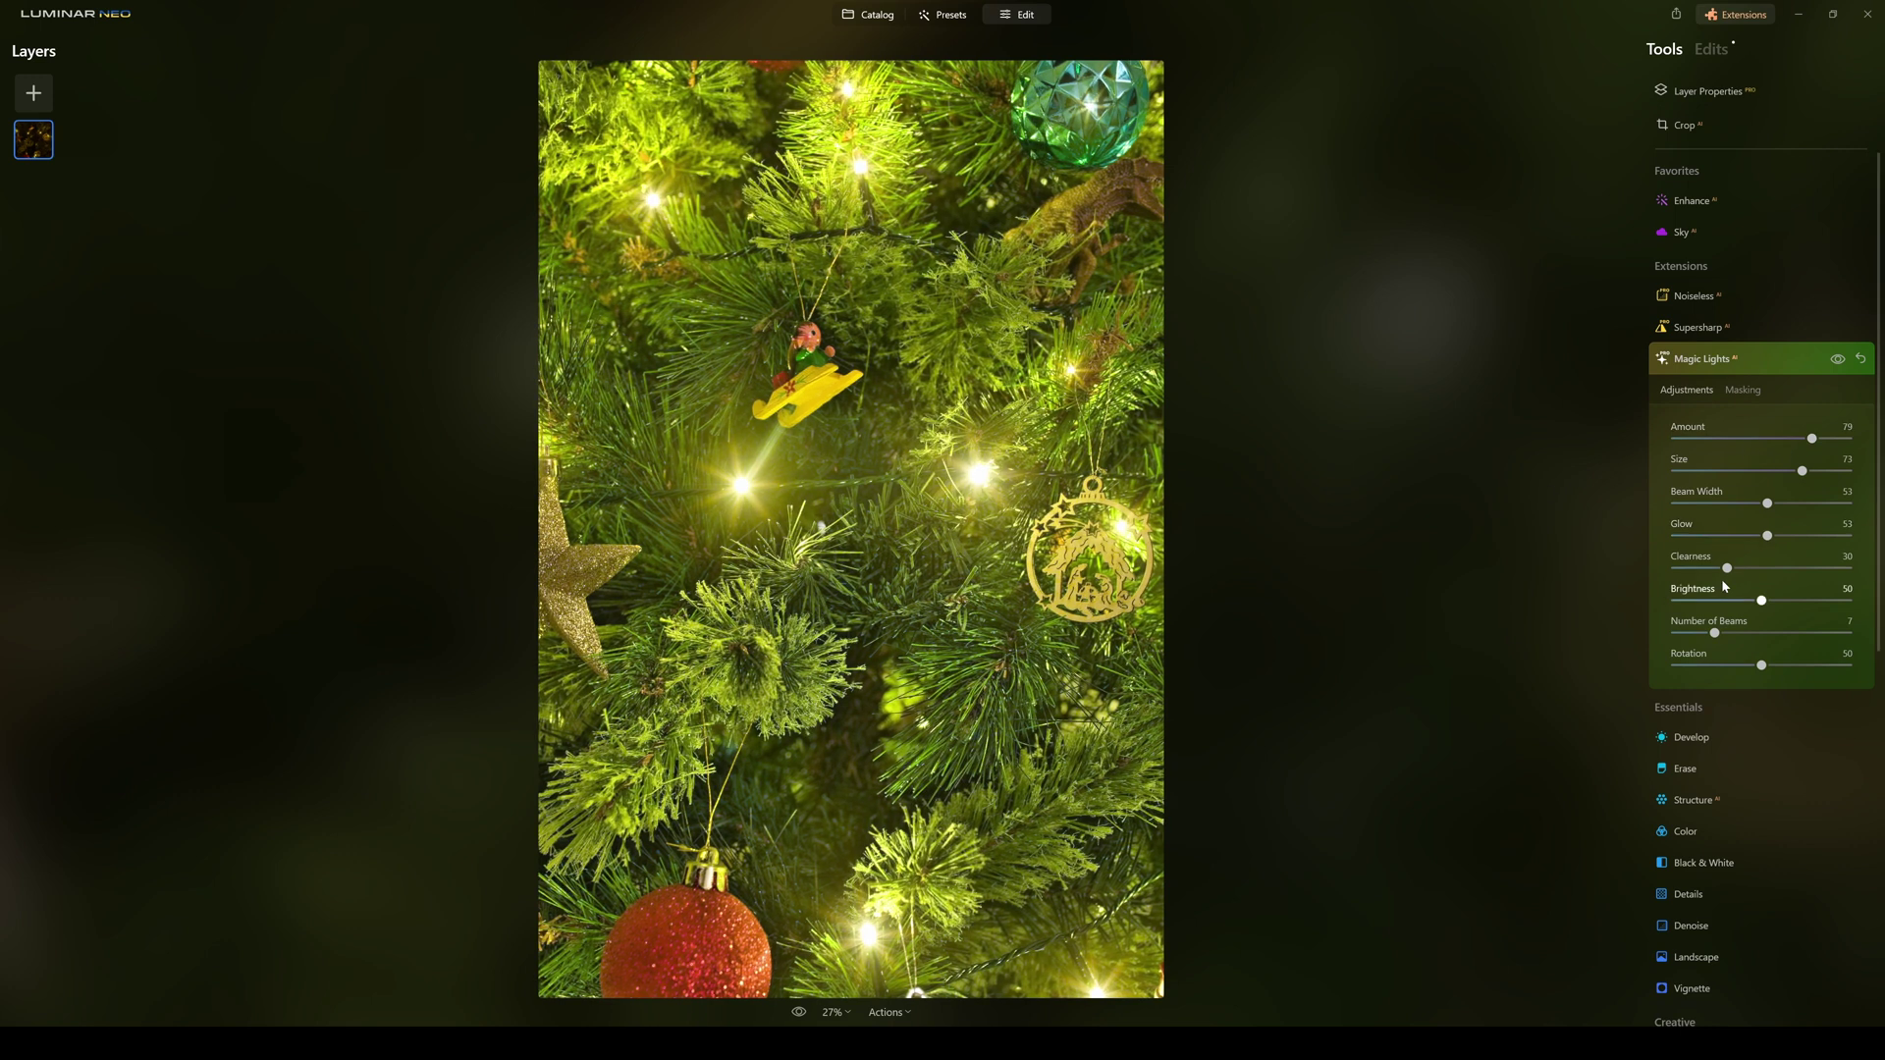
left_click_drag(1727, 568, 1785, 600)
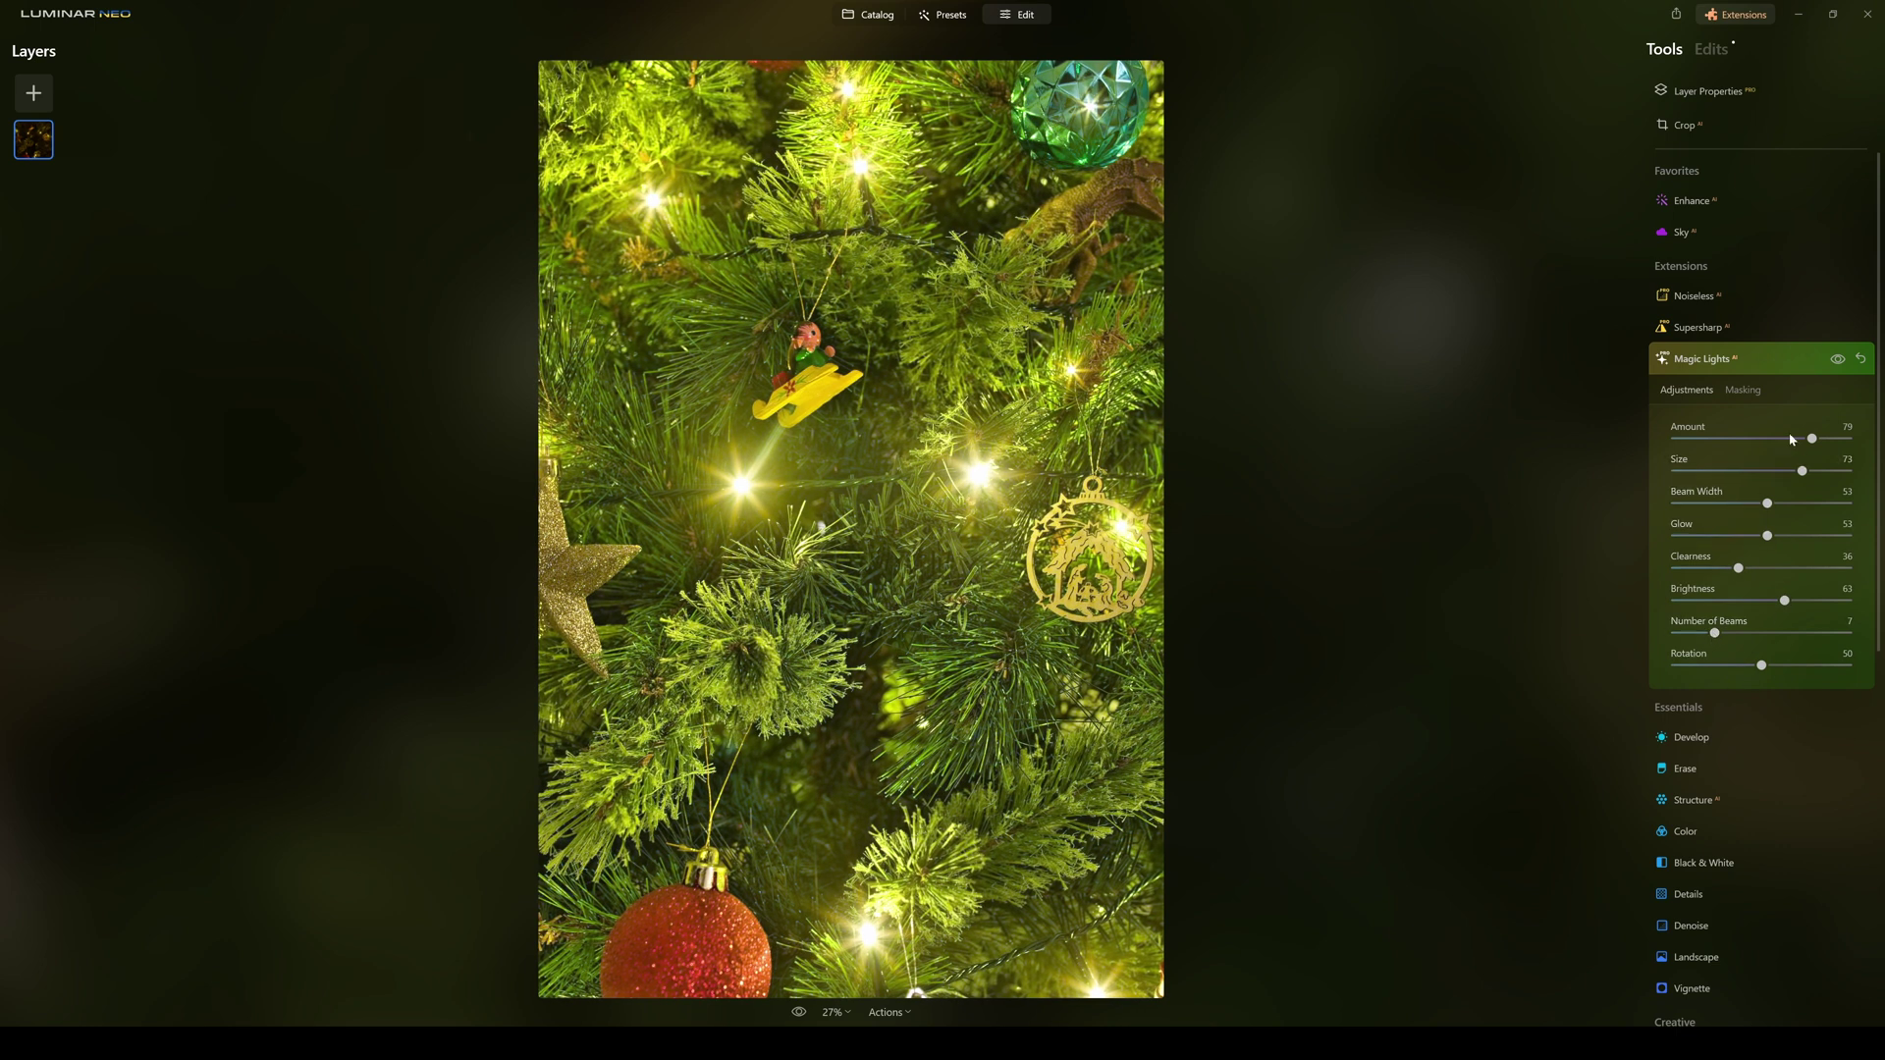
left_click_drag(1814, 441, 1787, 440)
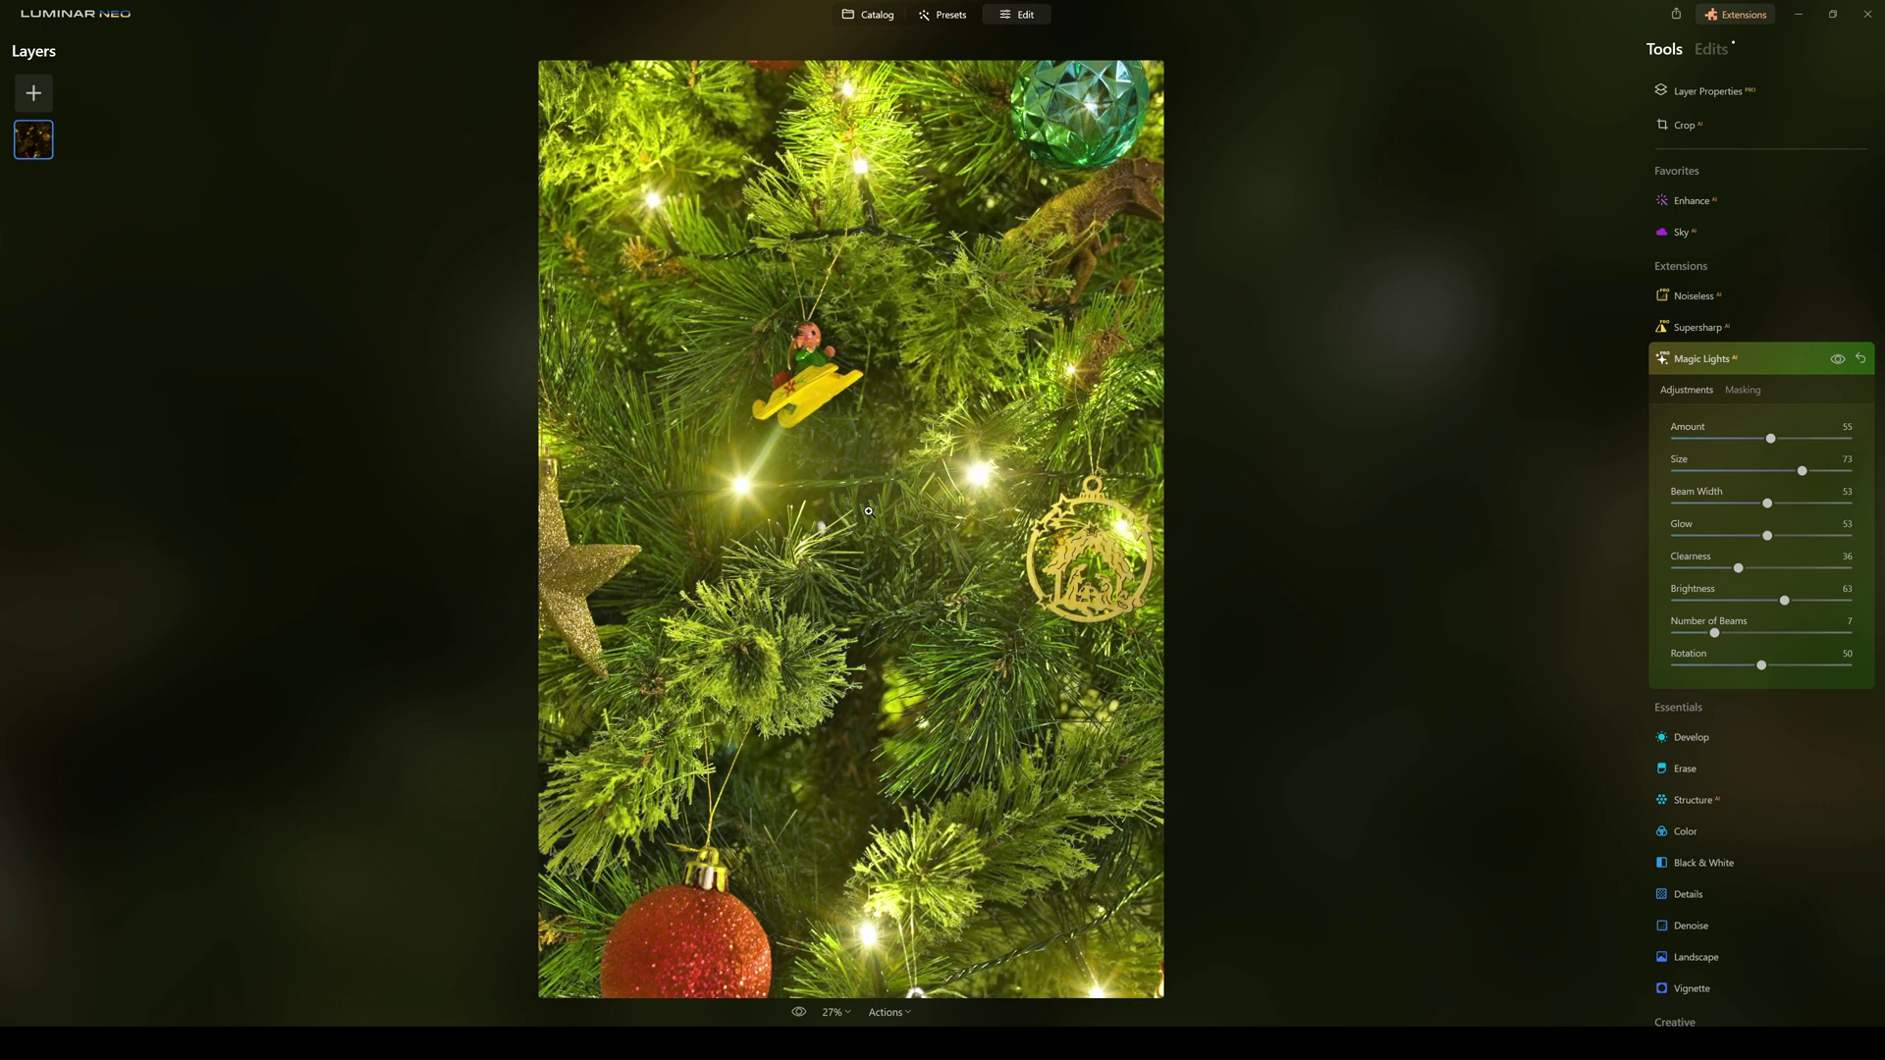
Compare the Christmas tree photo with and without the Magic Lights effect.
left_click(1837, 360)
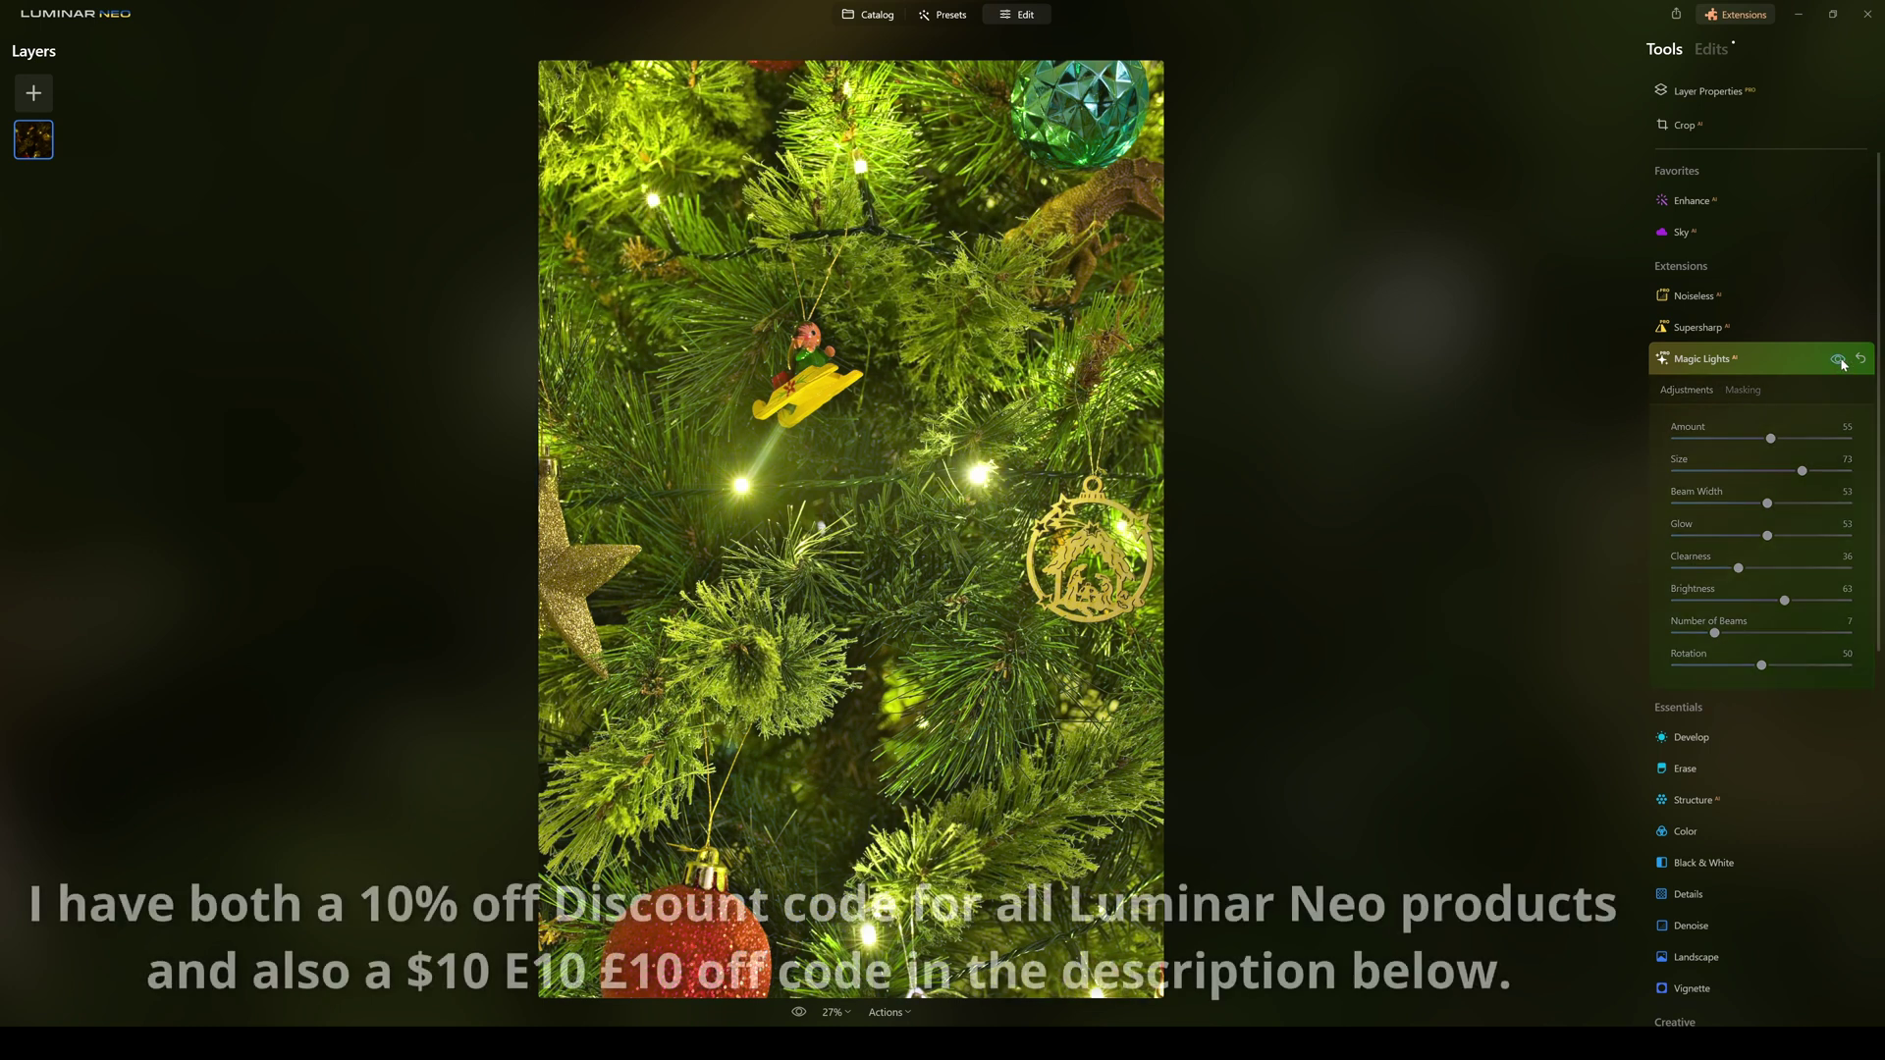
left_click(1837, 360)
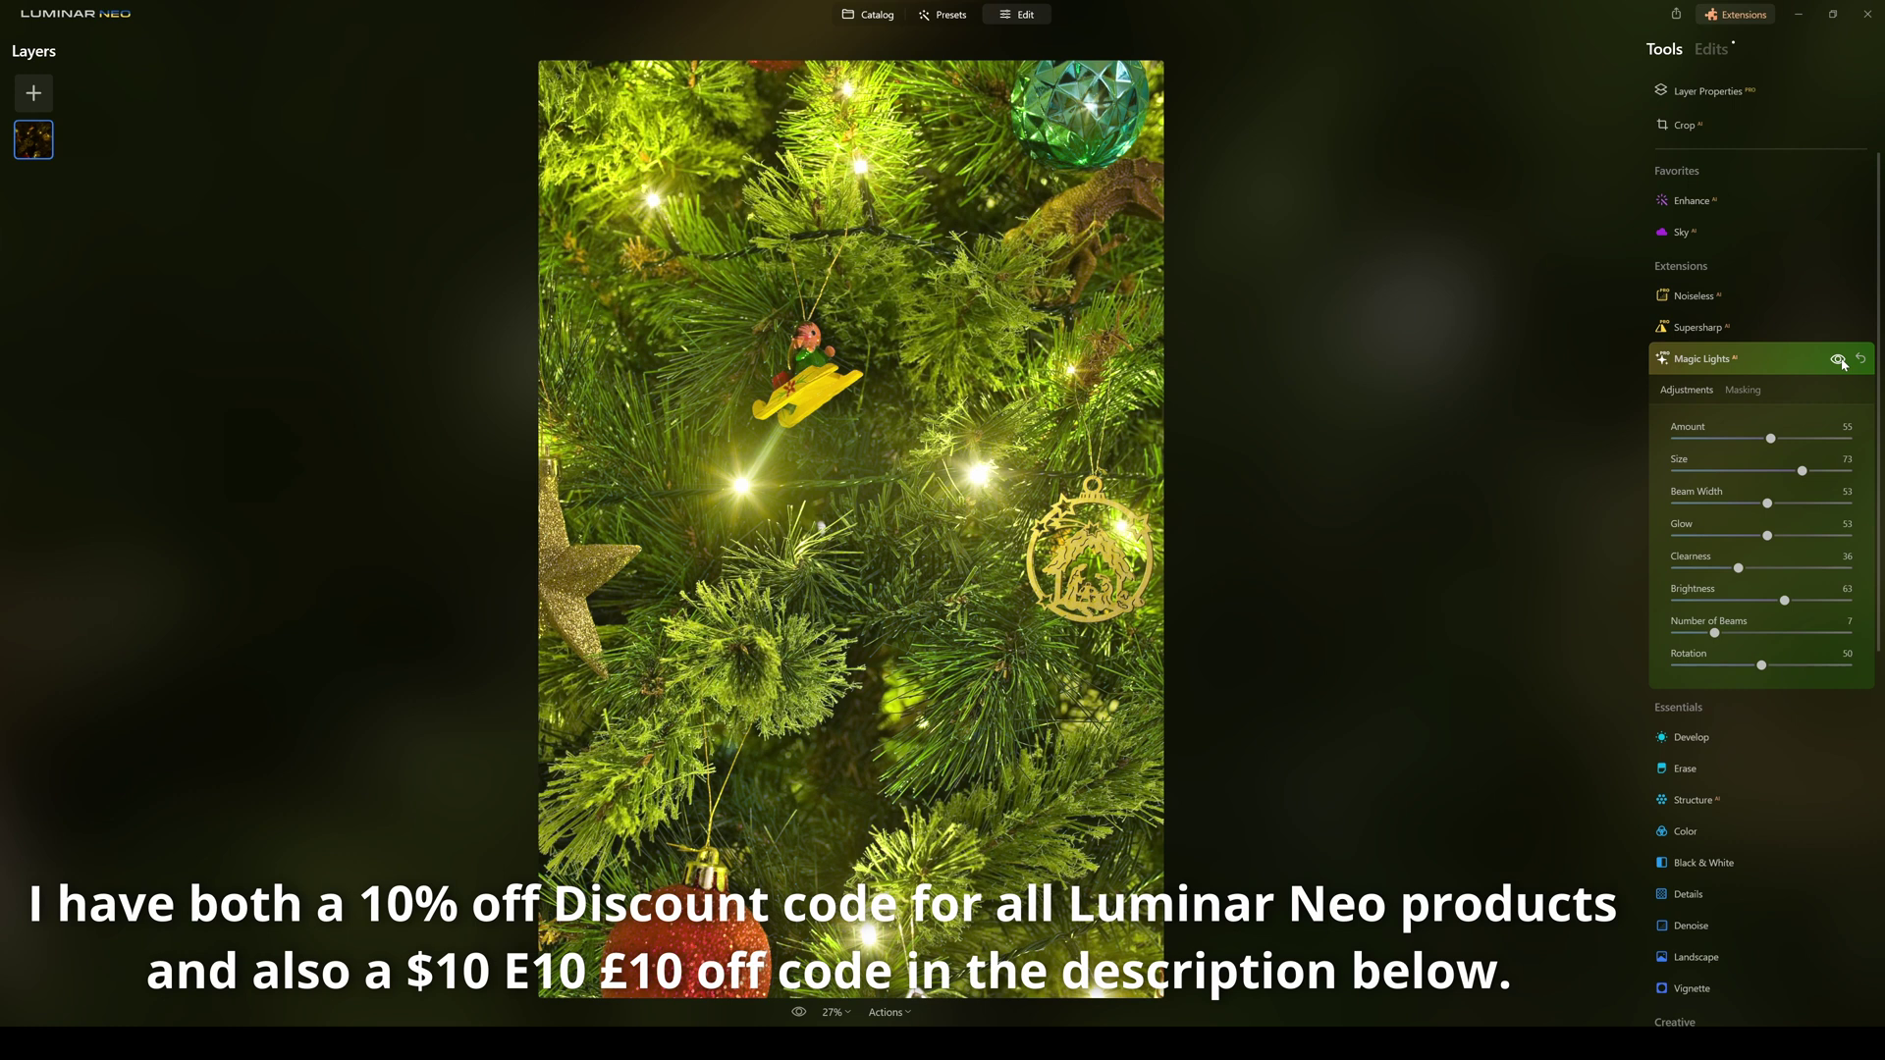
left_click(1839, 360)
left_click(1839, 360)
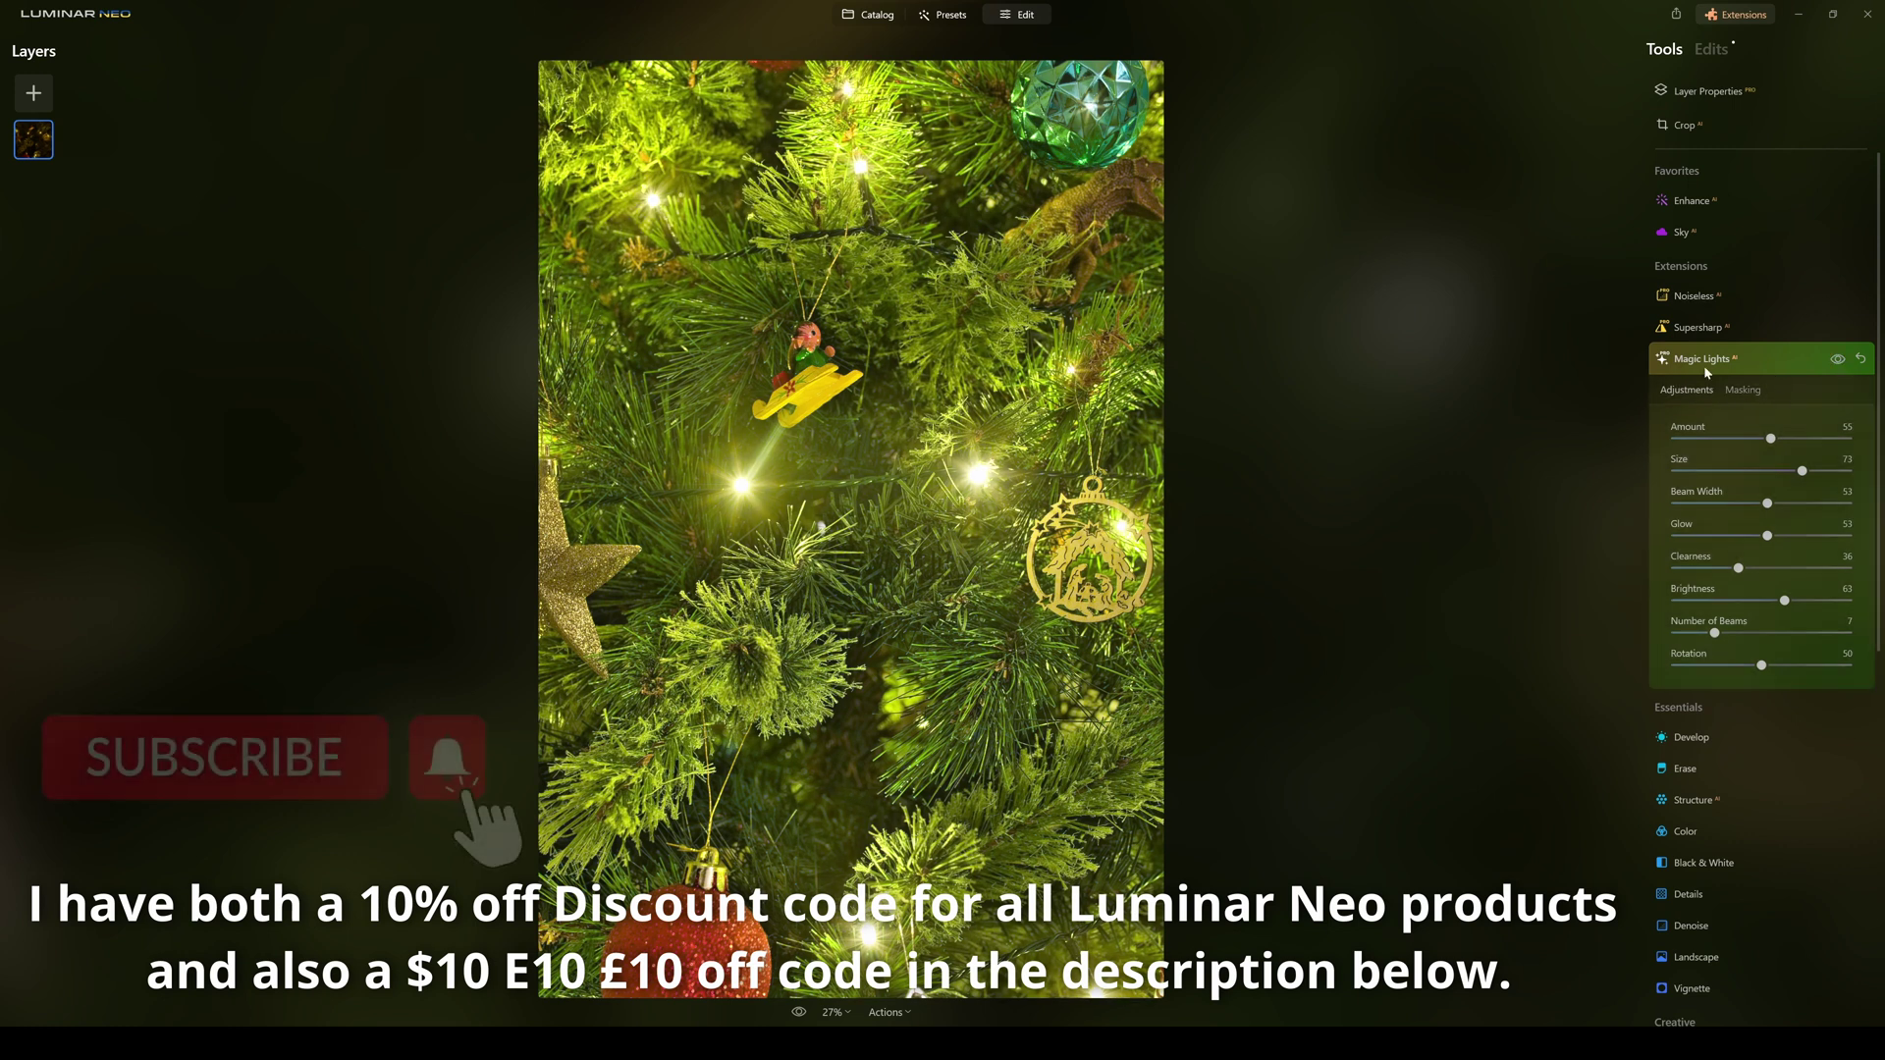